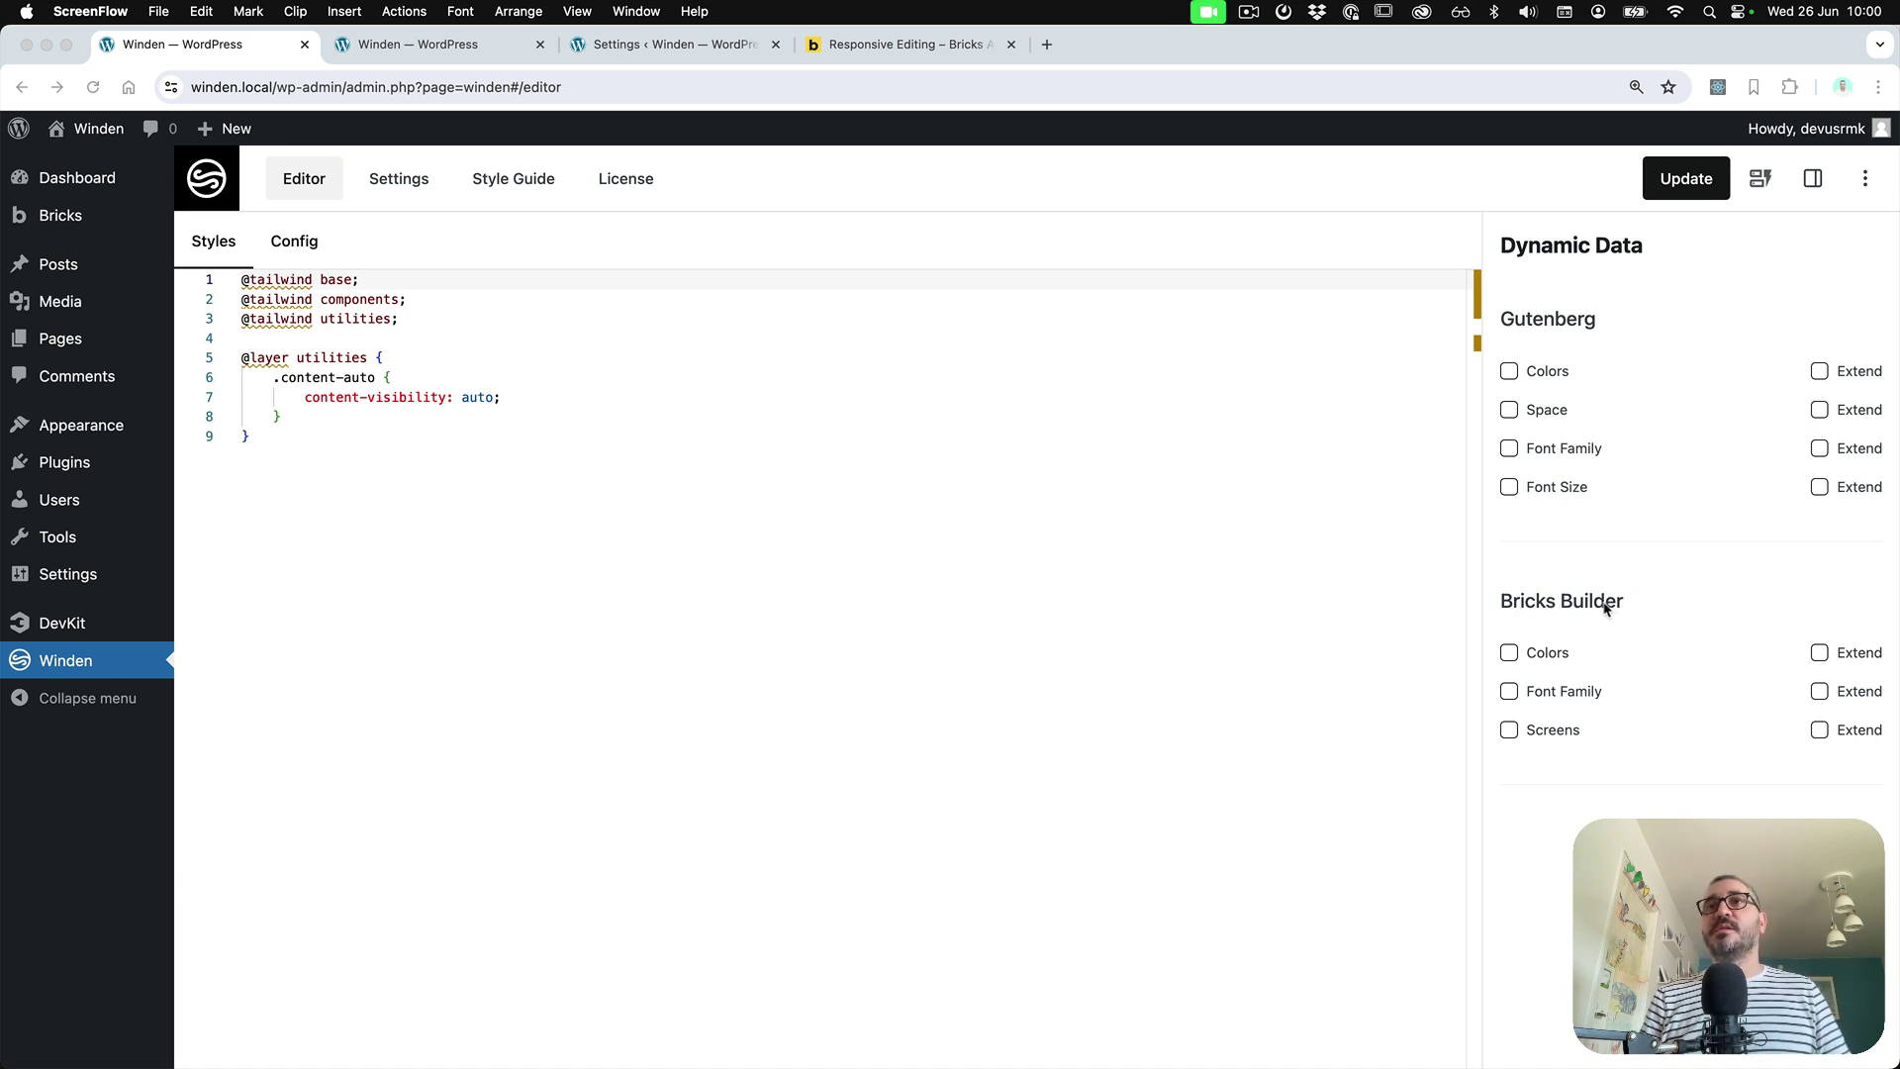
Collapse and re-expand the Dynamic Data options in the Winden editor
left_click(1760, 179)
left_click(1759, 185)
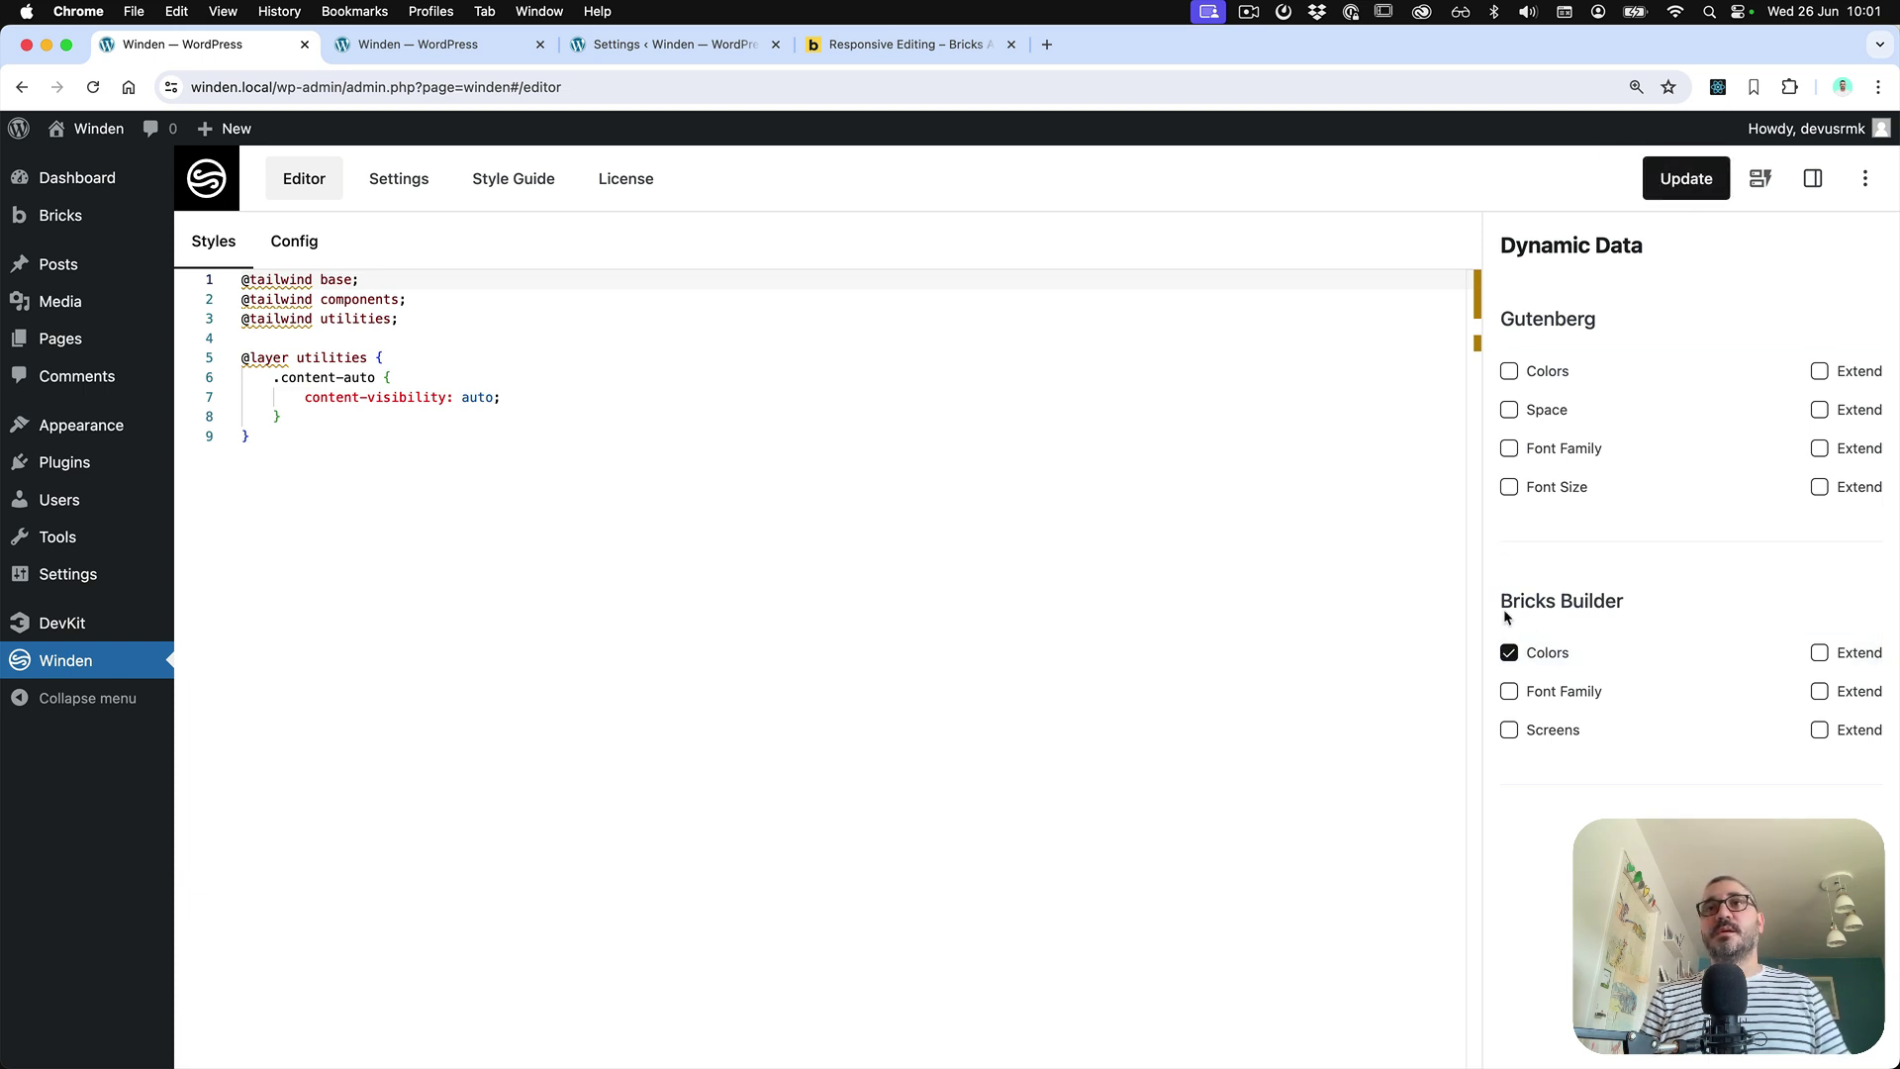
Reload the style guide so the Bricks colours Color #1–#18 and Clifford appear
left_click(431, 46)
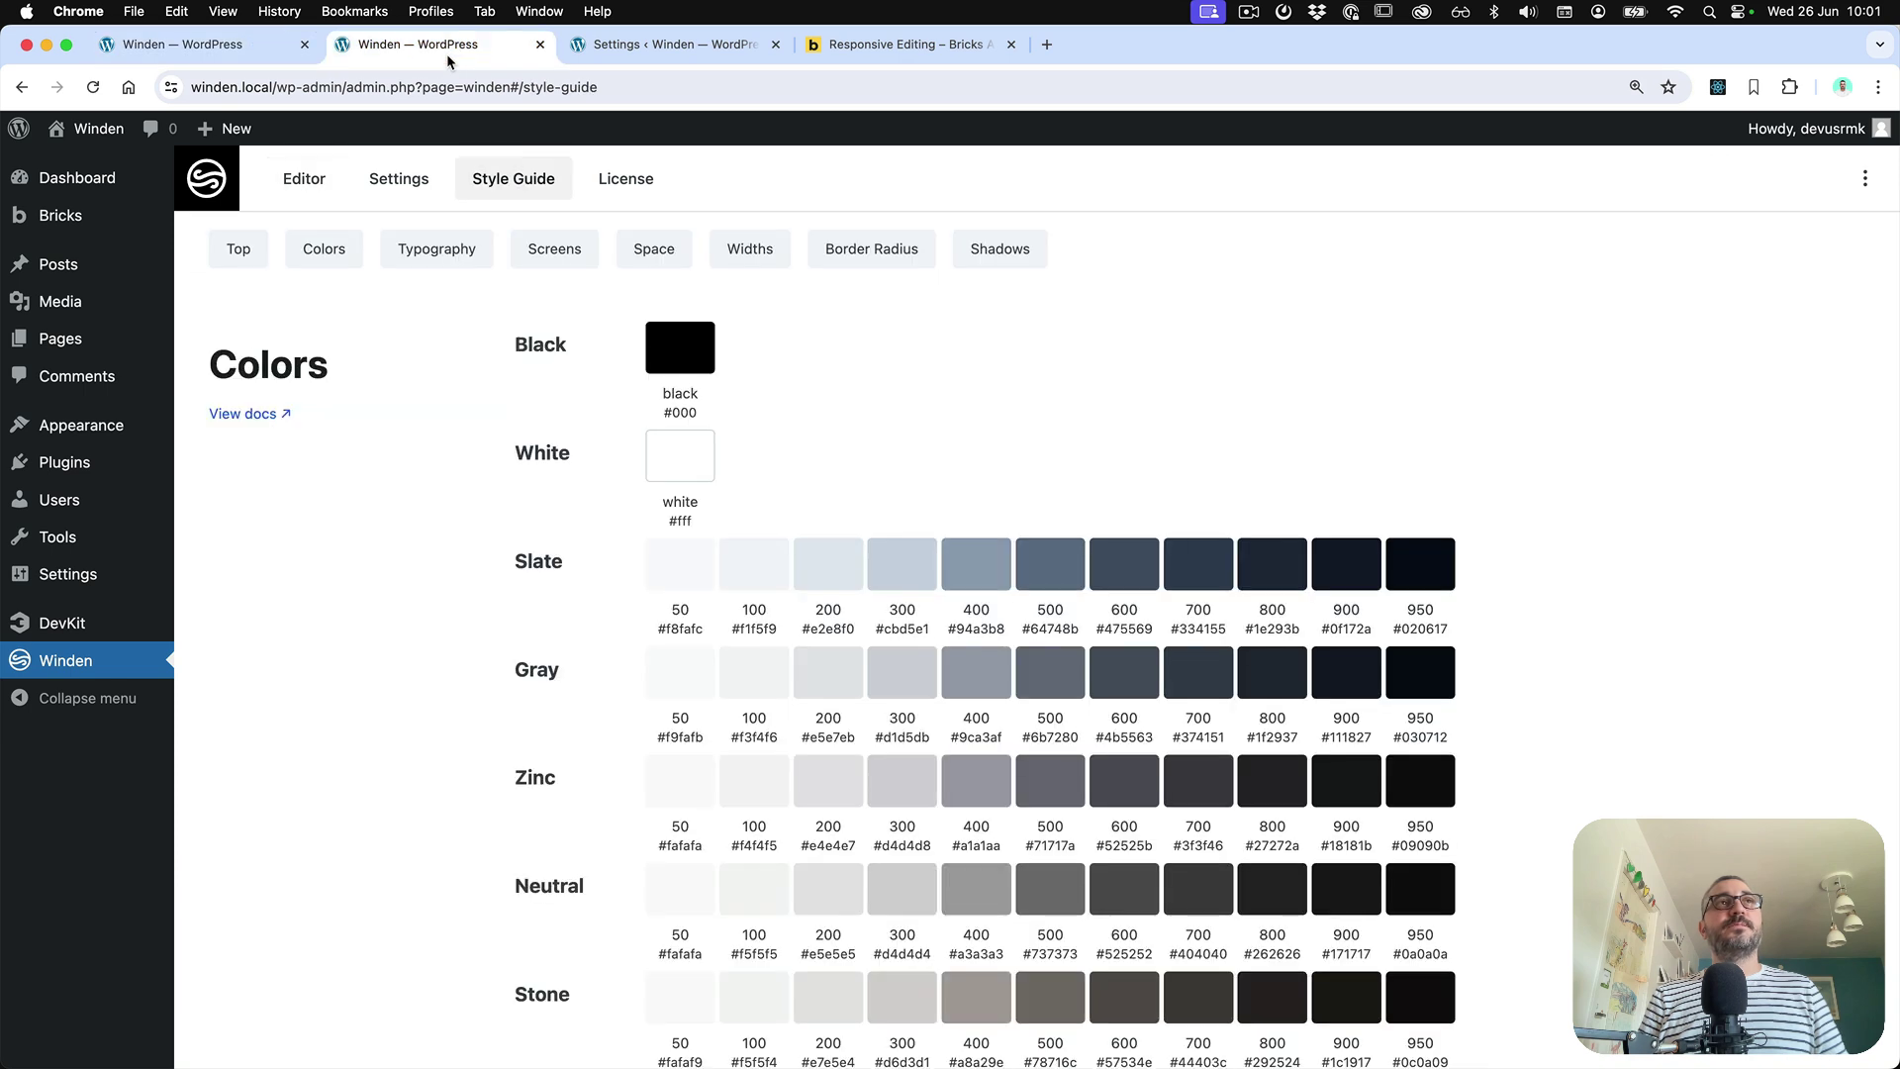
key("super+r")
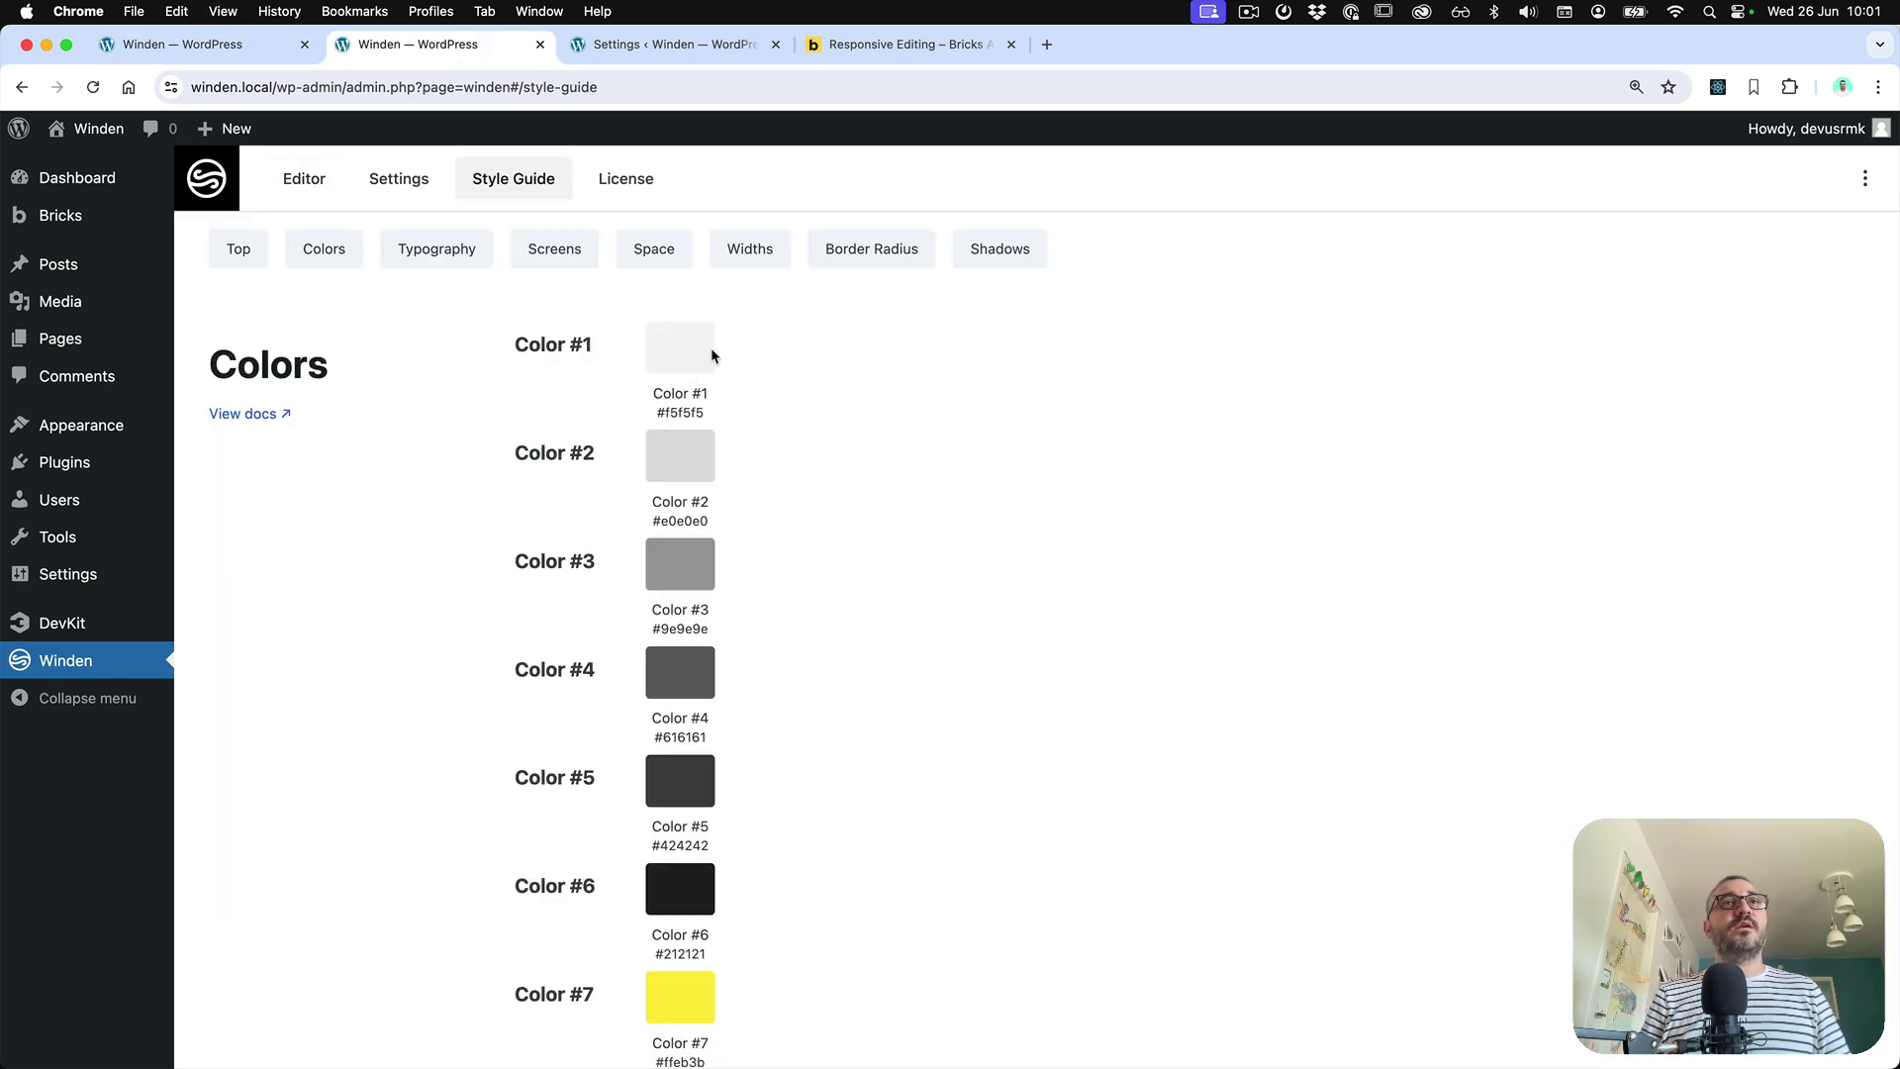
scroll(728, 335, "down", 2)
scroll(700, 371, "down", 10)
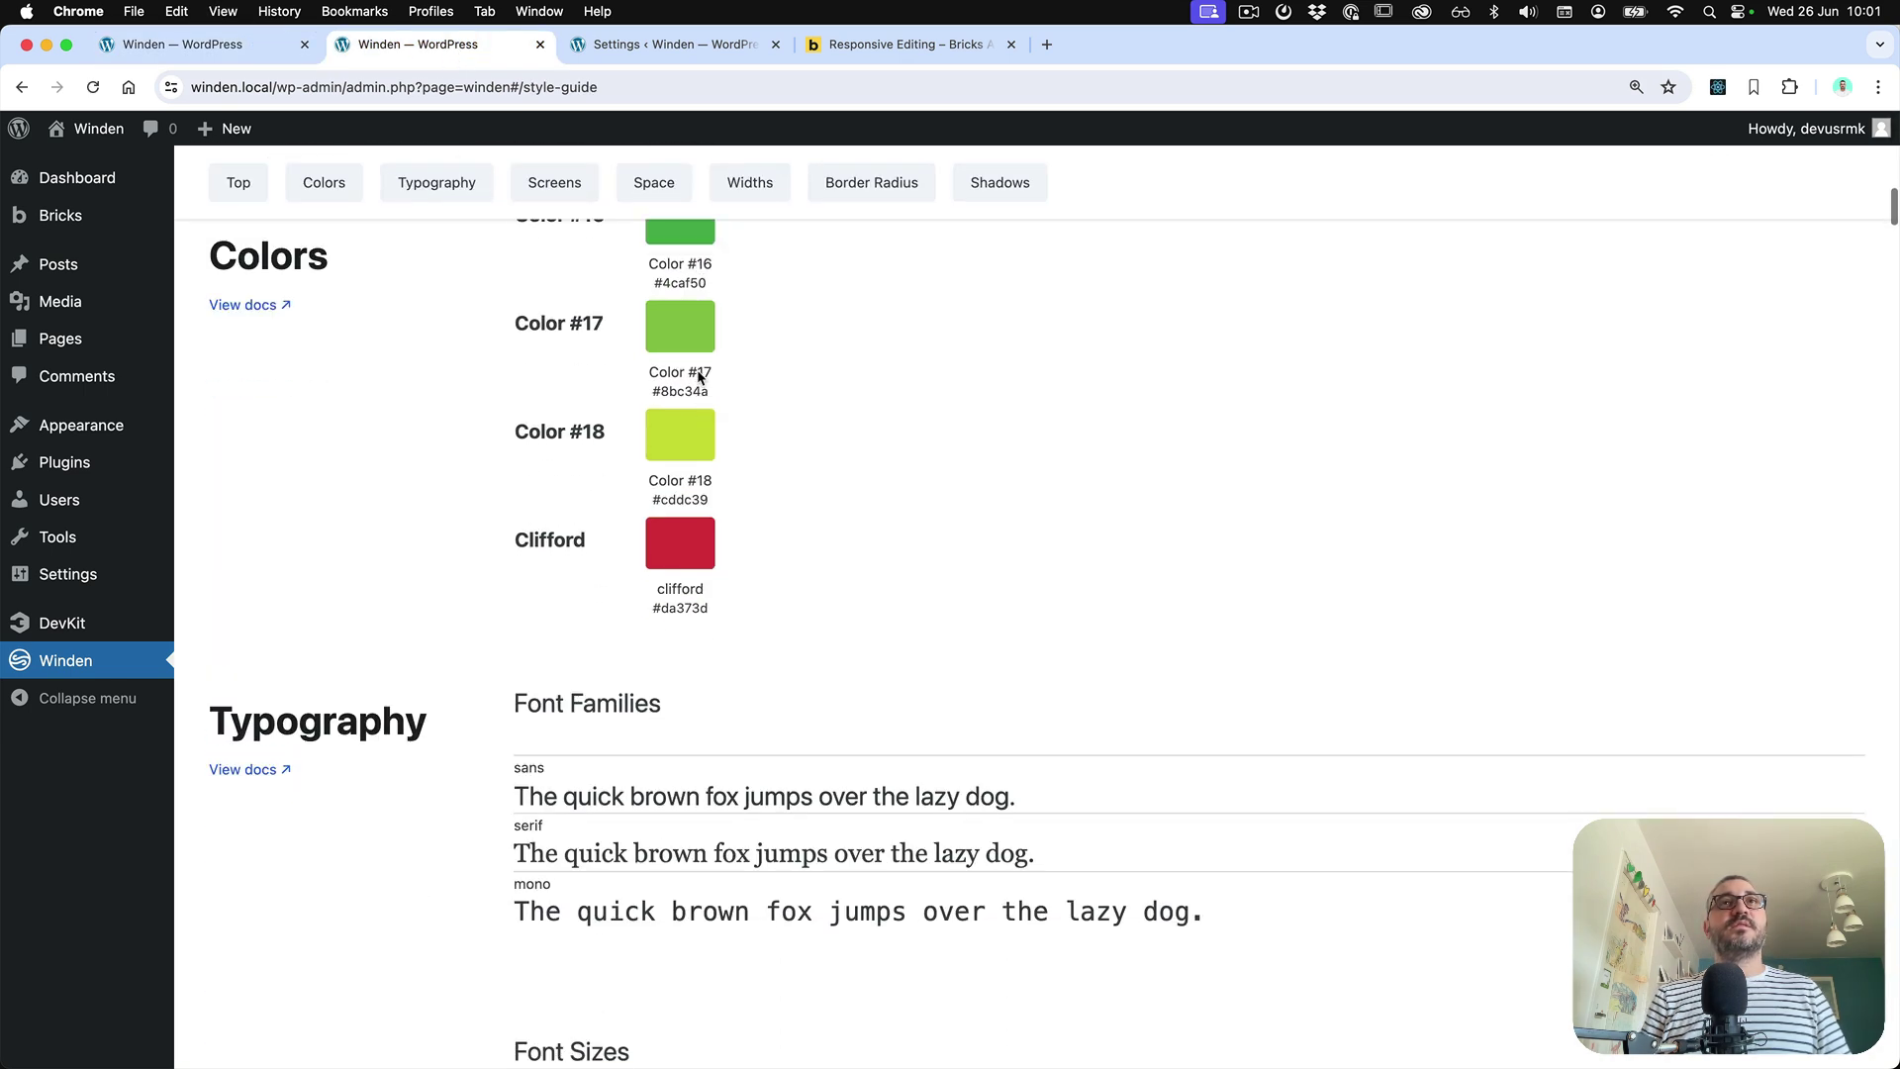
left_click(904, 48)
Open the WordPress All Pages list from the Bricks settings tab
left_click(697, 48)
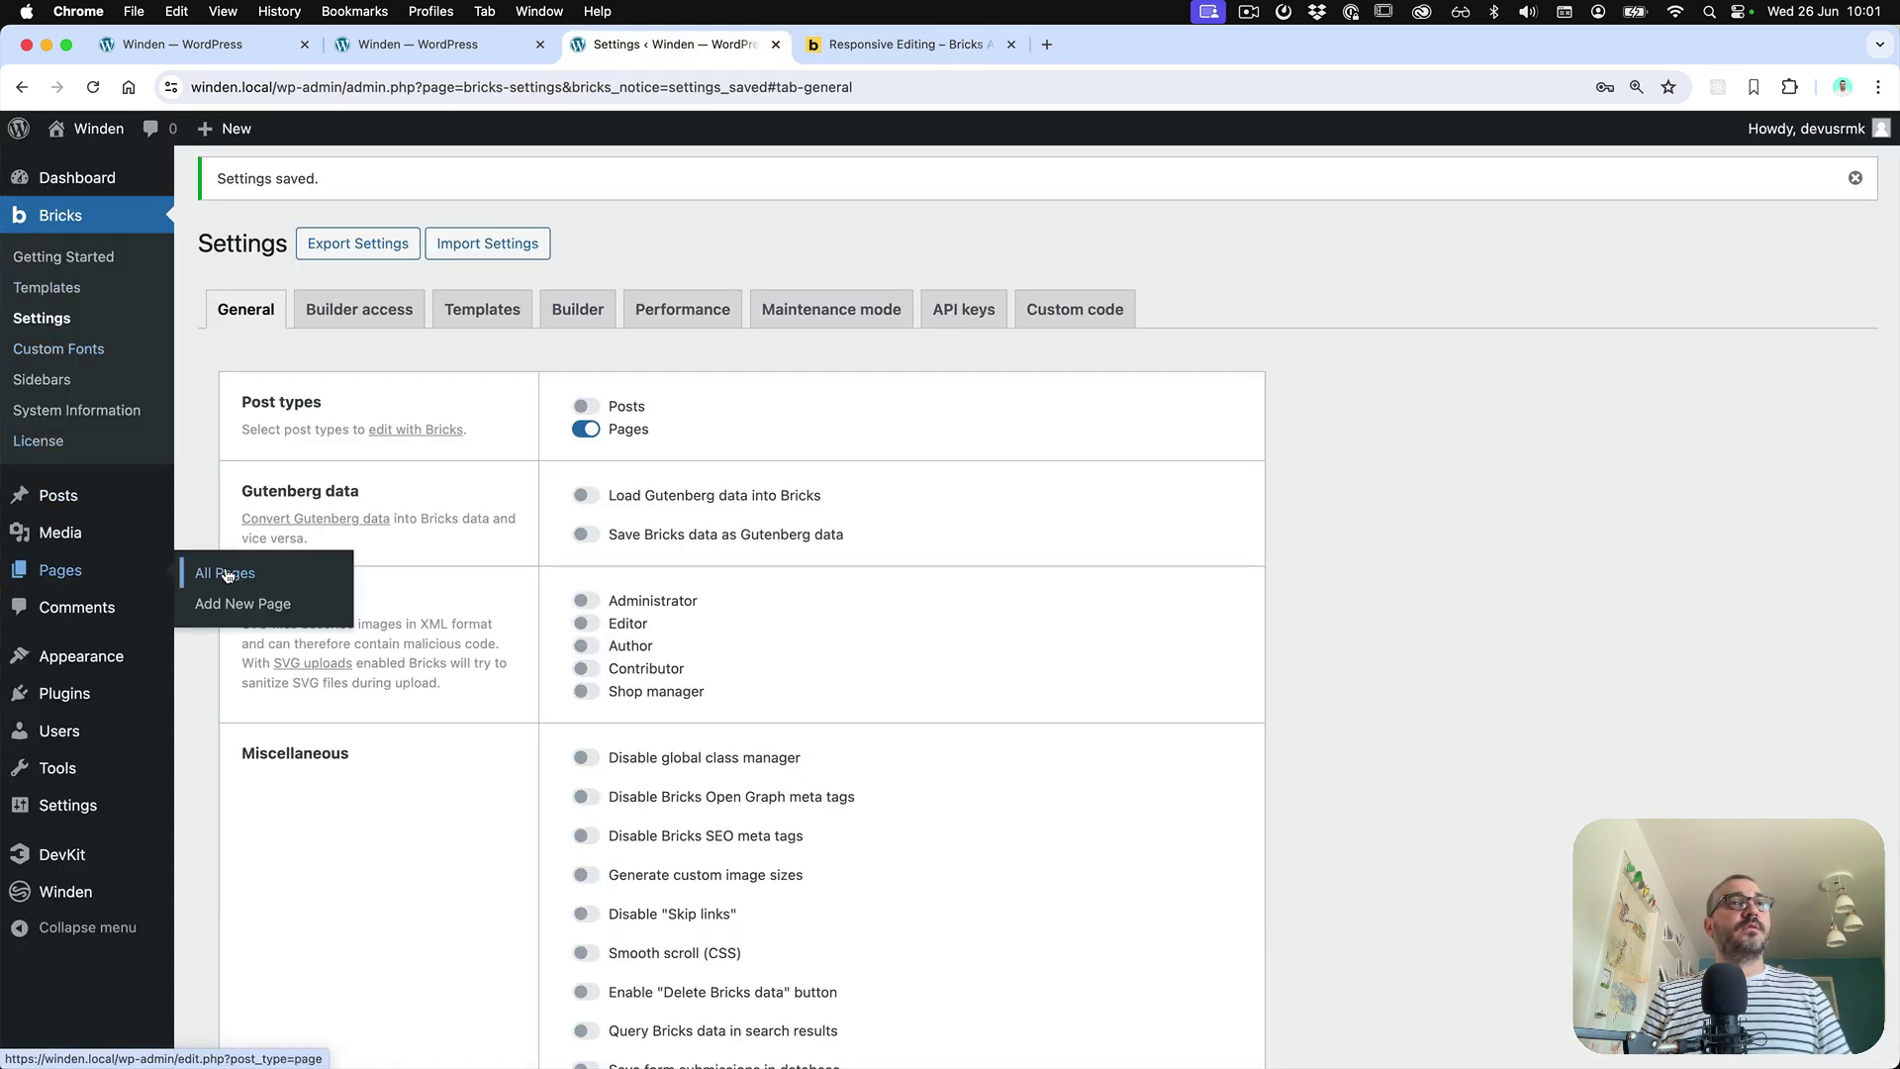
left_click(176, 570, "super")
left_click(908, 45)
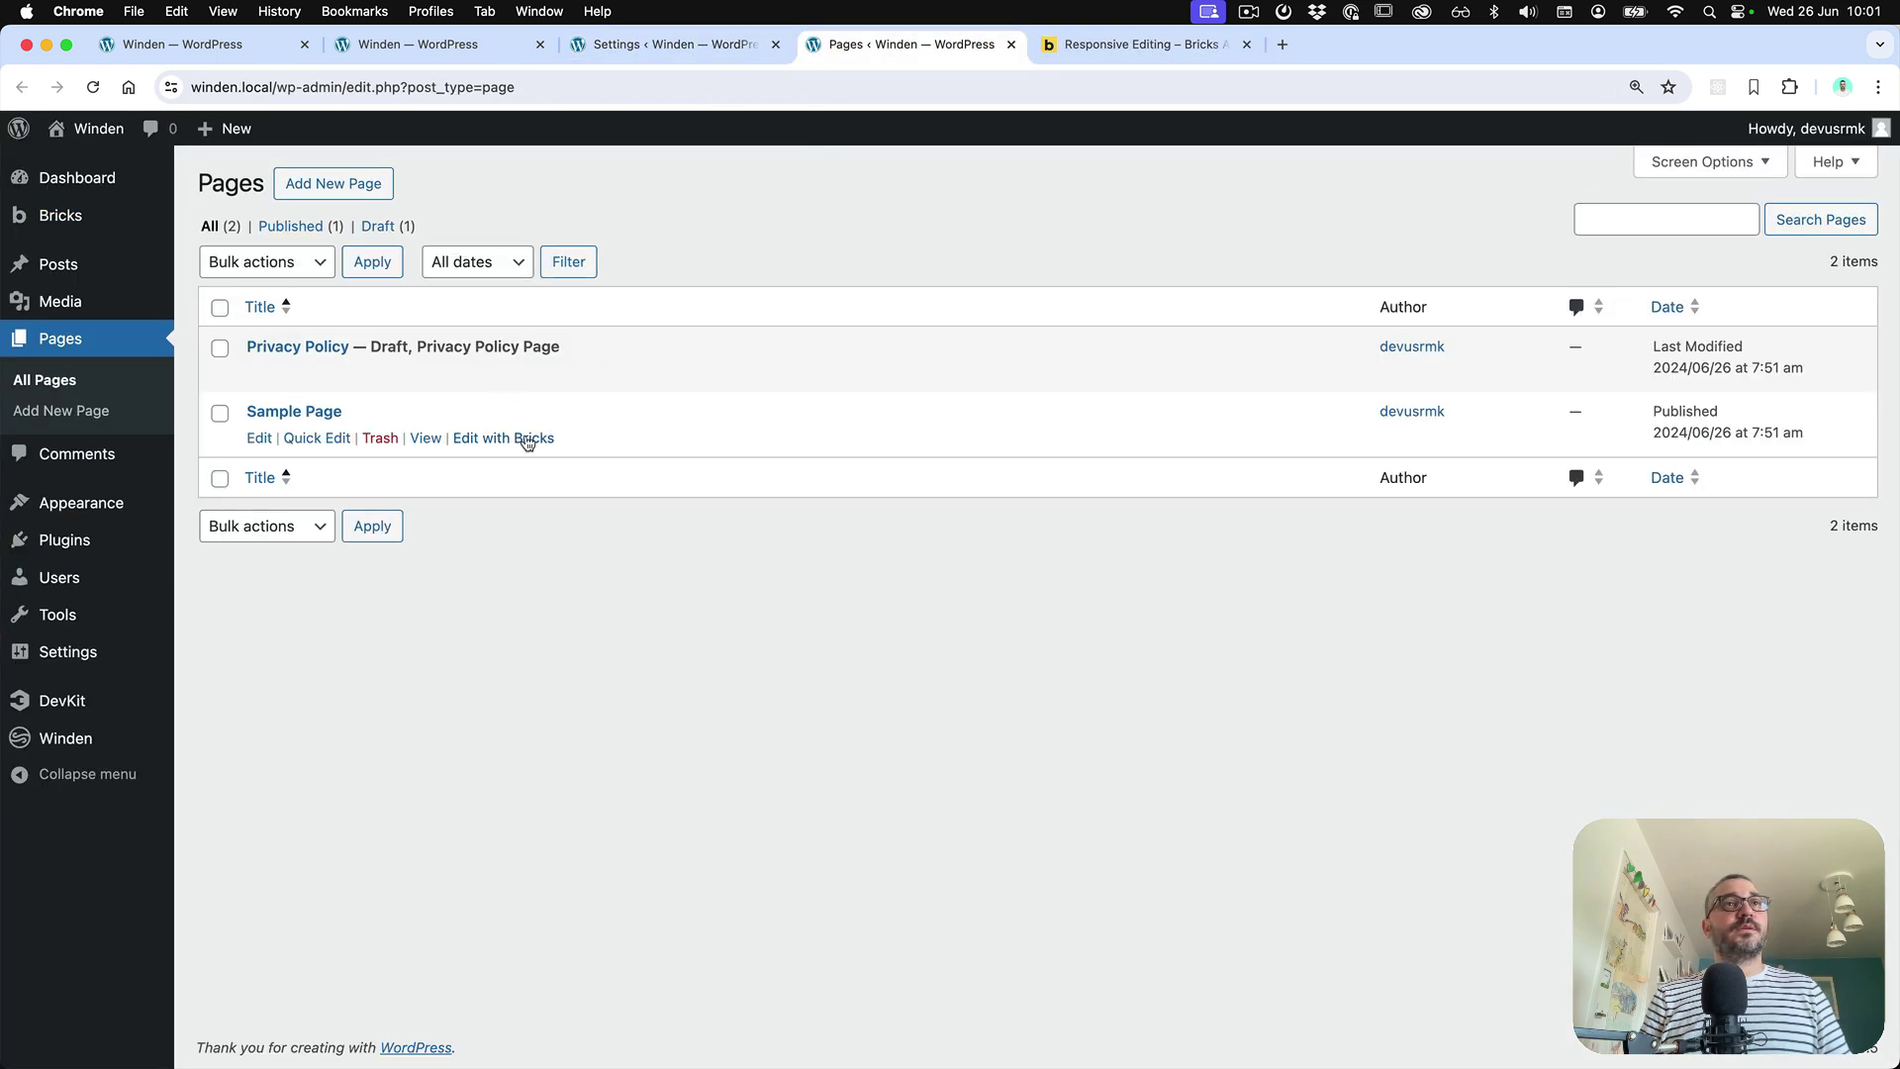
Add a heading to Sample Page in Bricks and expand its typography styles
left_click(528, 438)
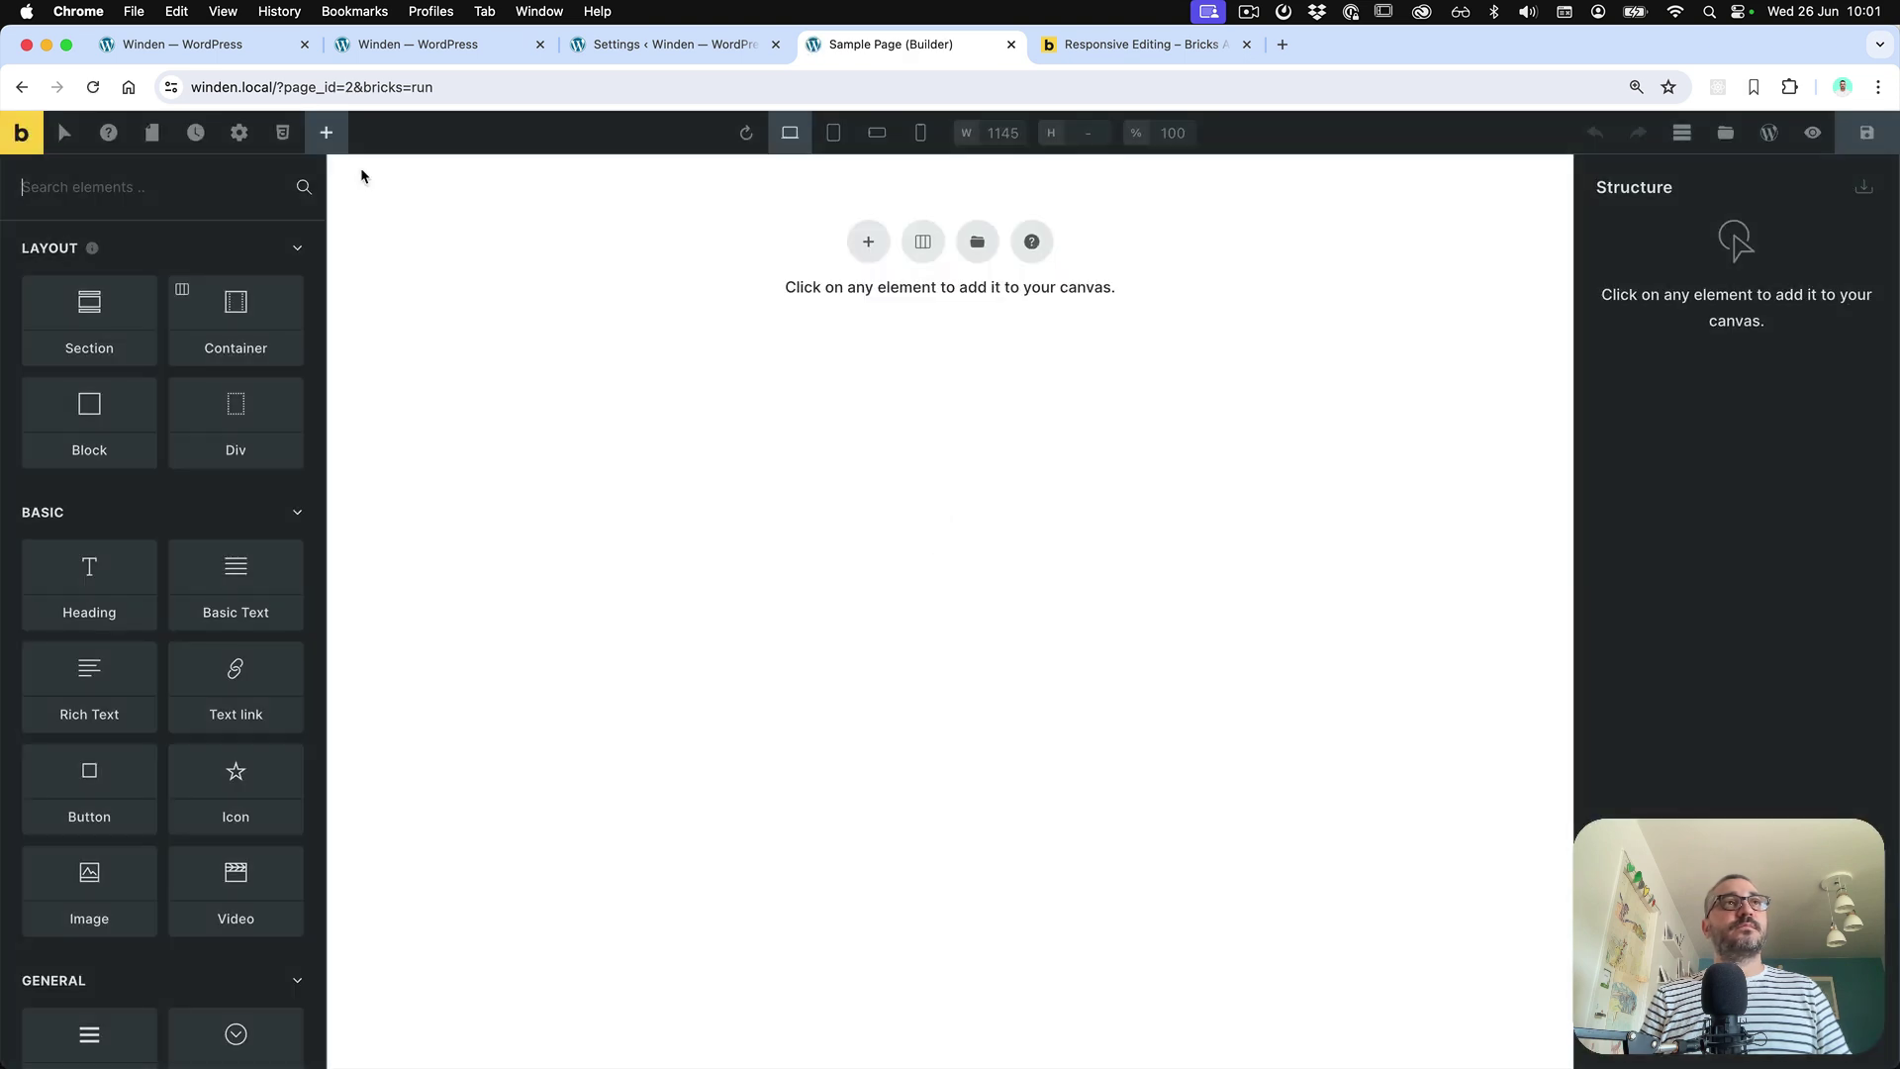
left_click(90, 572)
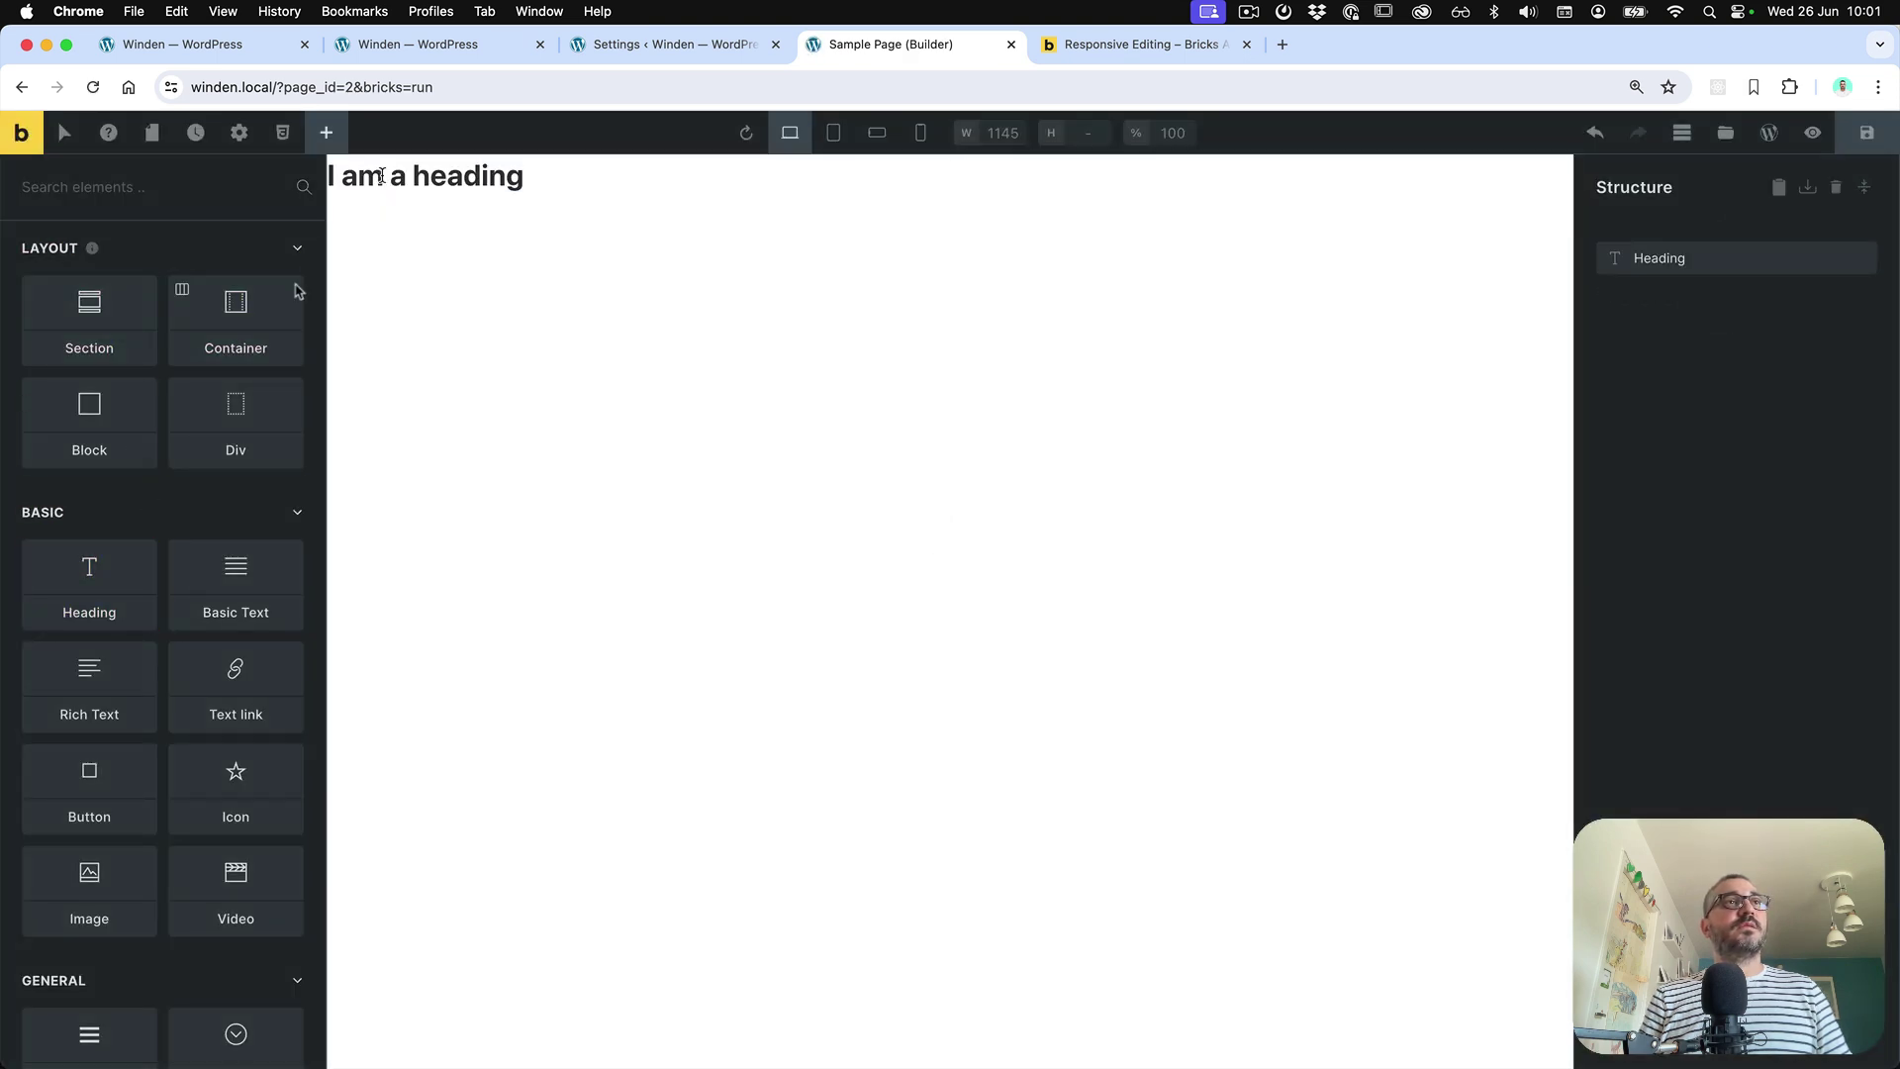
left_click(223, 307)
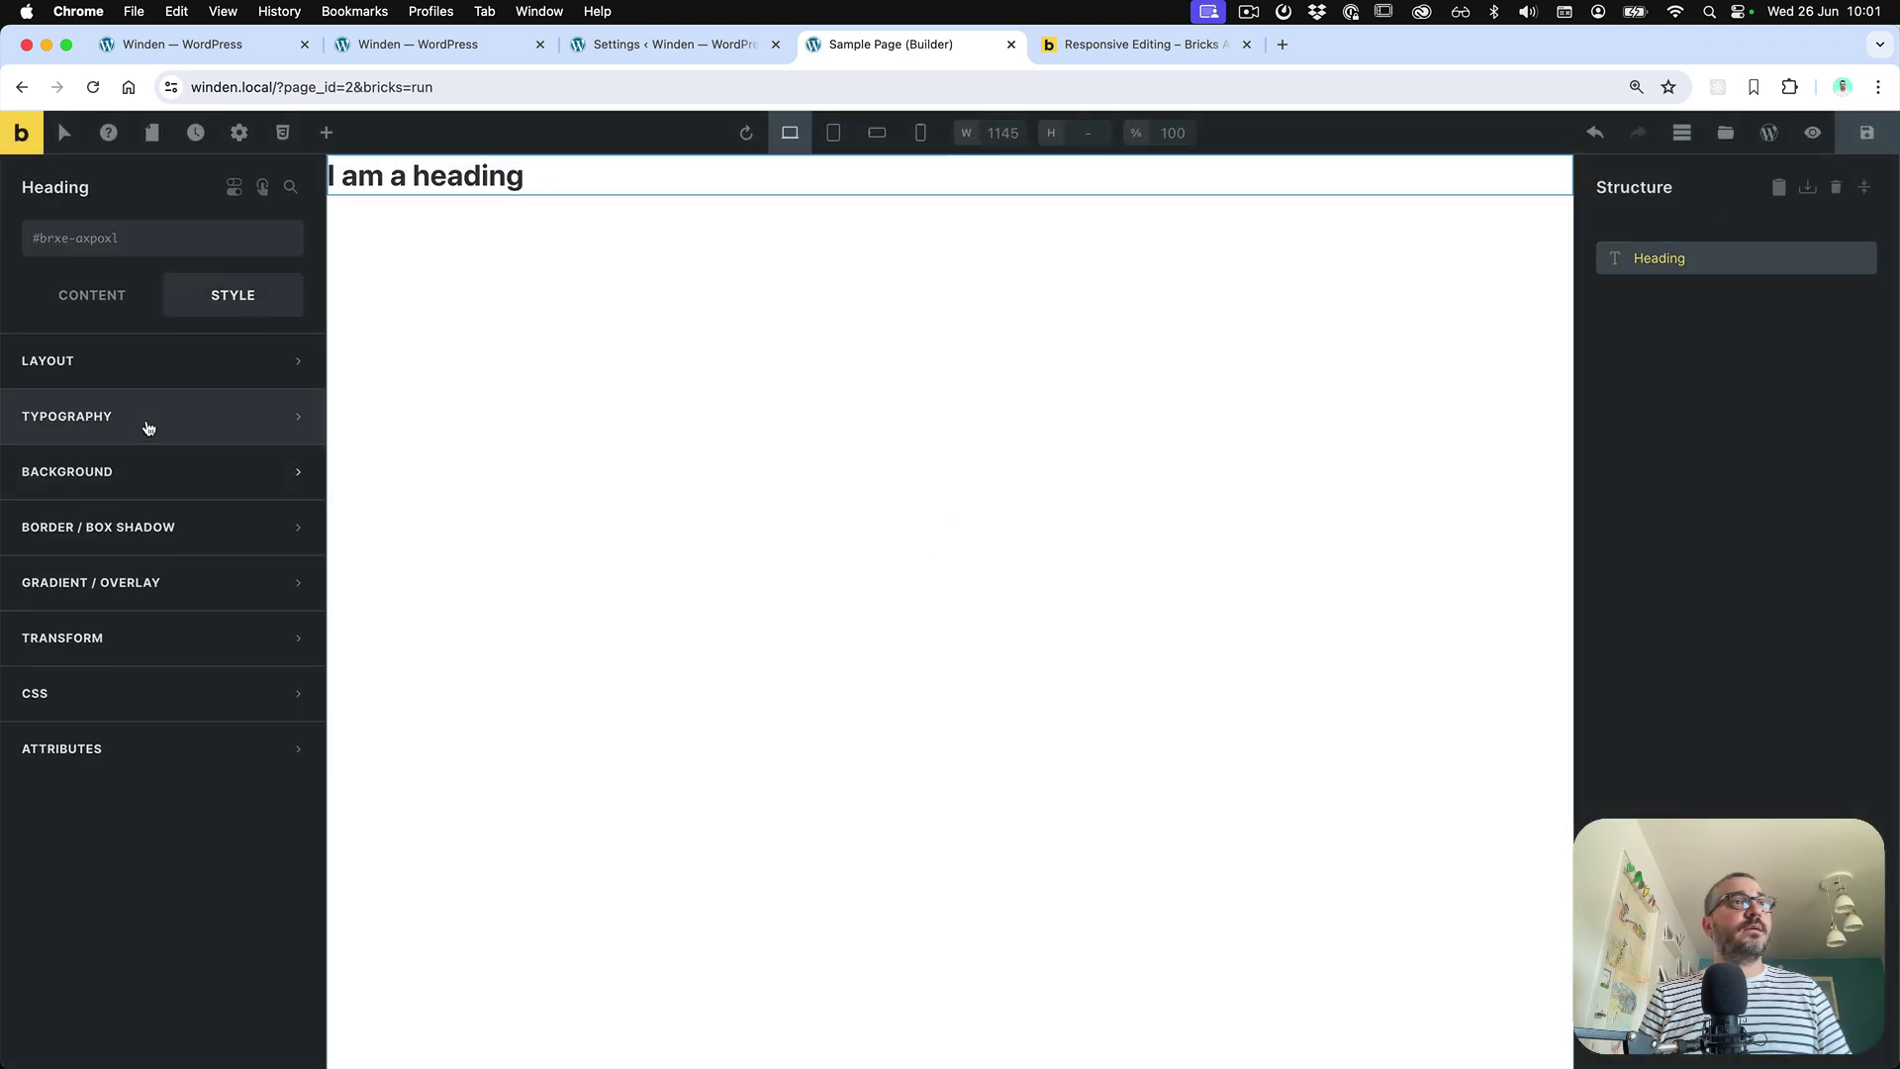
left_click(149, 426)
Give the heading text Color #18 from the named palette list
left_click(289, 470)
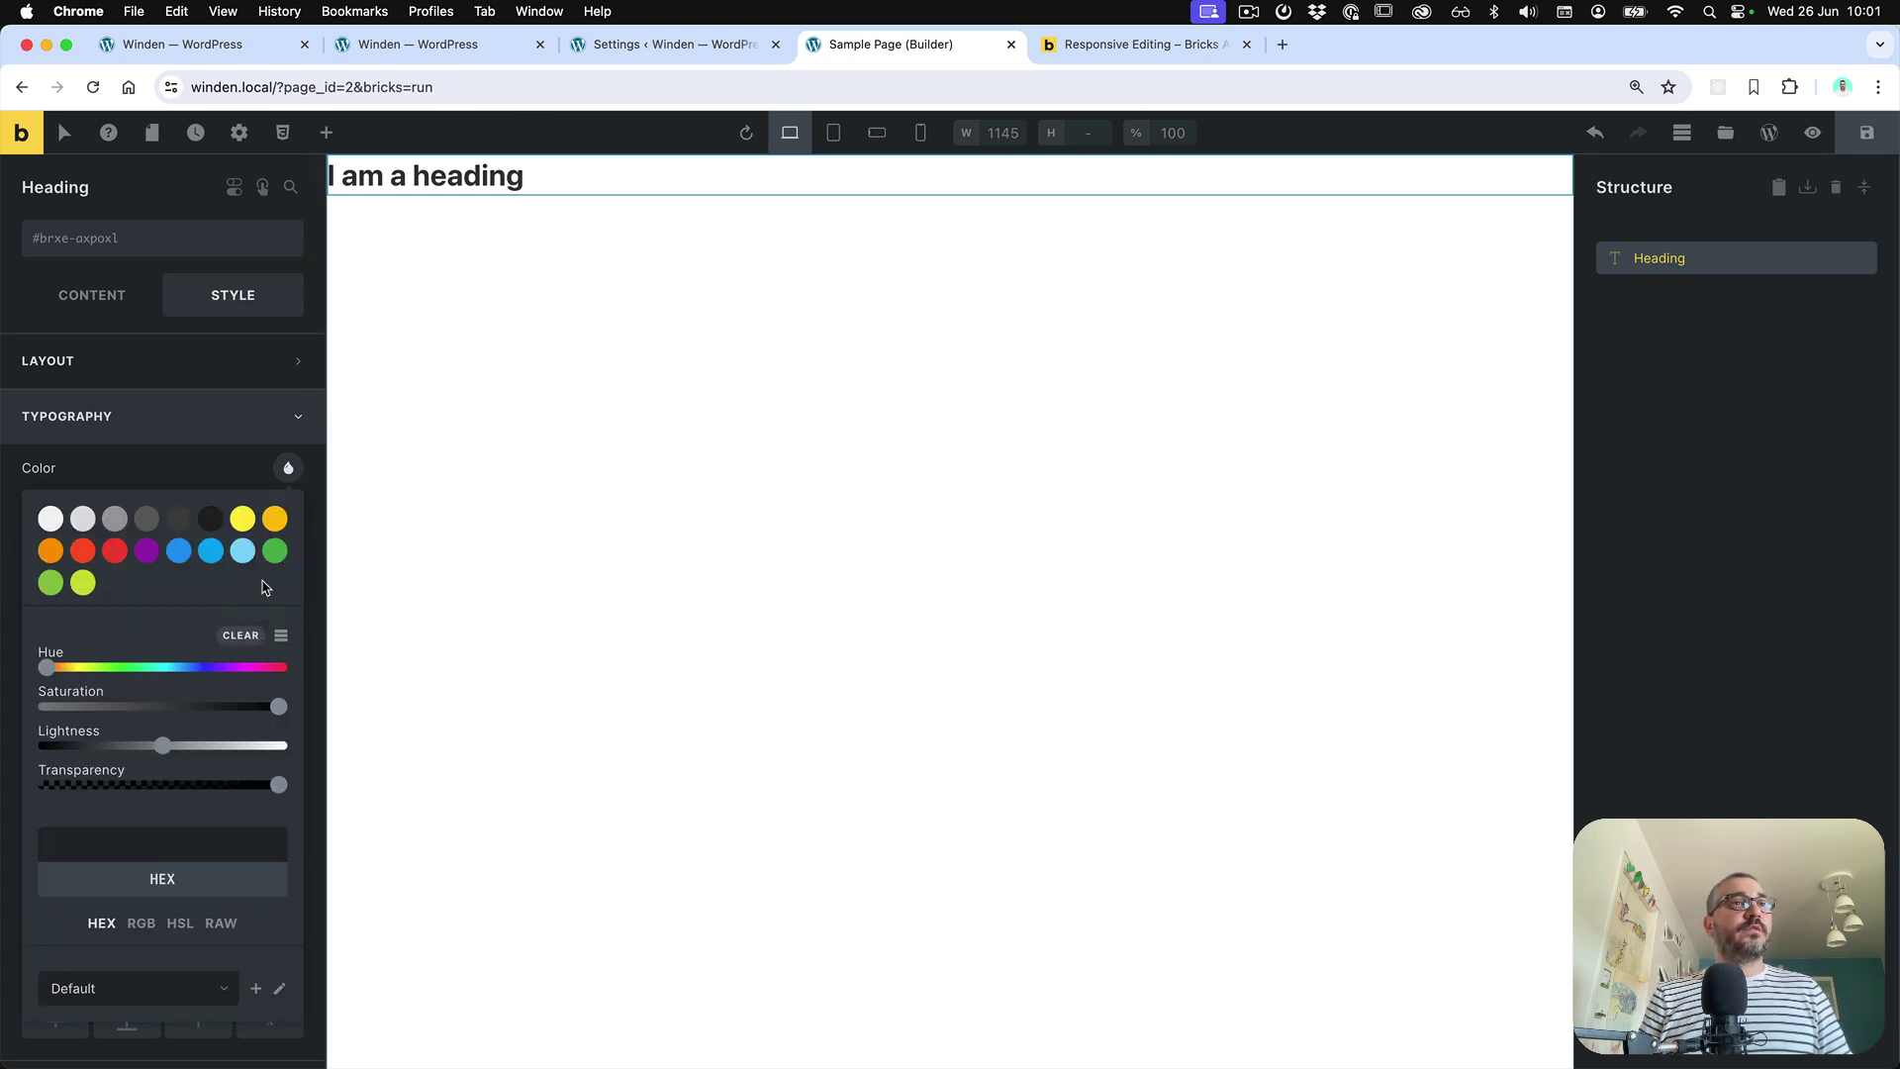
left_click(280, 636)
scroll(163, 668, "down", 4)
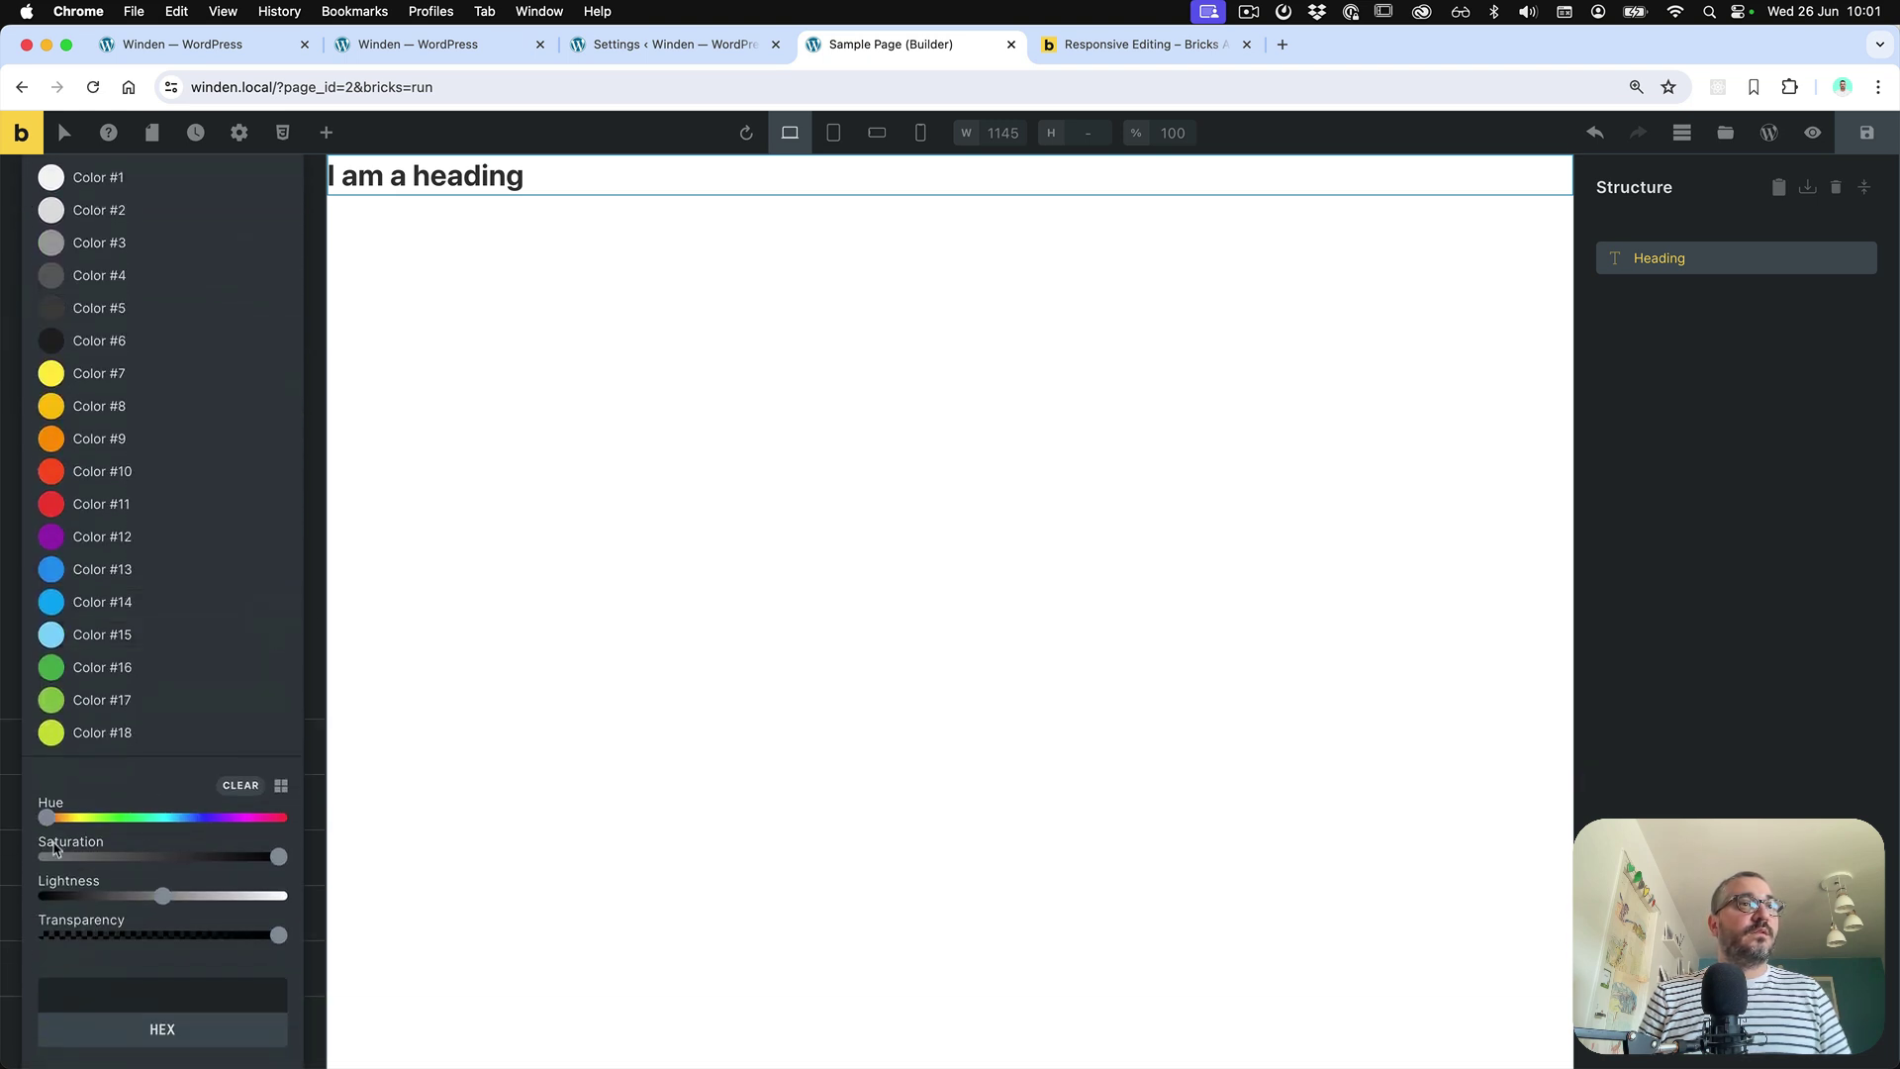
left_click(52, 733)
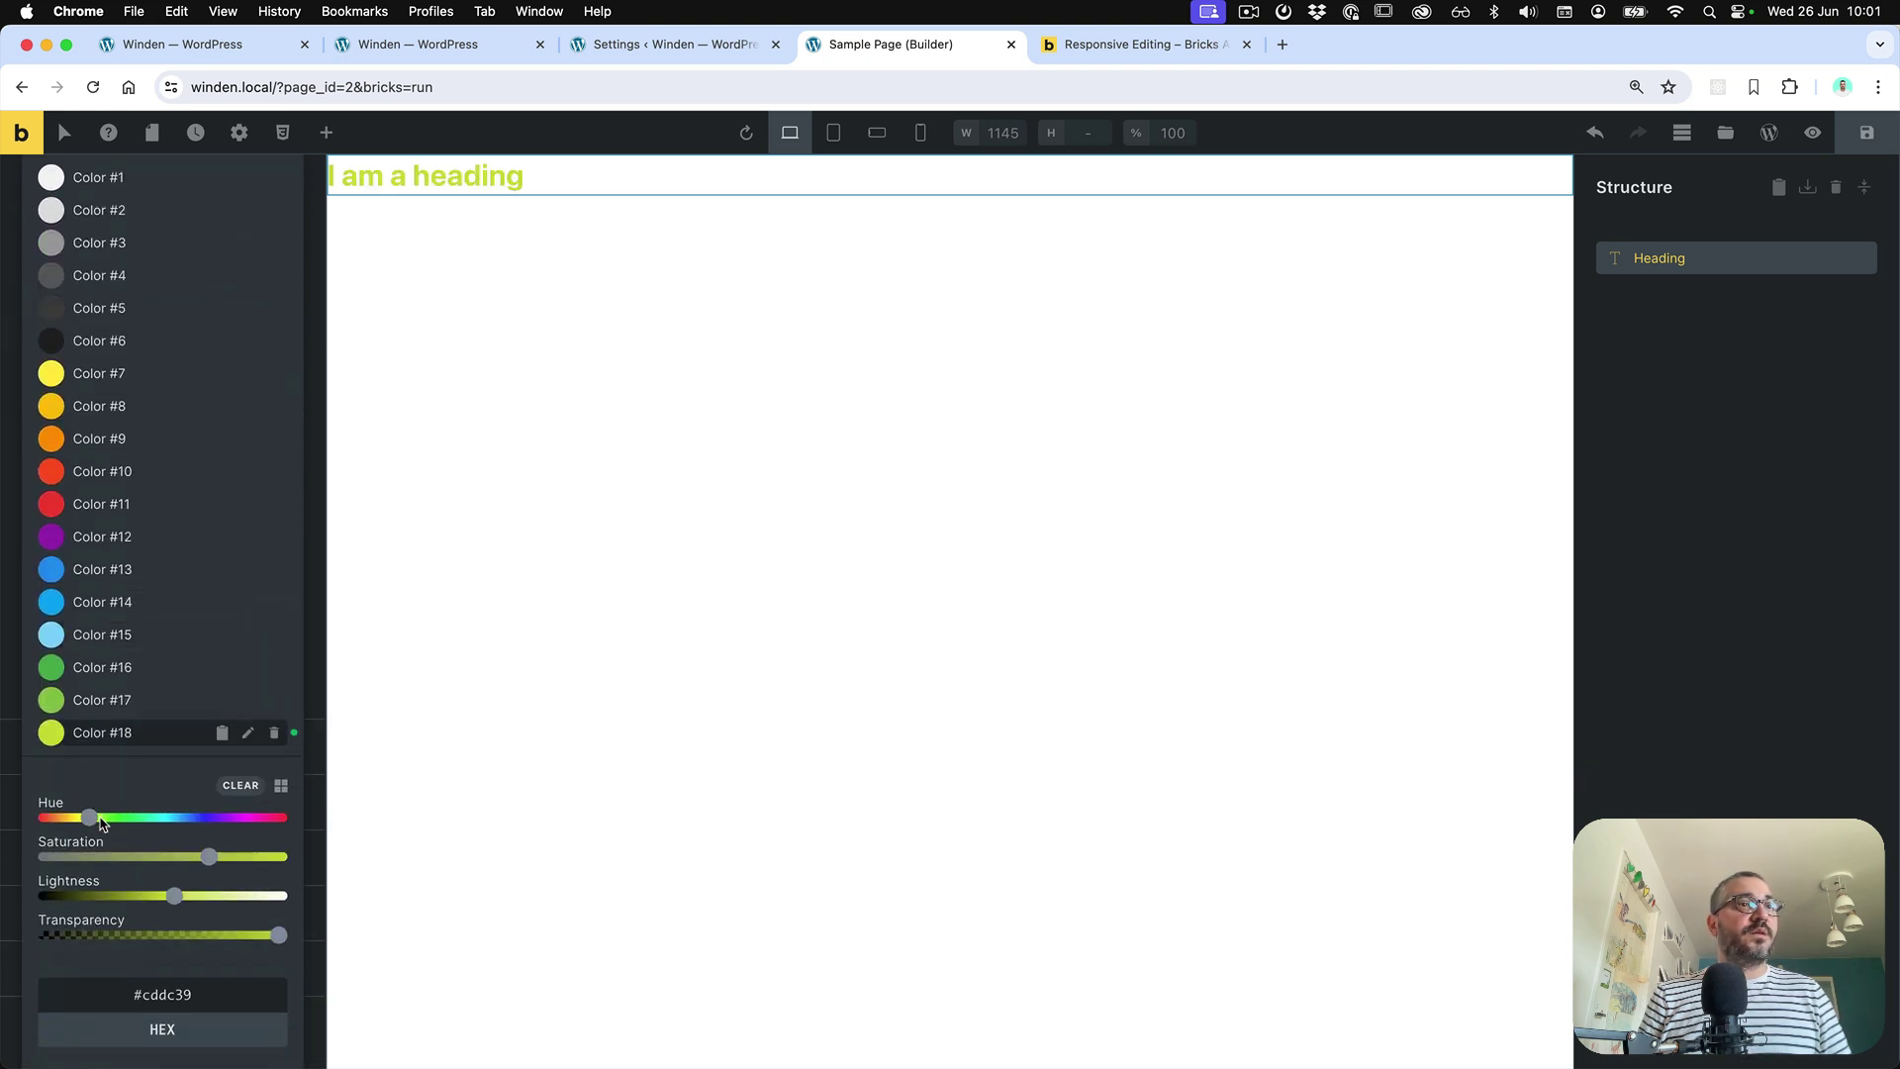
Shift the hue to magenta #dd3c97, save it as Color #19, and save the page
mouse_move(100, 822)
left_mouse_down()
mouse_move(245, 831)
mouse_move(206, 814)
left_mouse_up()
left_click(252, 818)
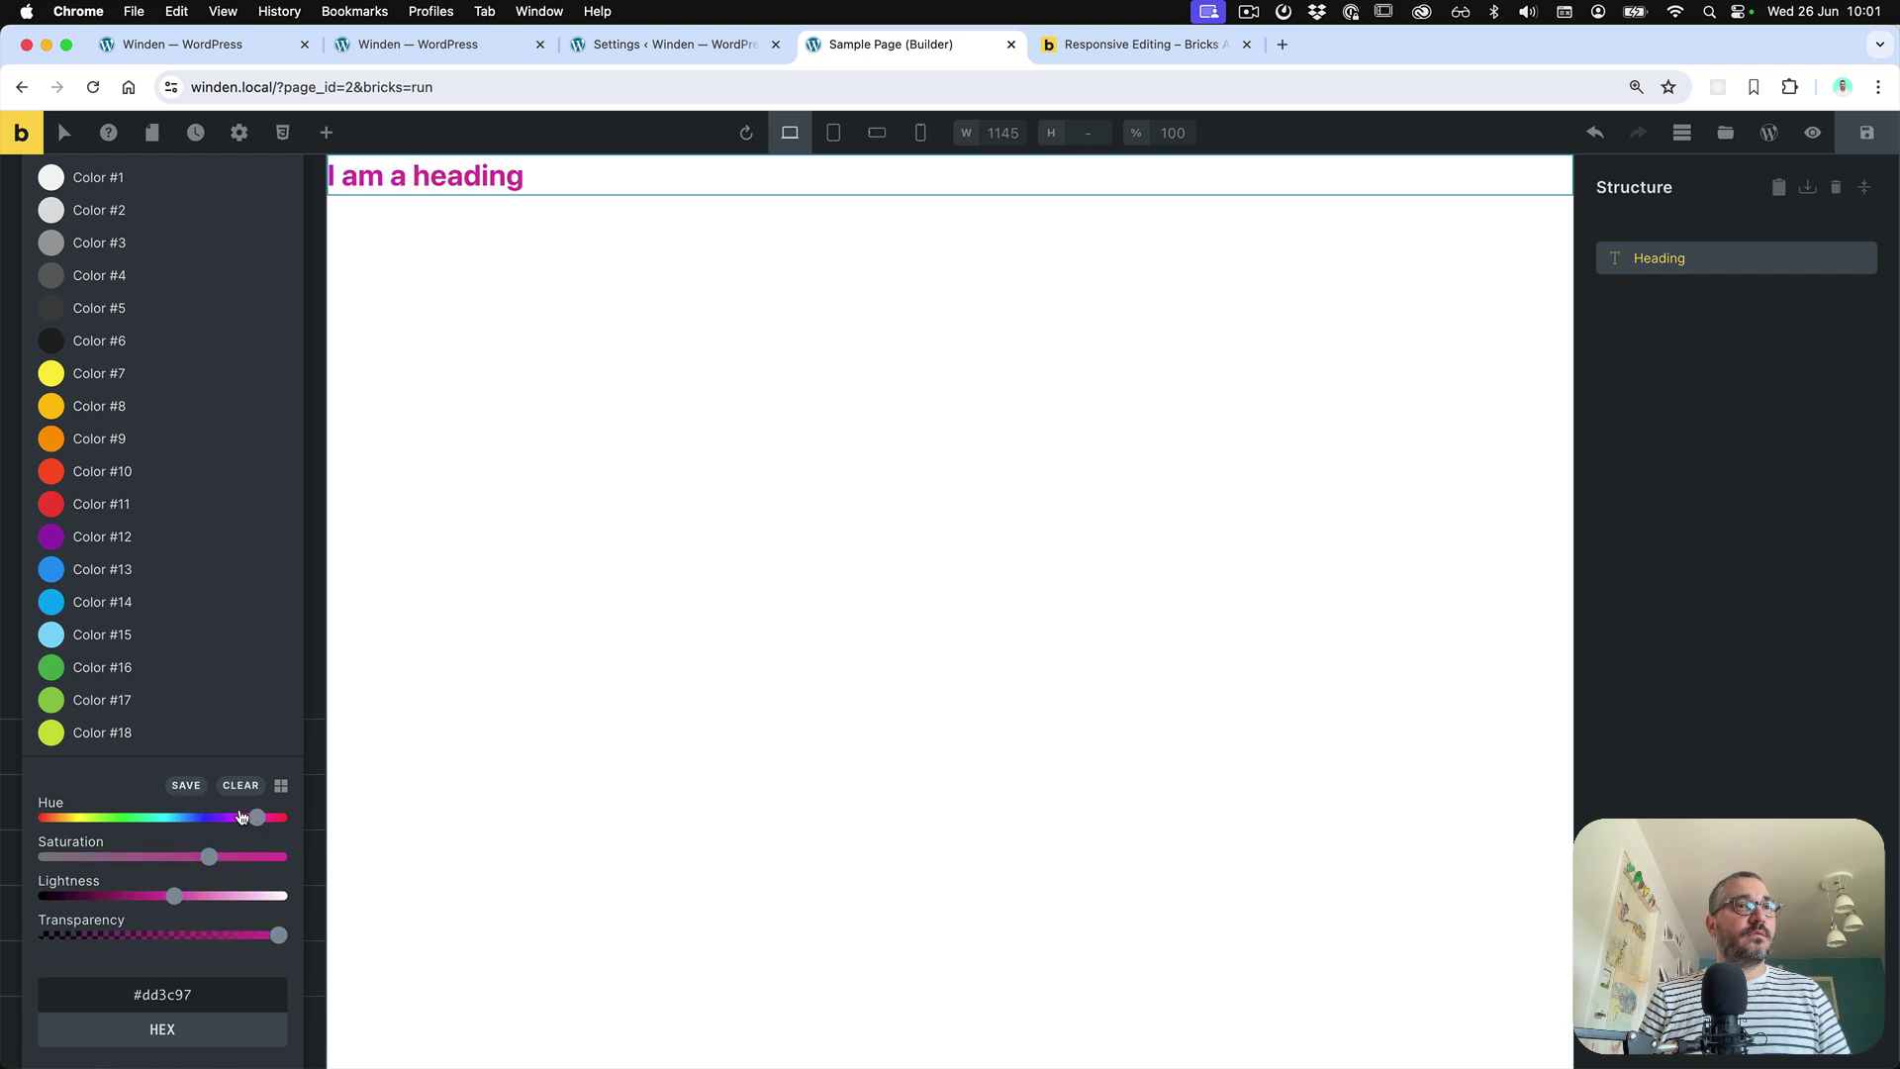
left_click(185, 787)
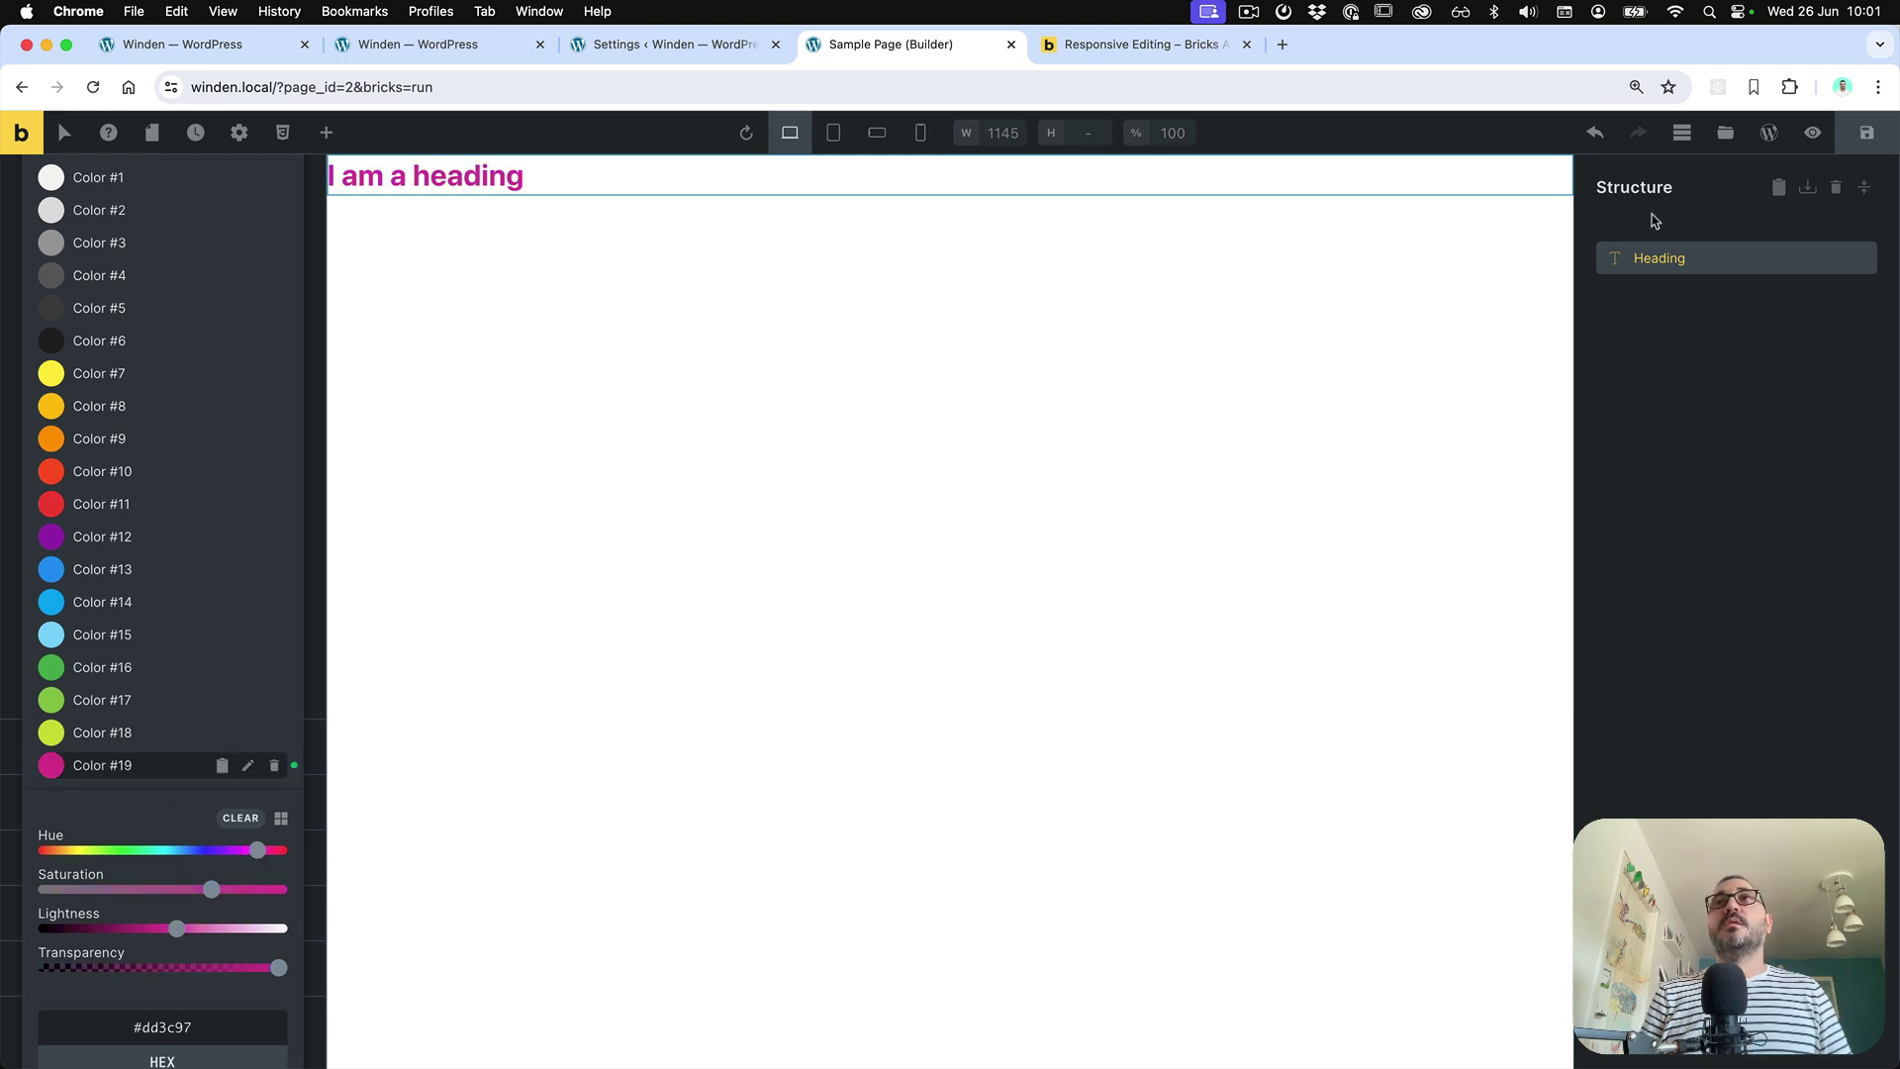
left_click(1865, 133)
Check Color #19 in the style guide, then enable Extend for Bricks colours and reload
left_click(437, 45)
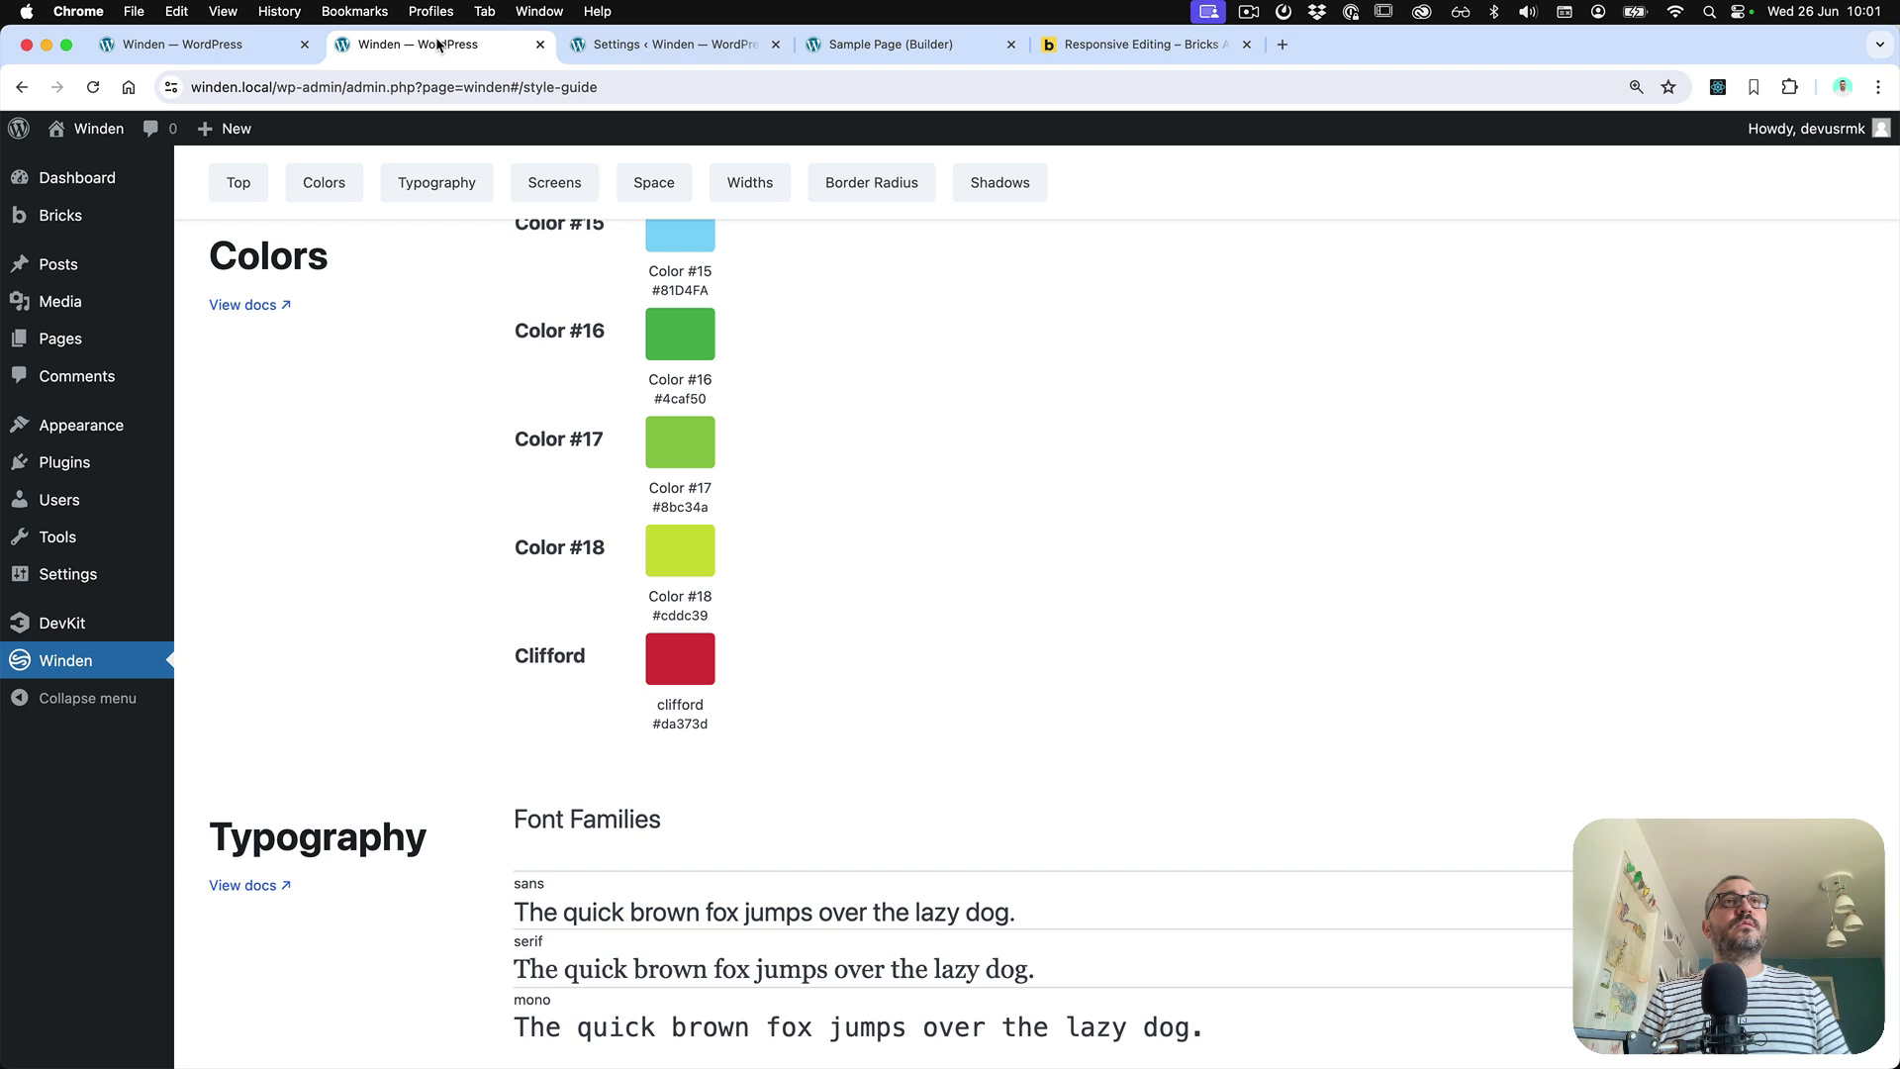
key("super+r")
scroll(726, 520, "down", 2)
scroll(726, 520, "down", 10)
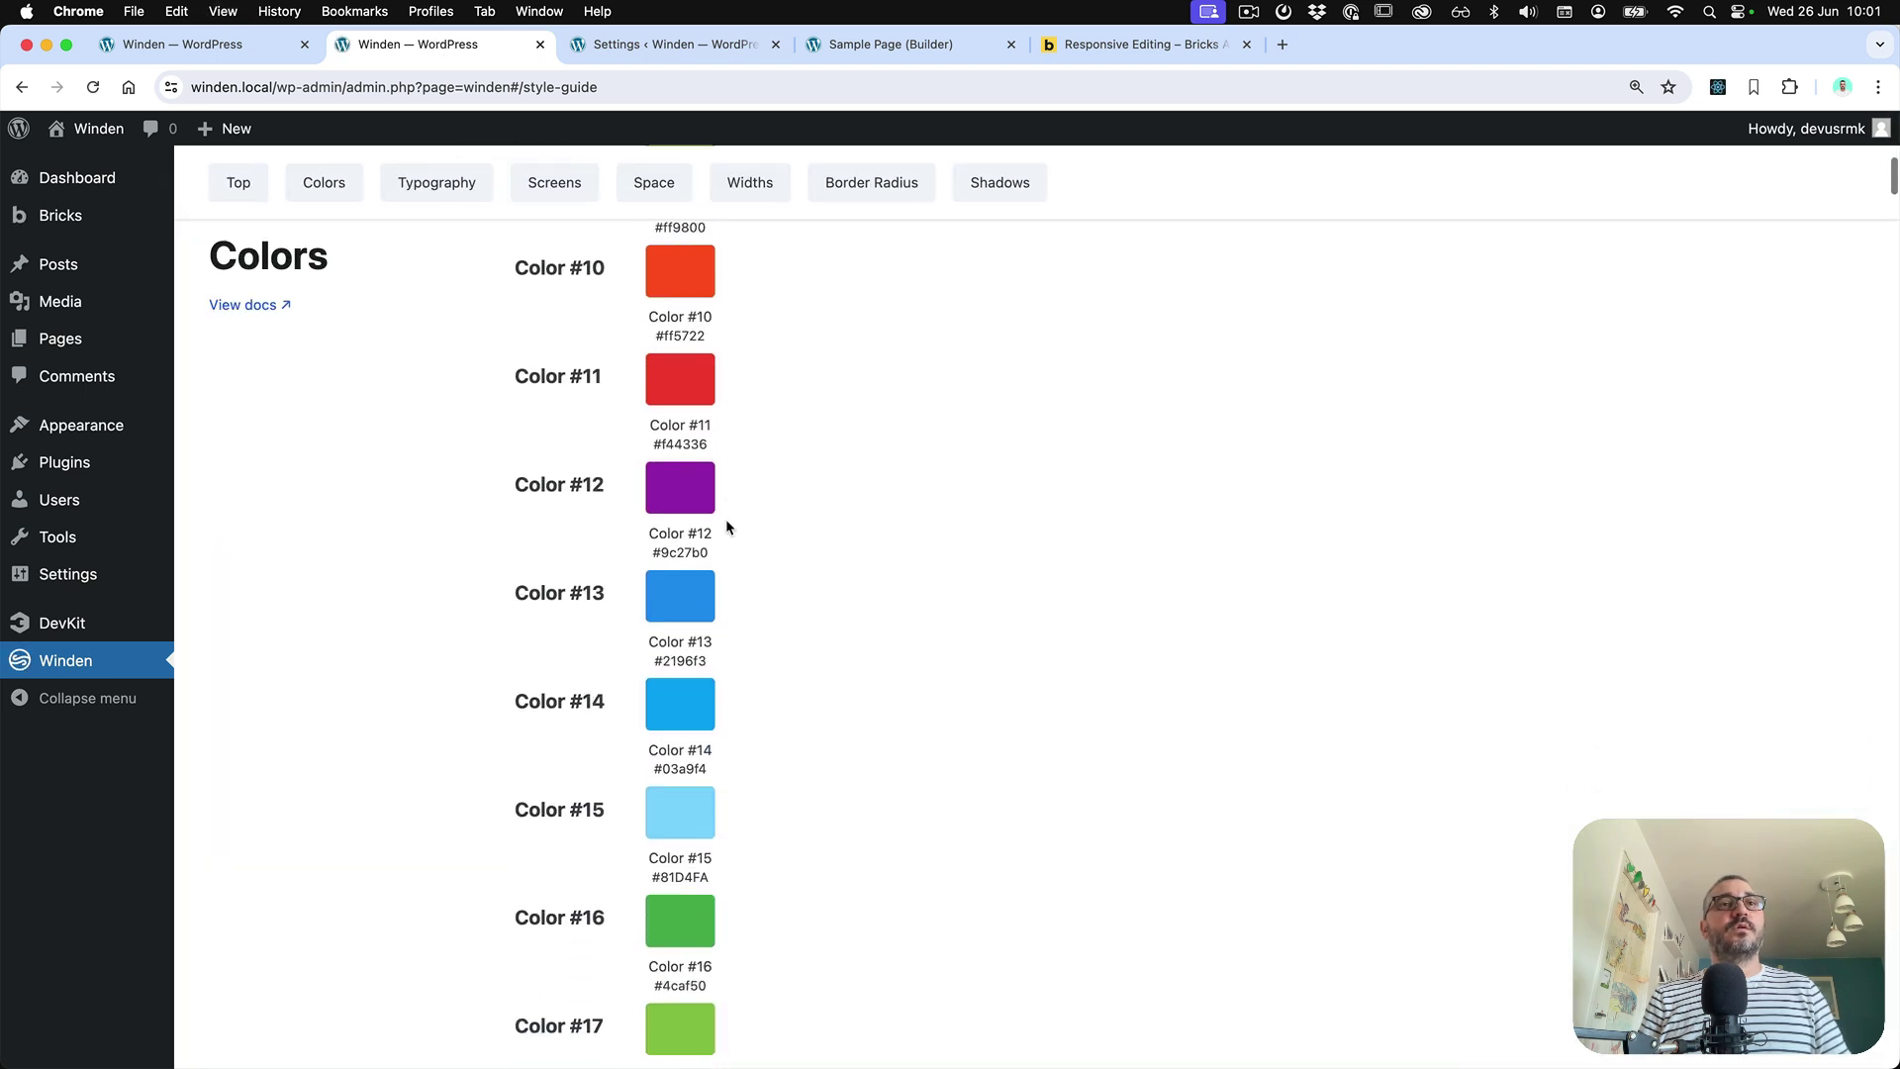
scroll(726, 521, "down", 5)
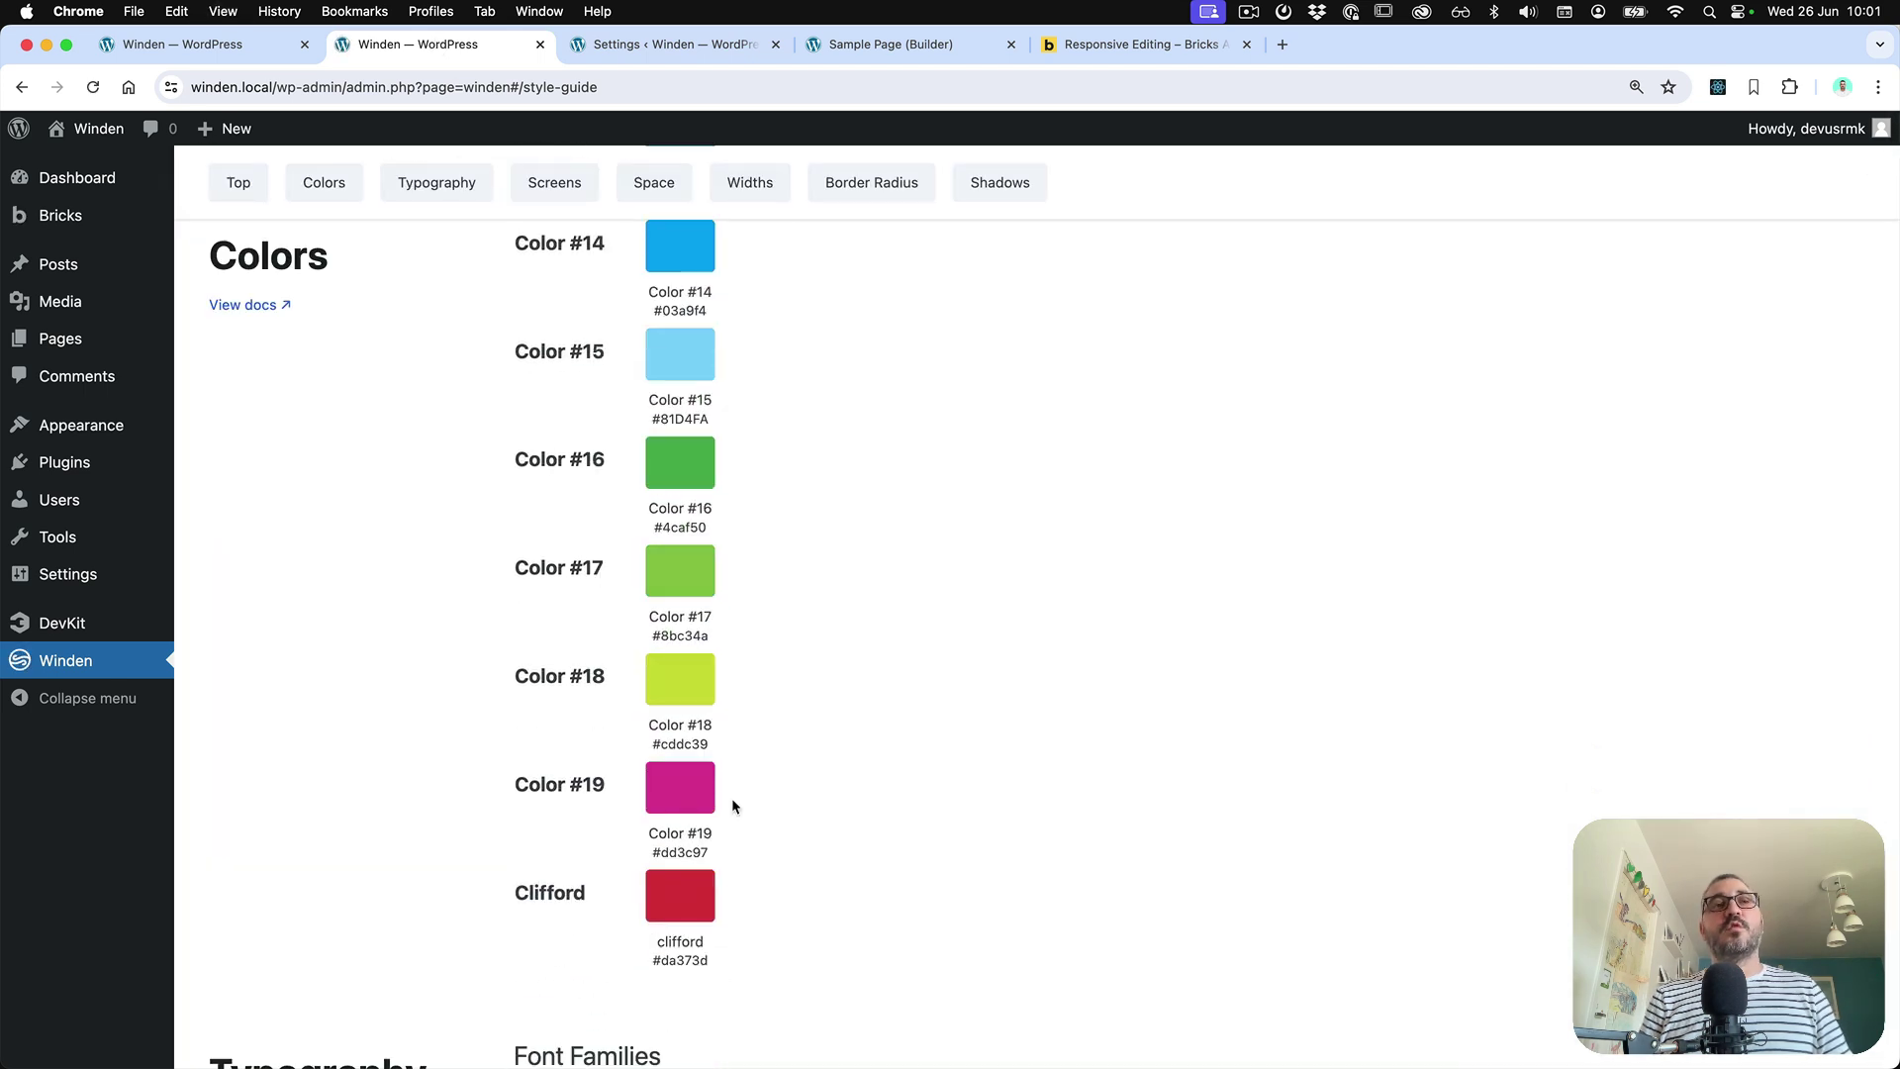
left_click(221, 46)
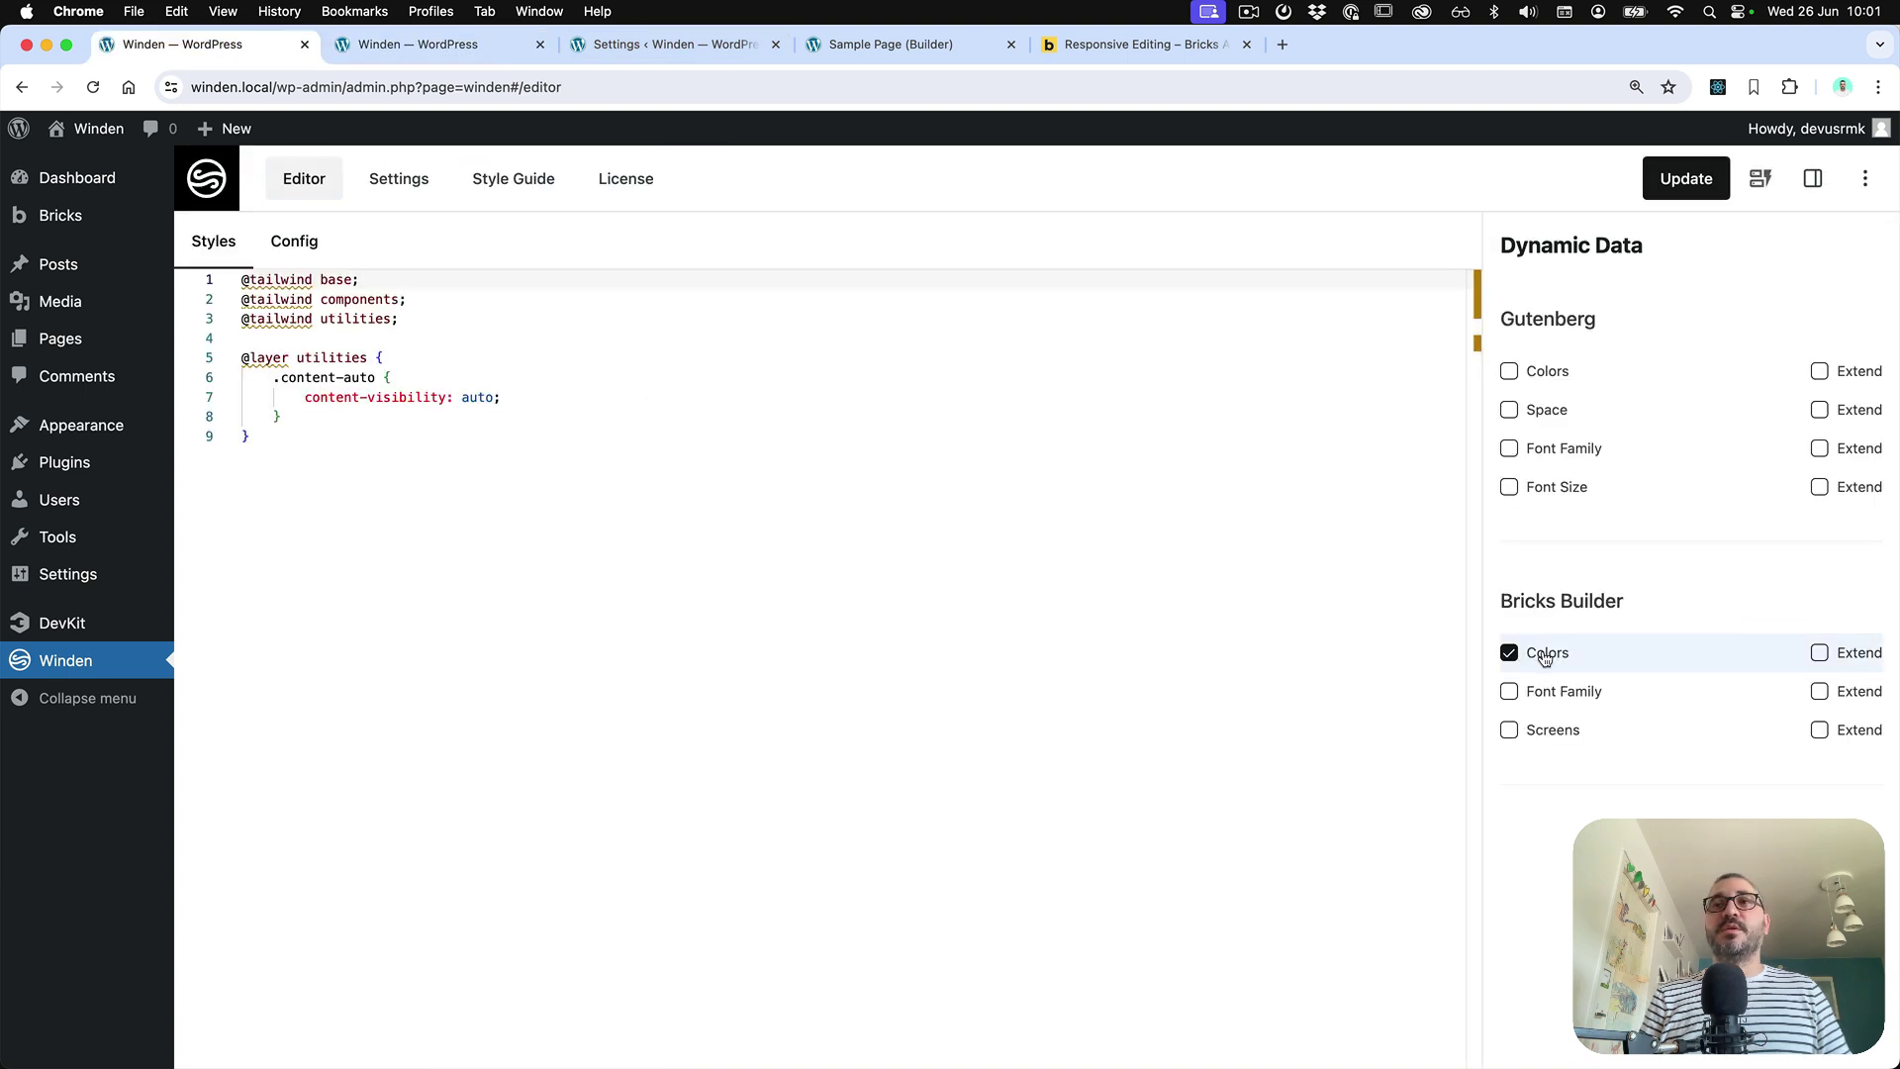
left_click(1821, 656)
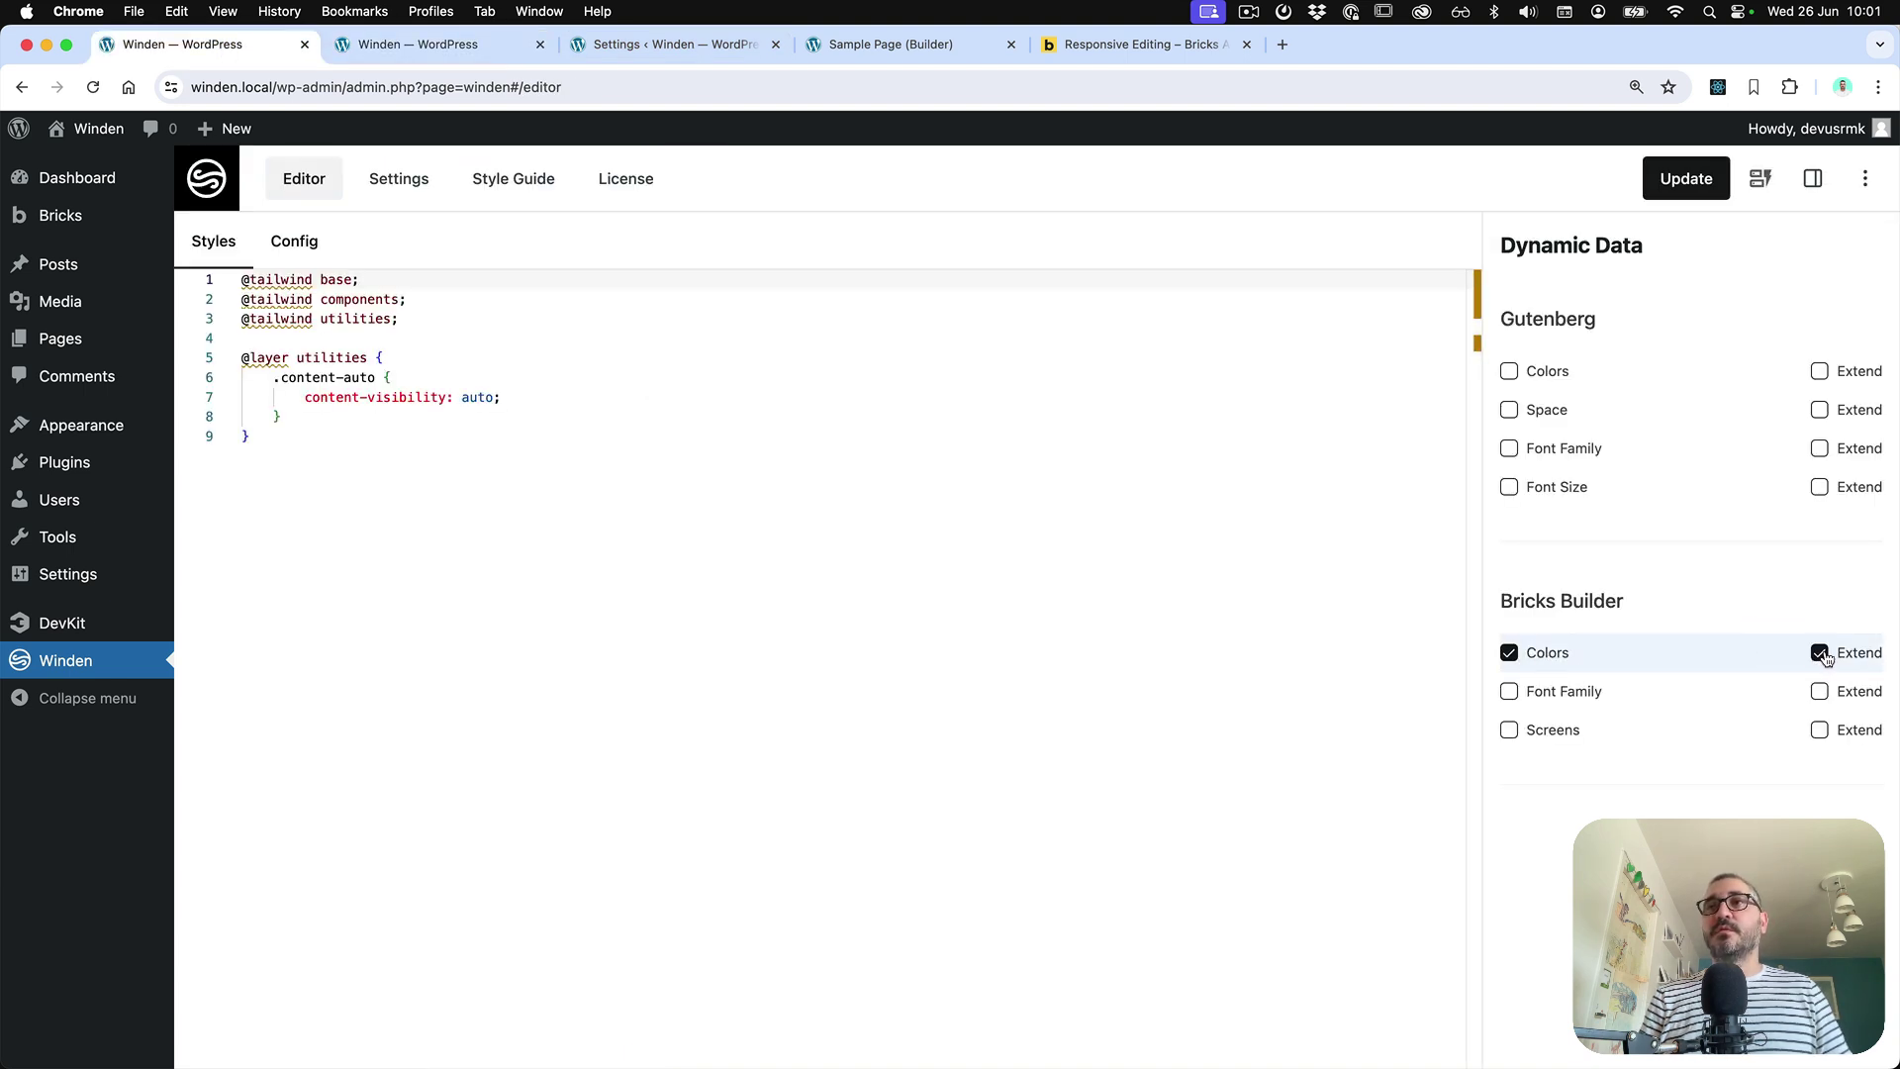
left_click(1686, 185)
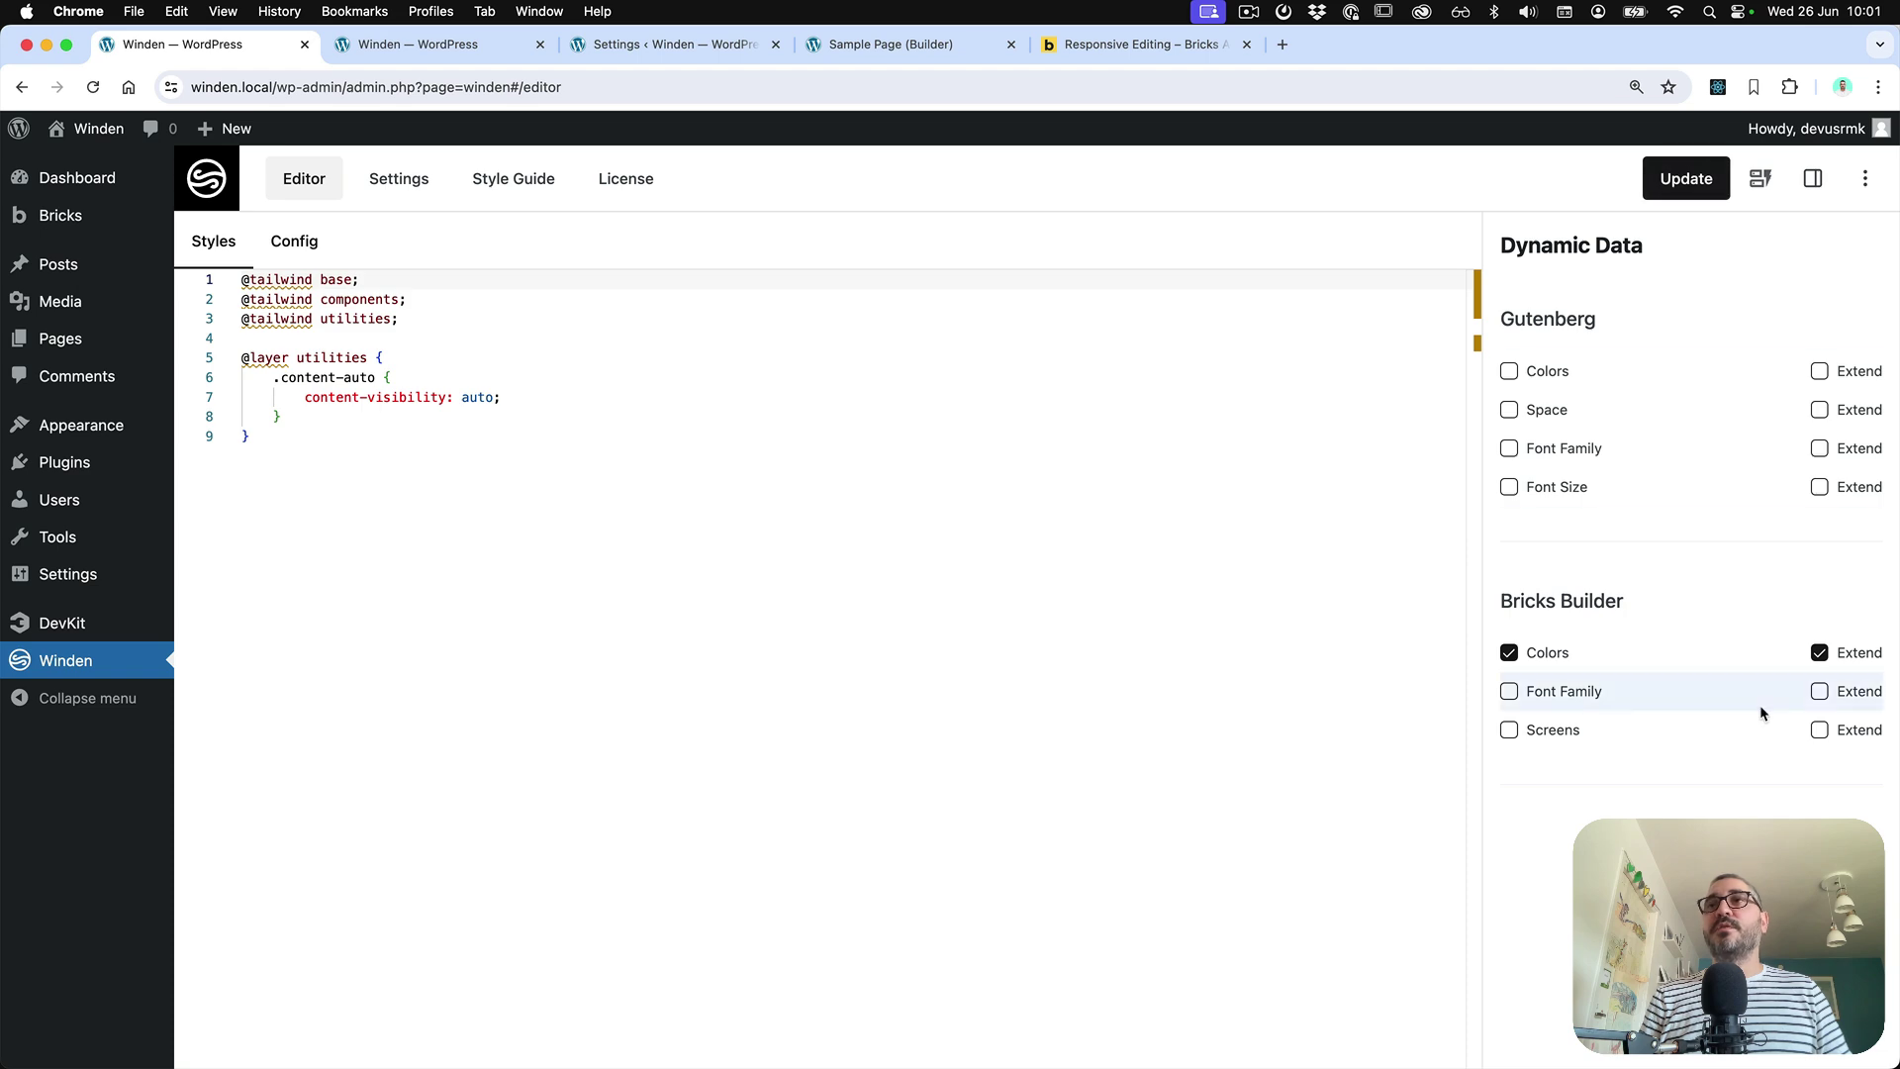
left_click(431, 53)
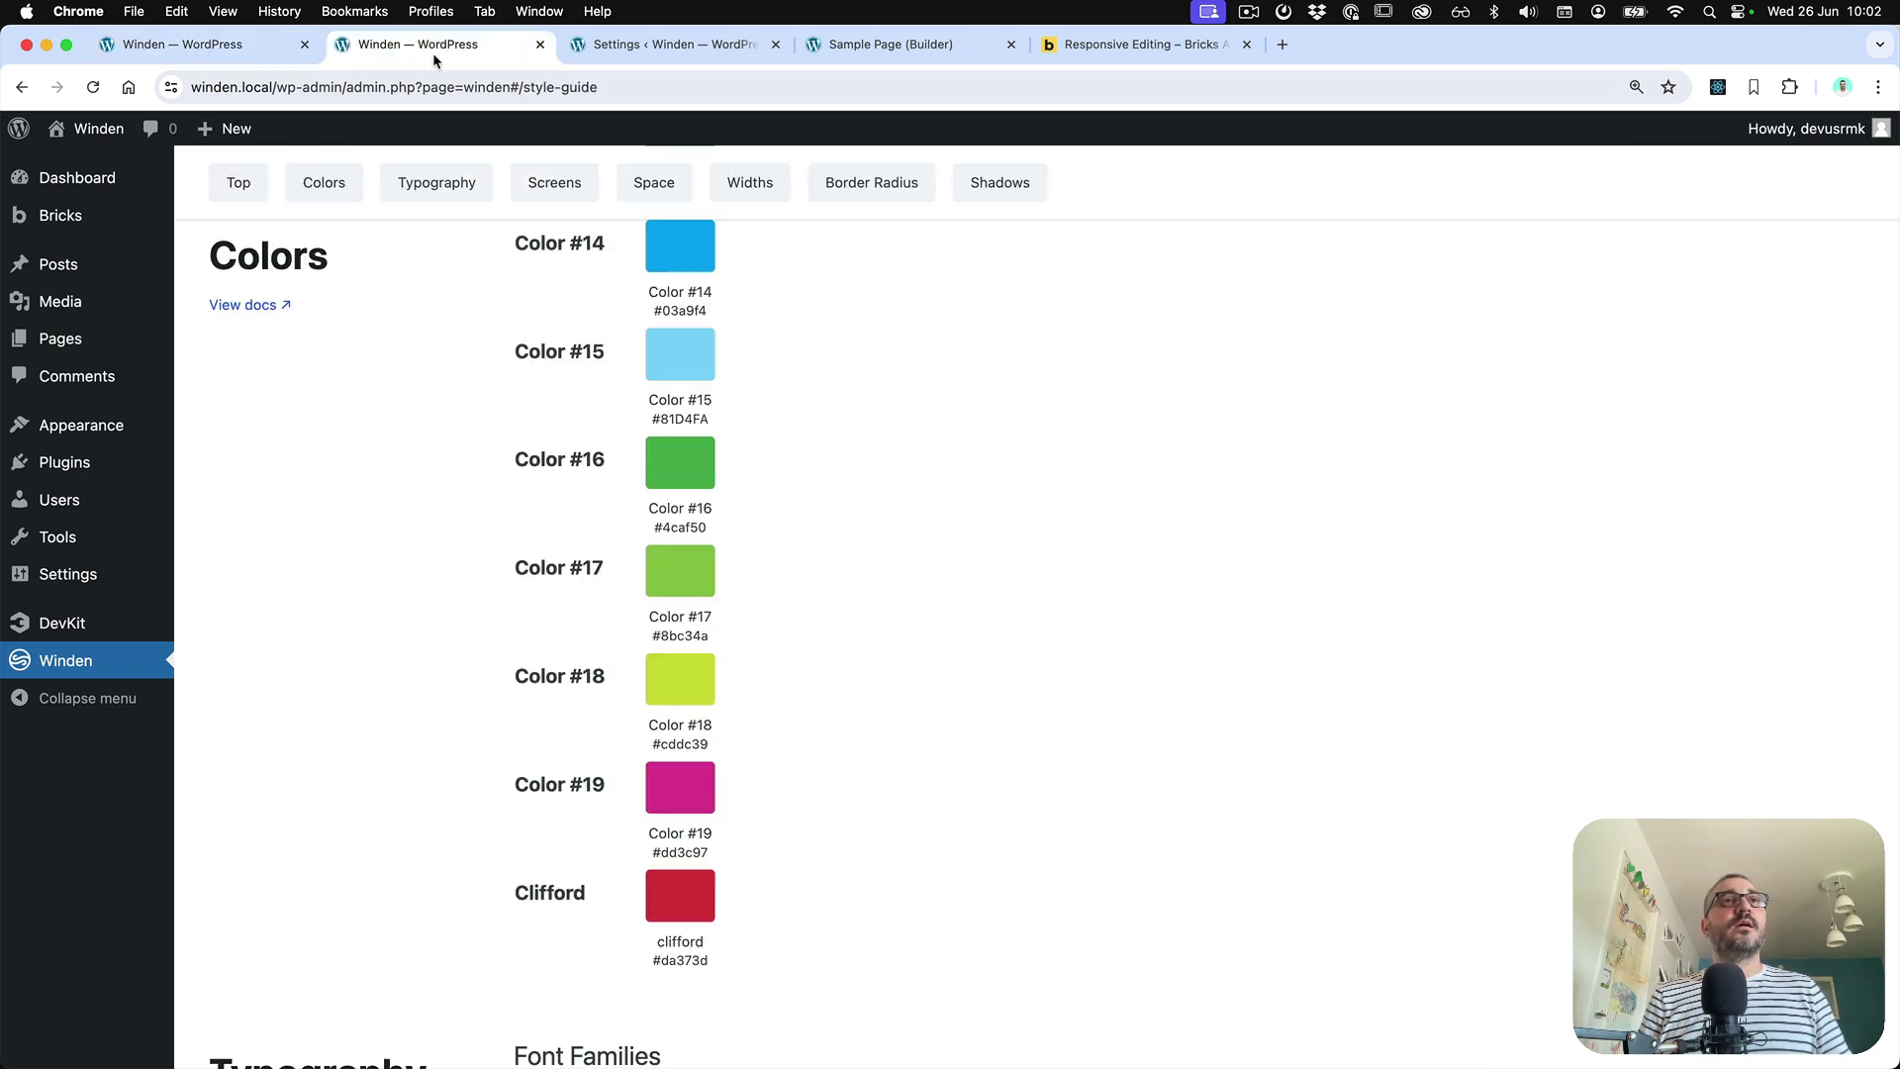
key("ctrl+r")
scroll(655, 368, "down", 3)
scroll(666, 383, "down", 5)
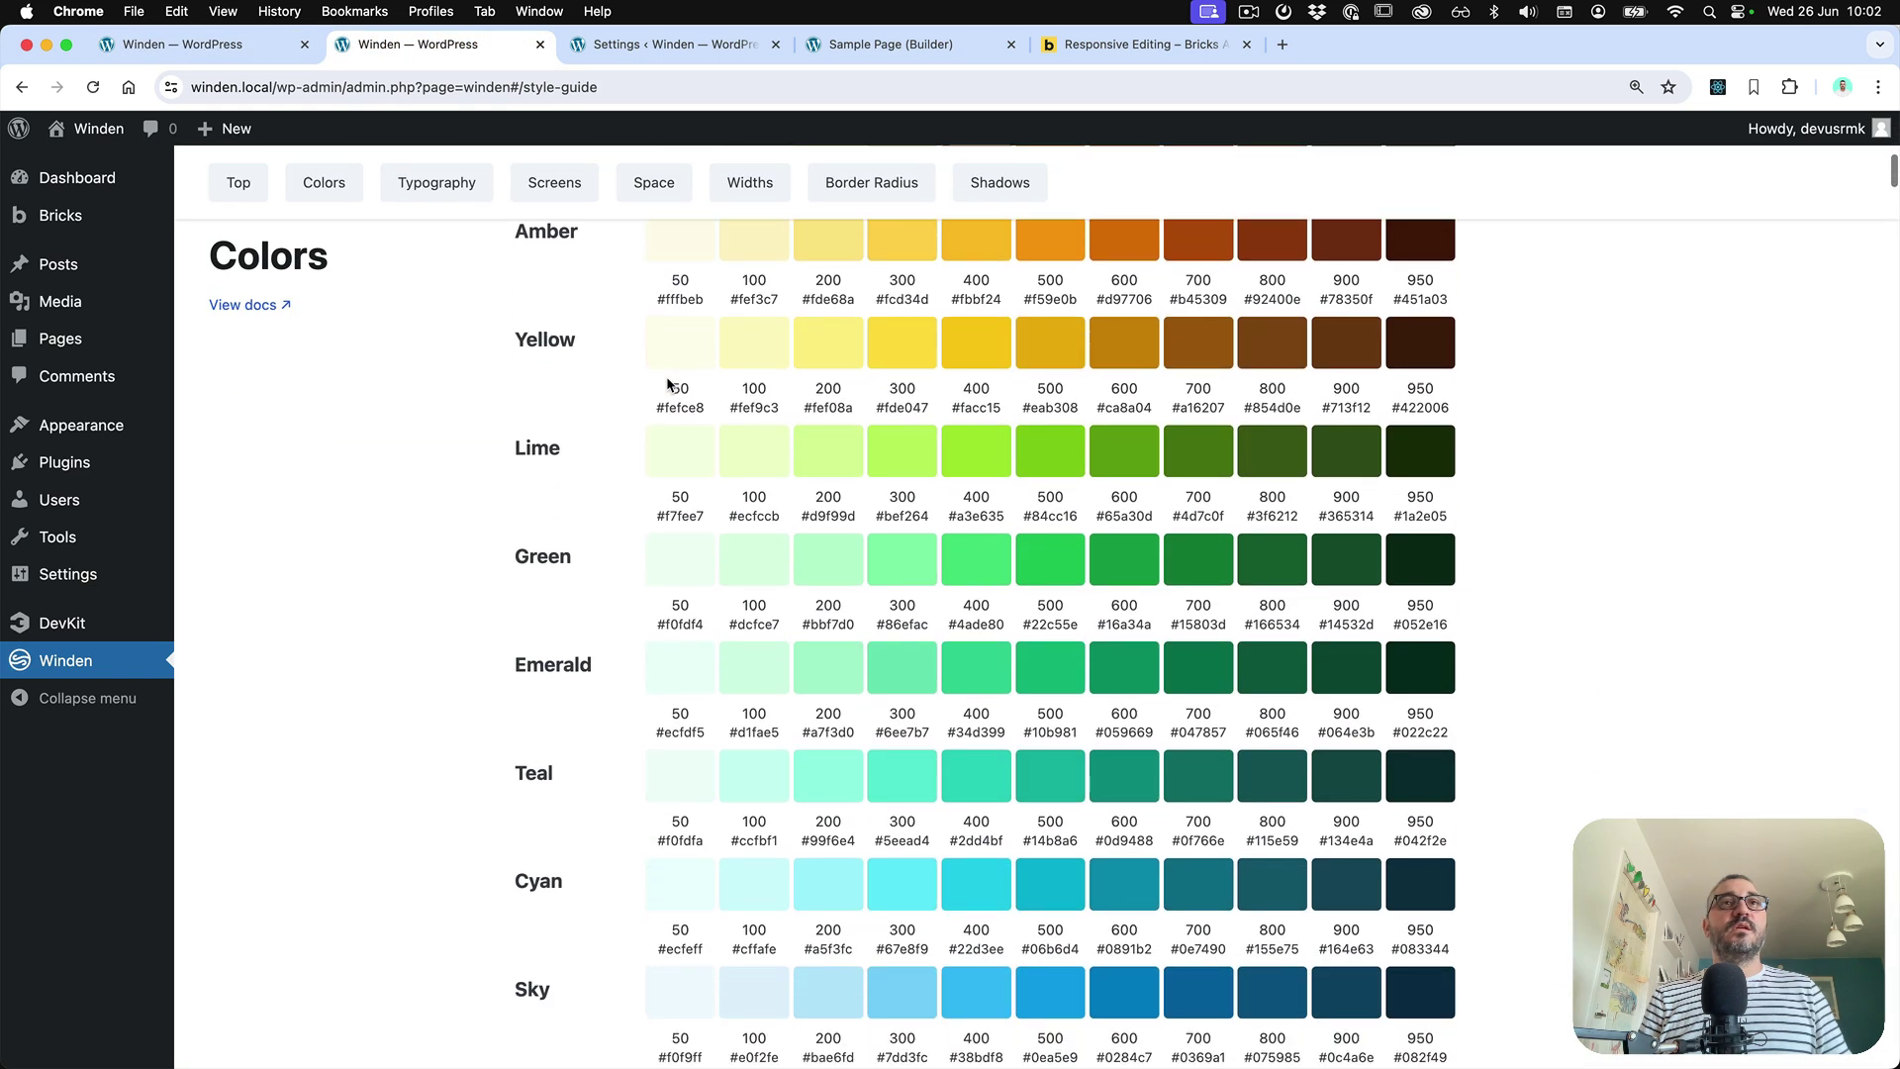
scroll(668, 383, "down", 3)
scroll(684, 387, "down", 4)
scroll(743, 393, "down", 2)
scroll(769, 402, "down", 1)
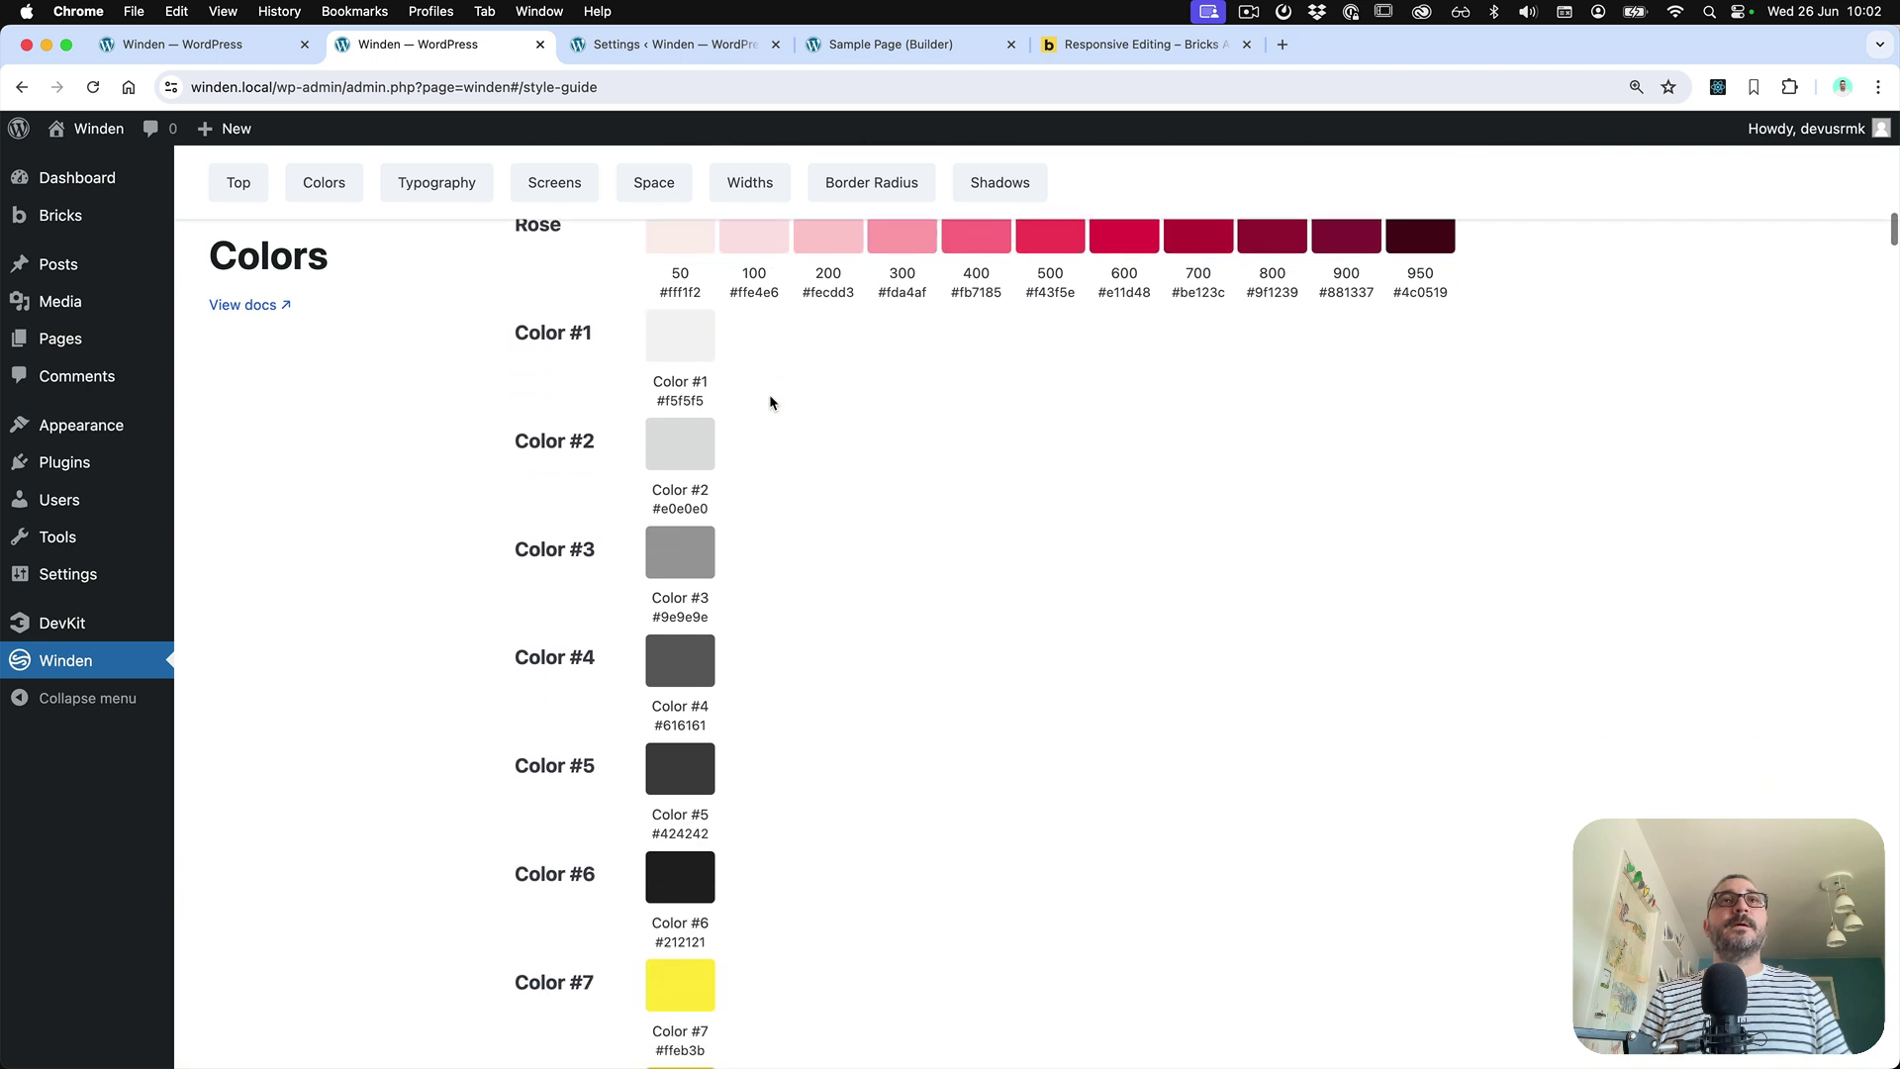
scroll(715, 424, "down", 2)
scroll(714, 419, "down", 3)
scroll(715, 420, "down", 4)
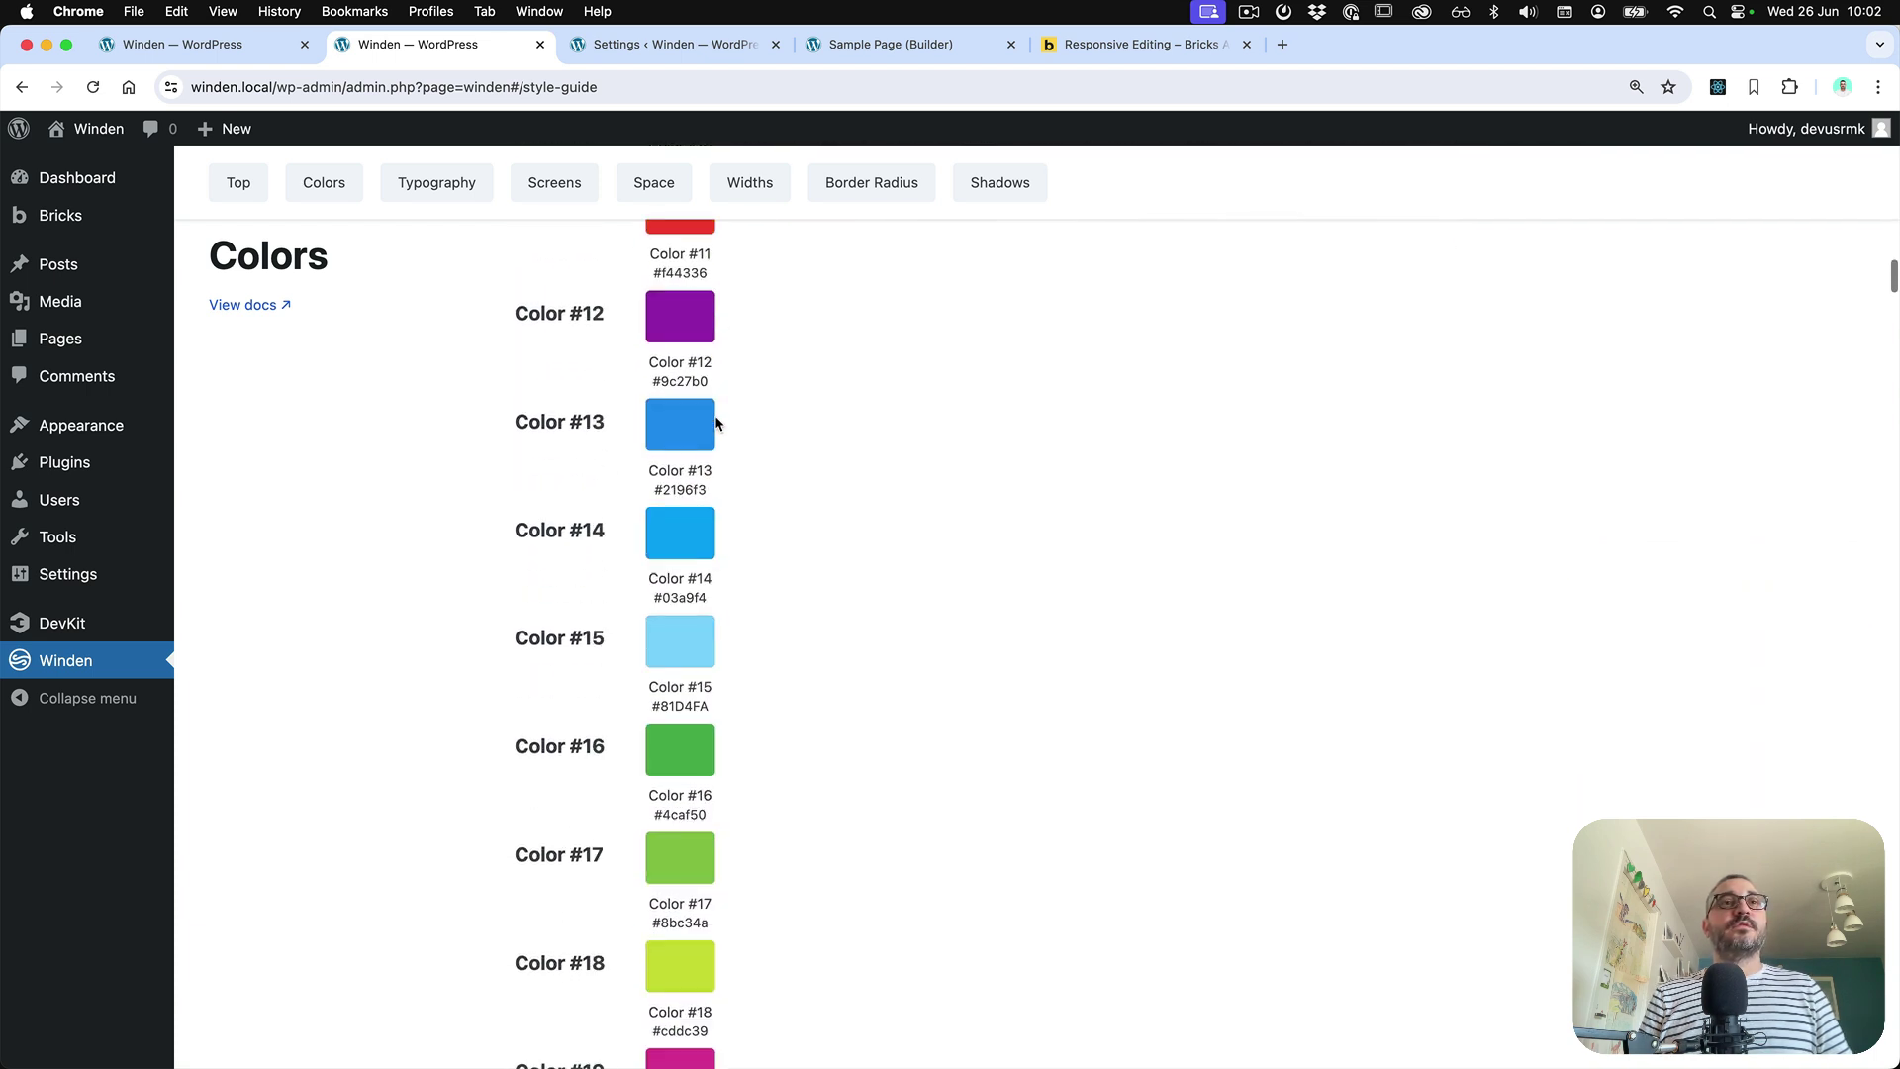
scroll(697, 441, "down", 2)
Enable Bricks Font Family sync; the reloaded style guide's Typography still shows no fonts
left_click(186, 44)
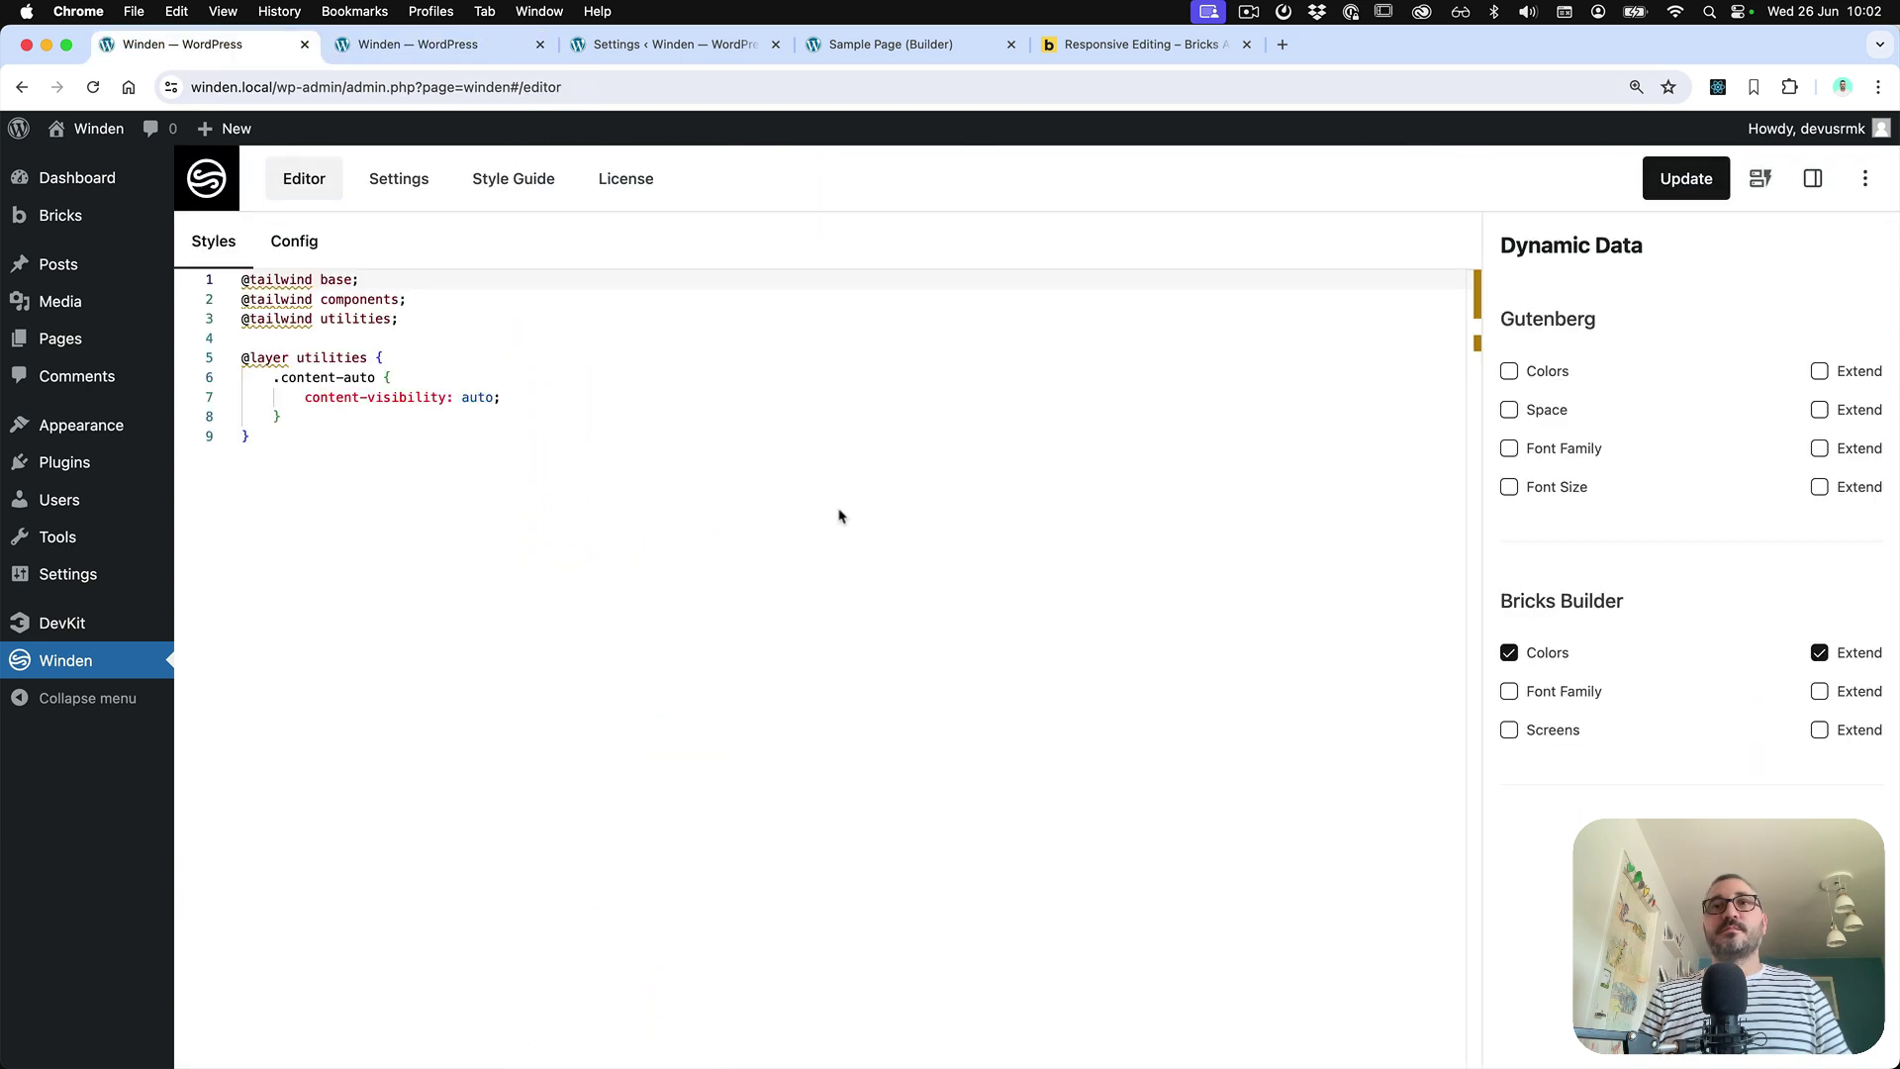
left_click(1509, 693)
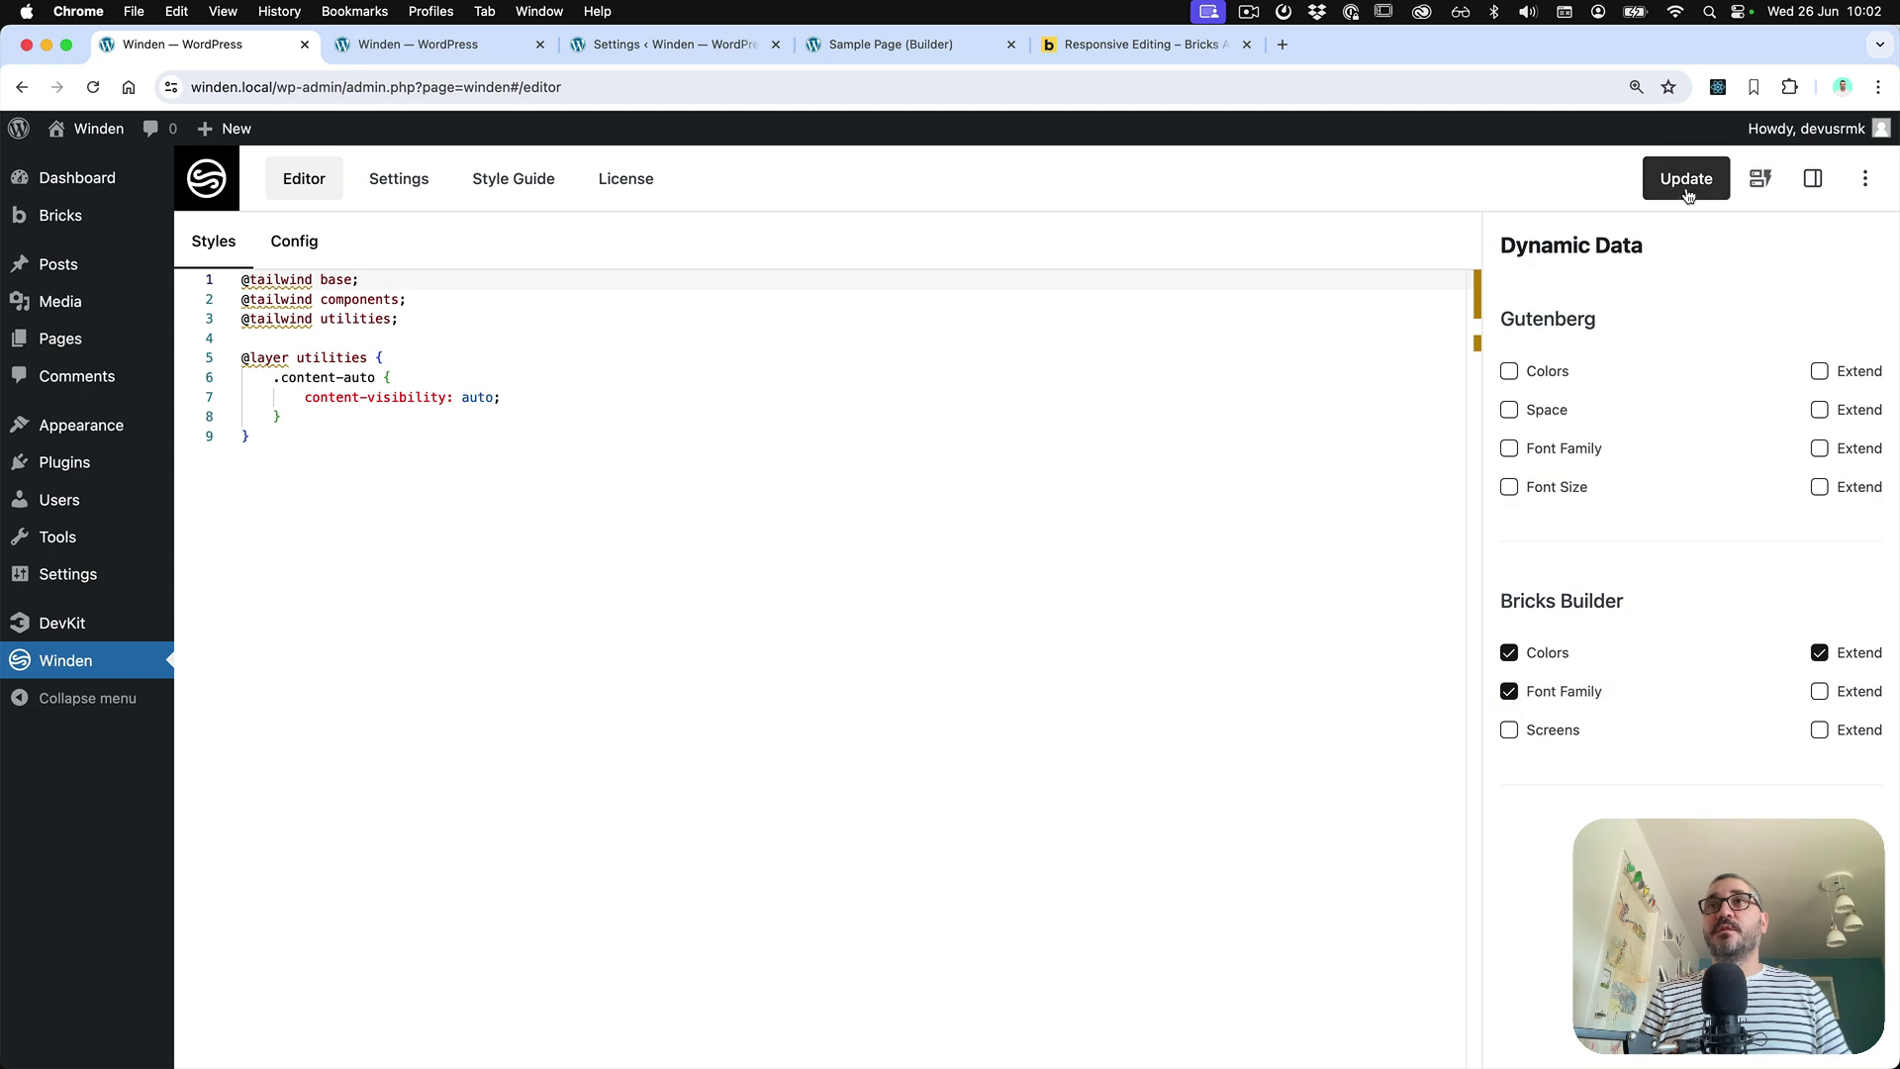
left_click(446, 45)
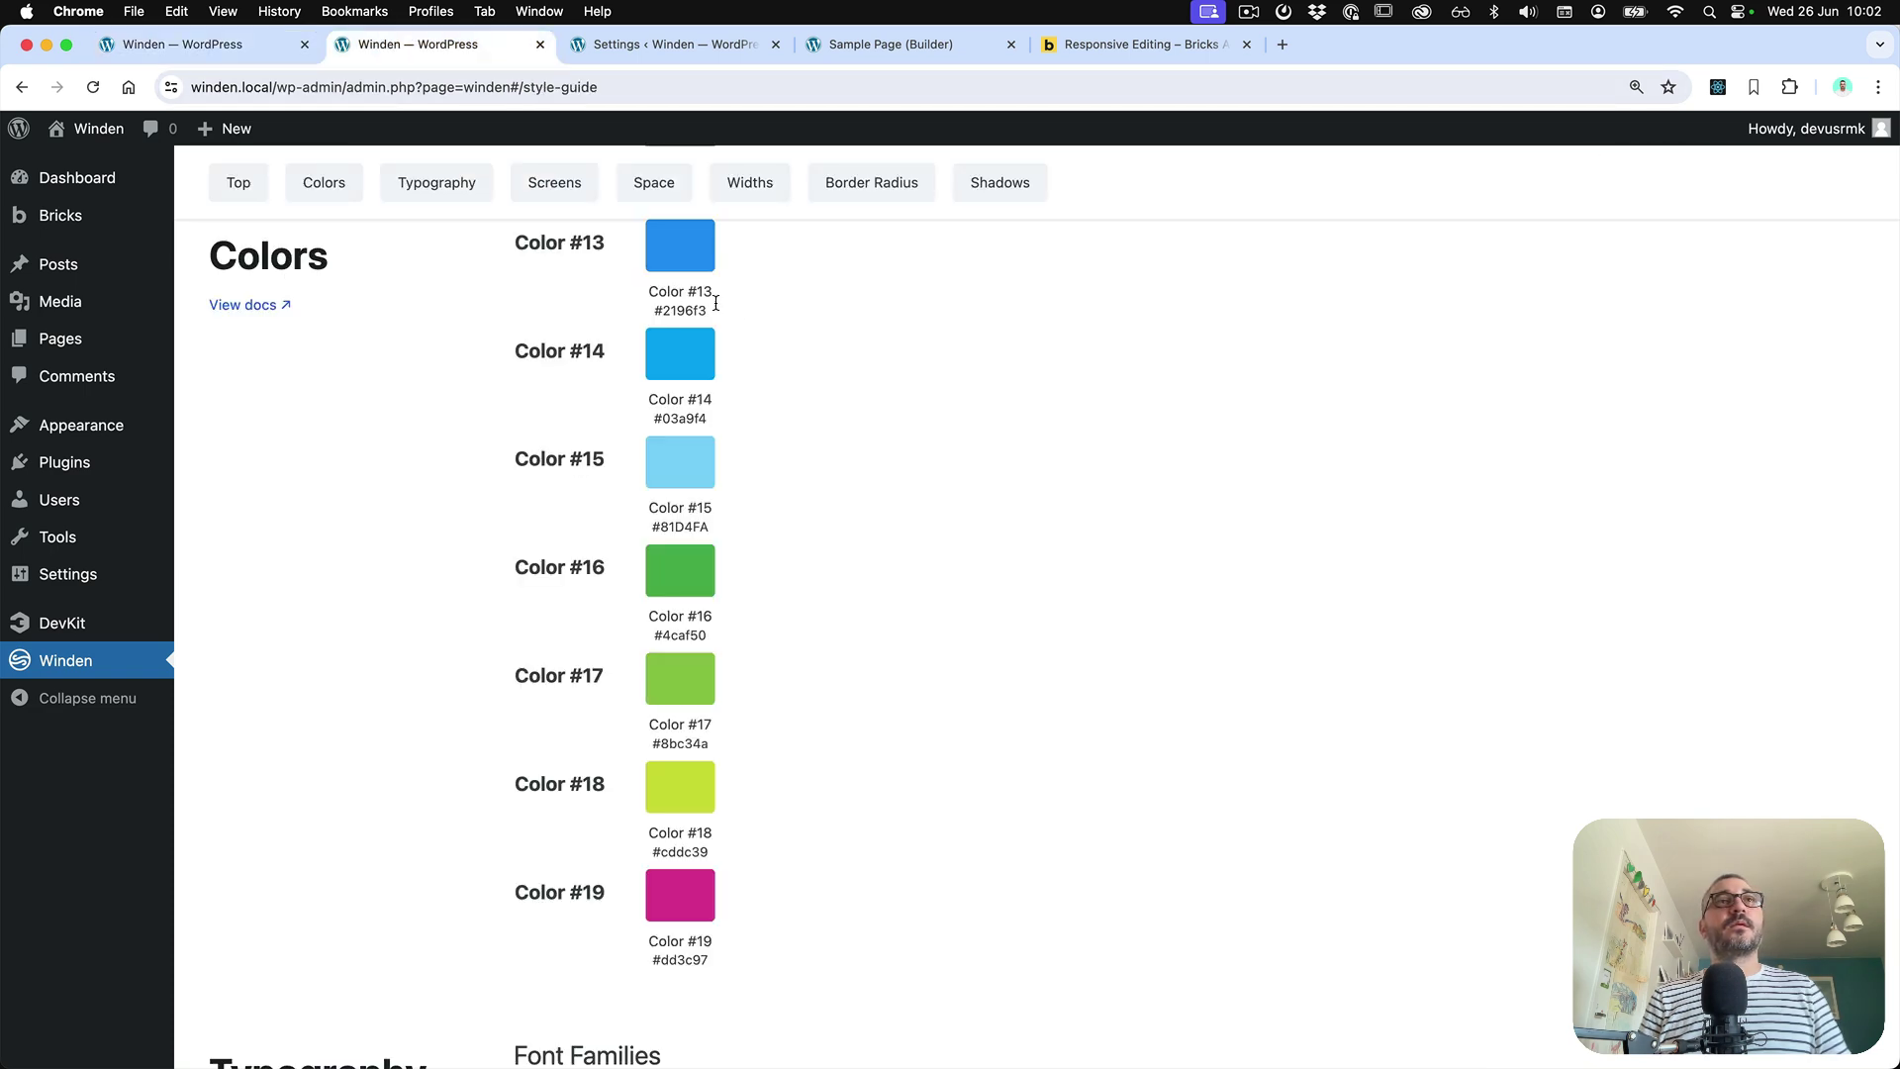
key("super+r")
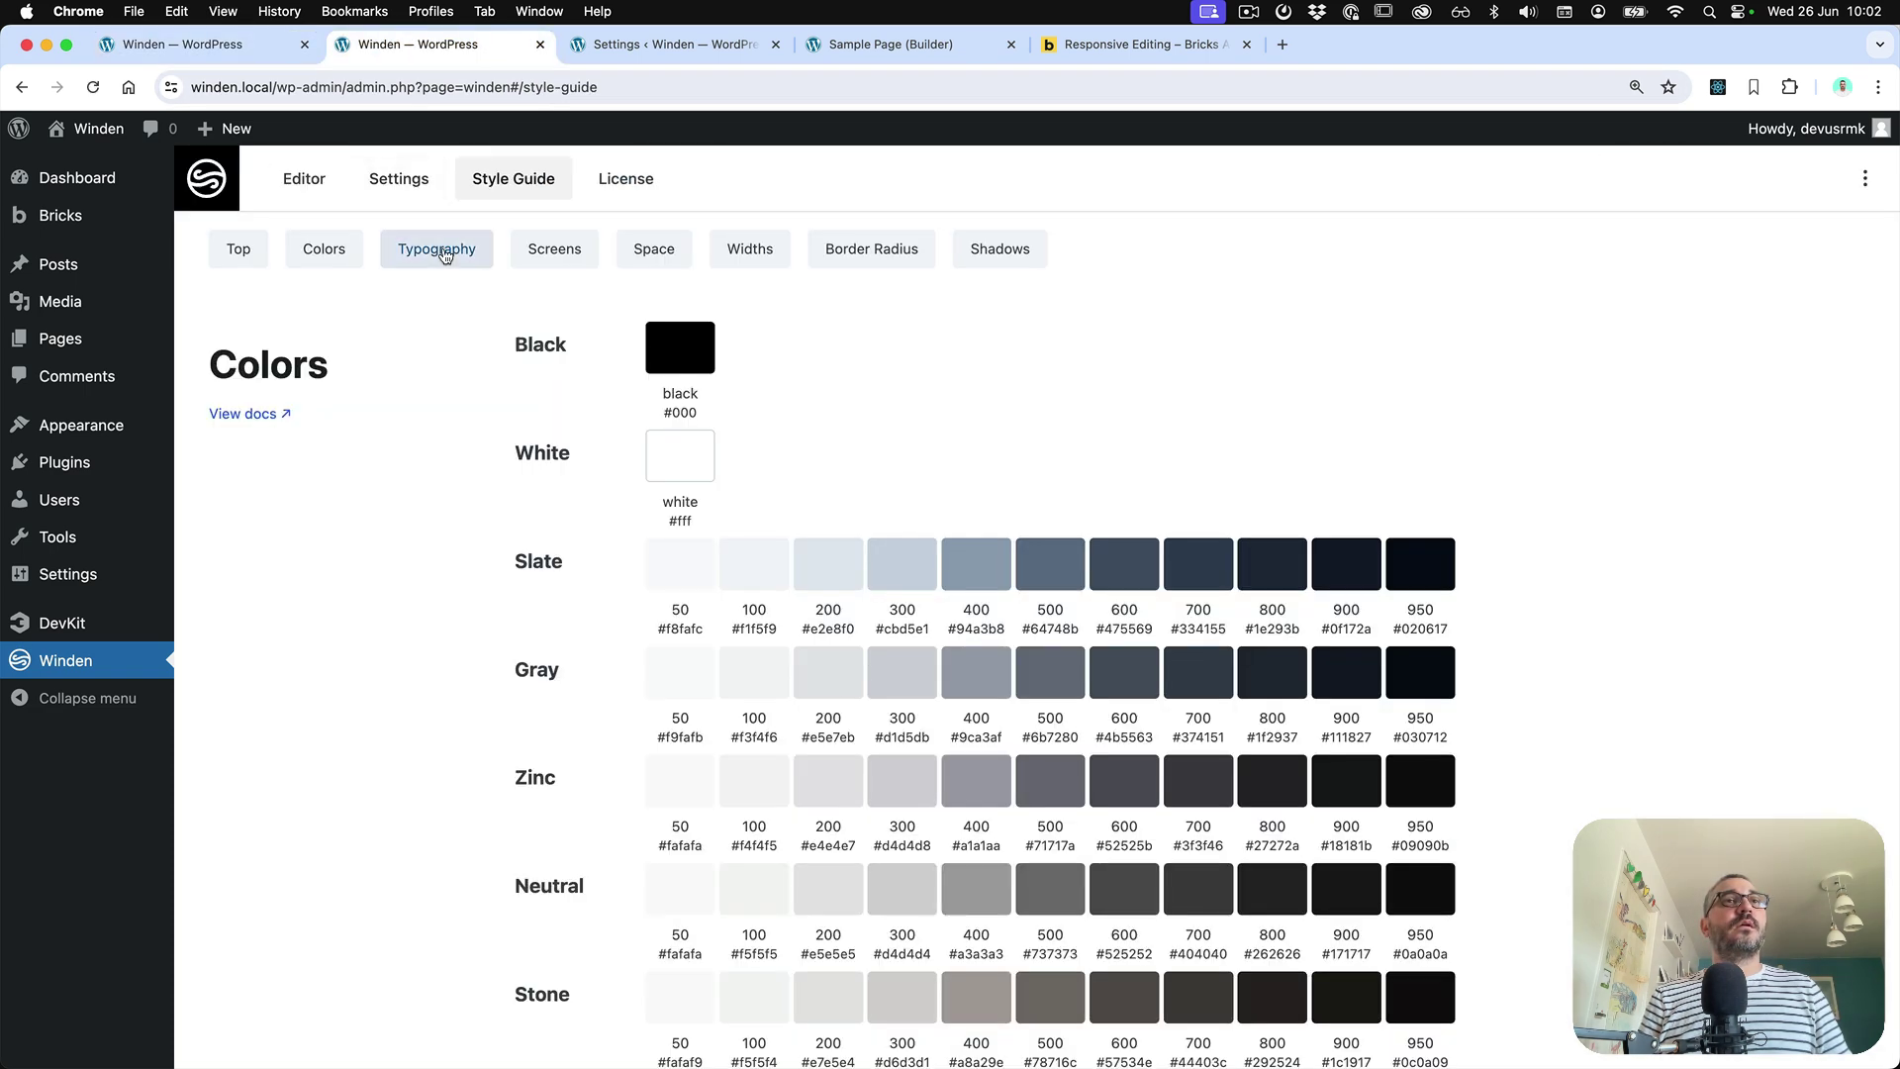
left_click(437, 248)
scroll(563, 460, "up", 2)
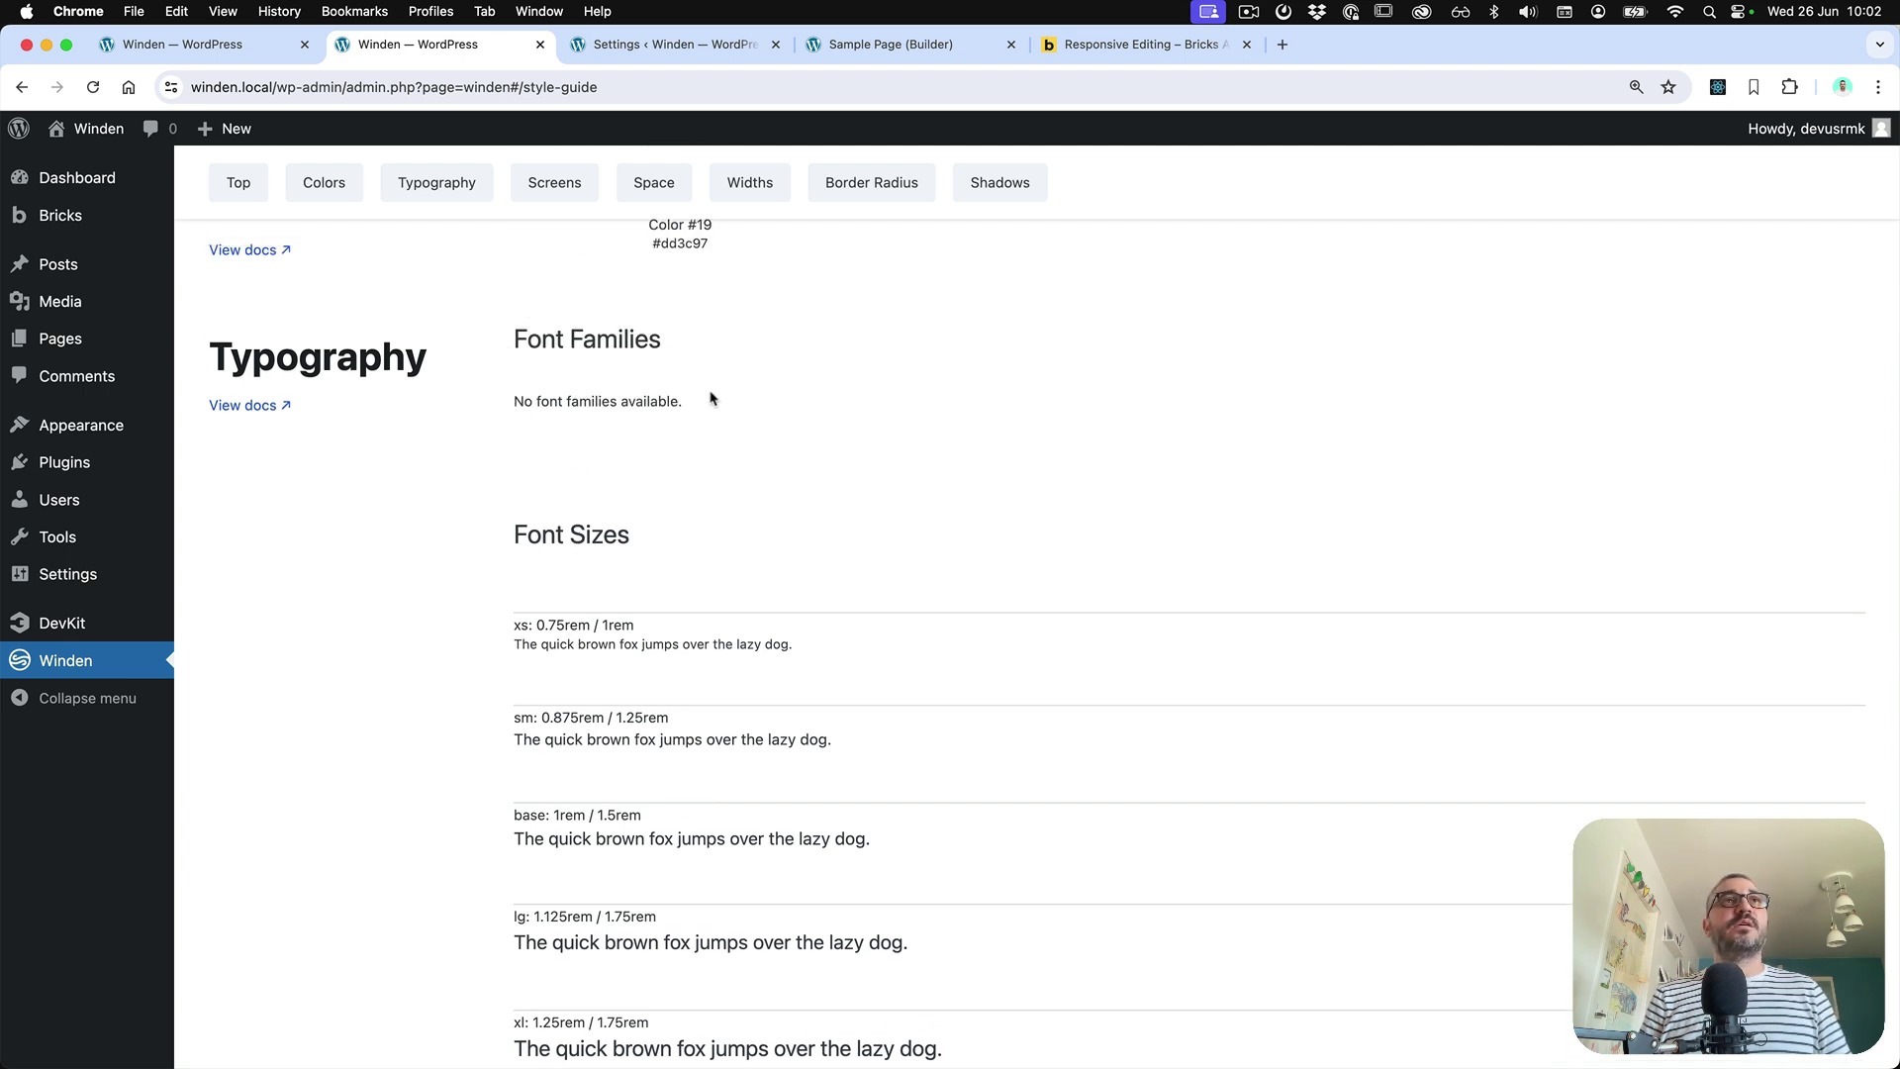
Add and publish a Bricks custom font named Title
left_click(656, 48)
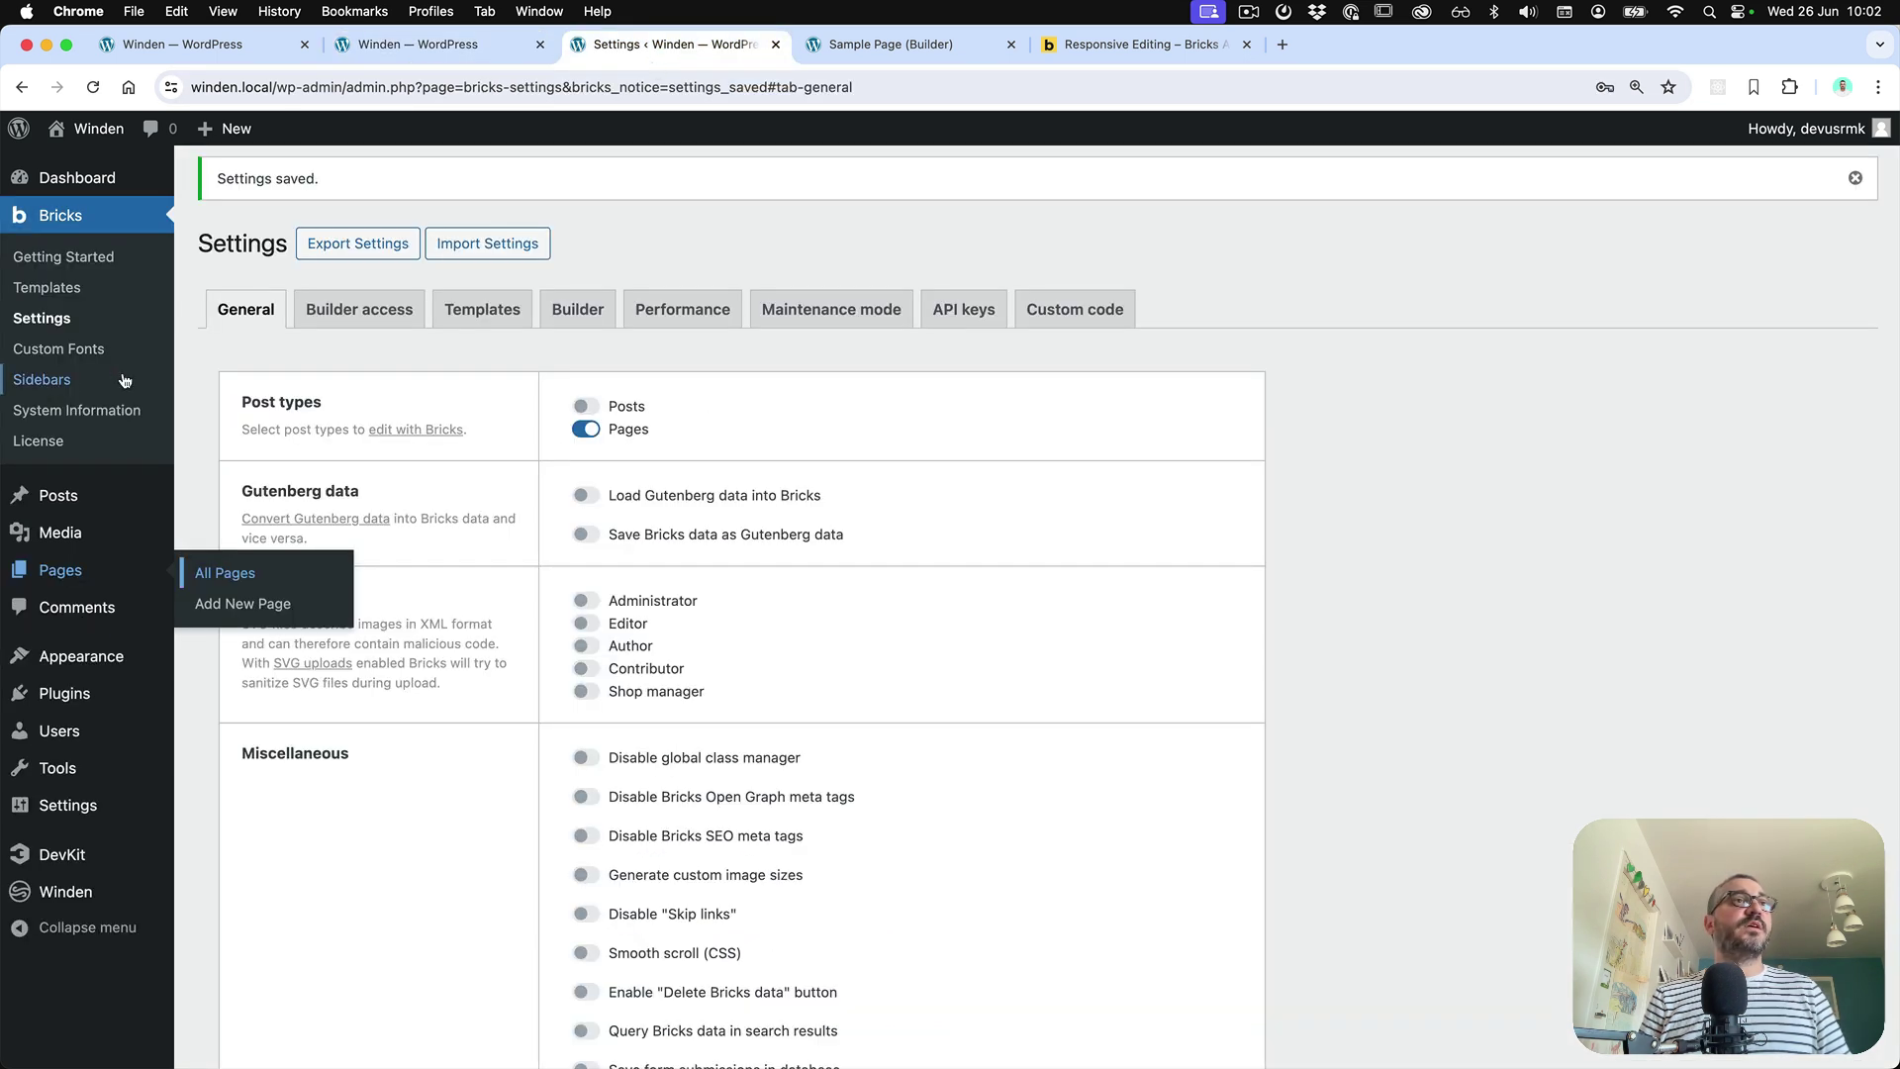
left_click(74, 349)
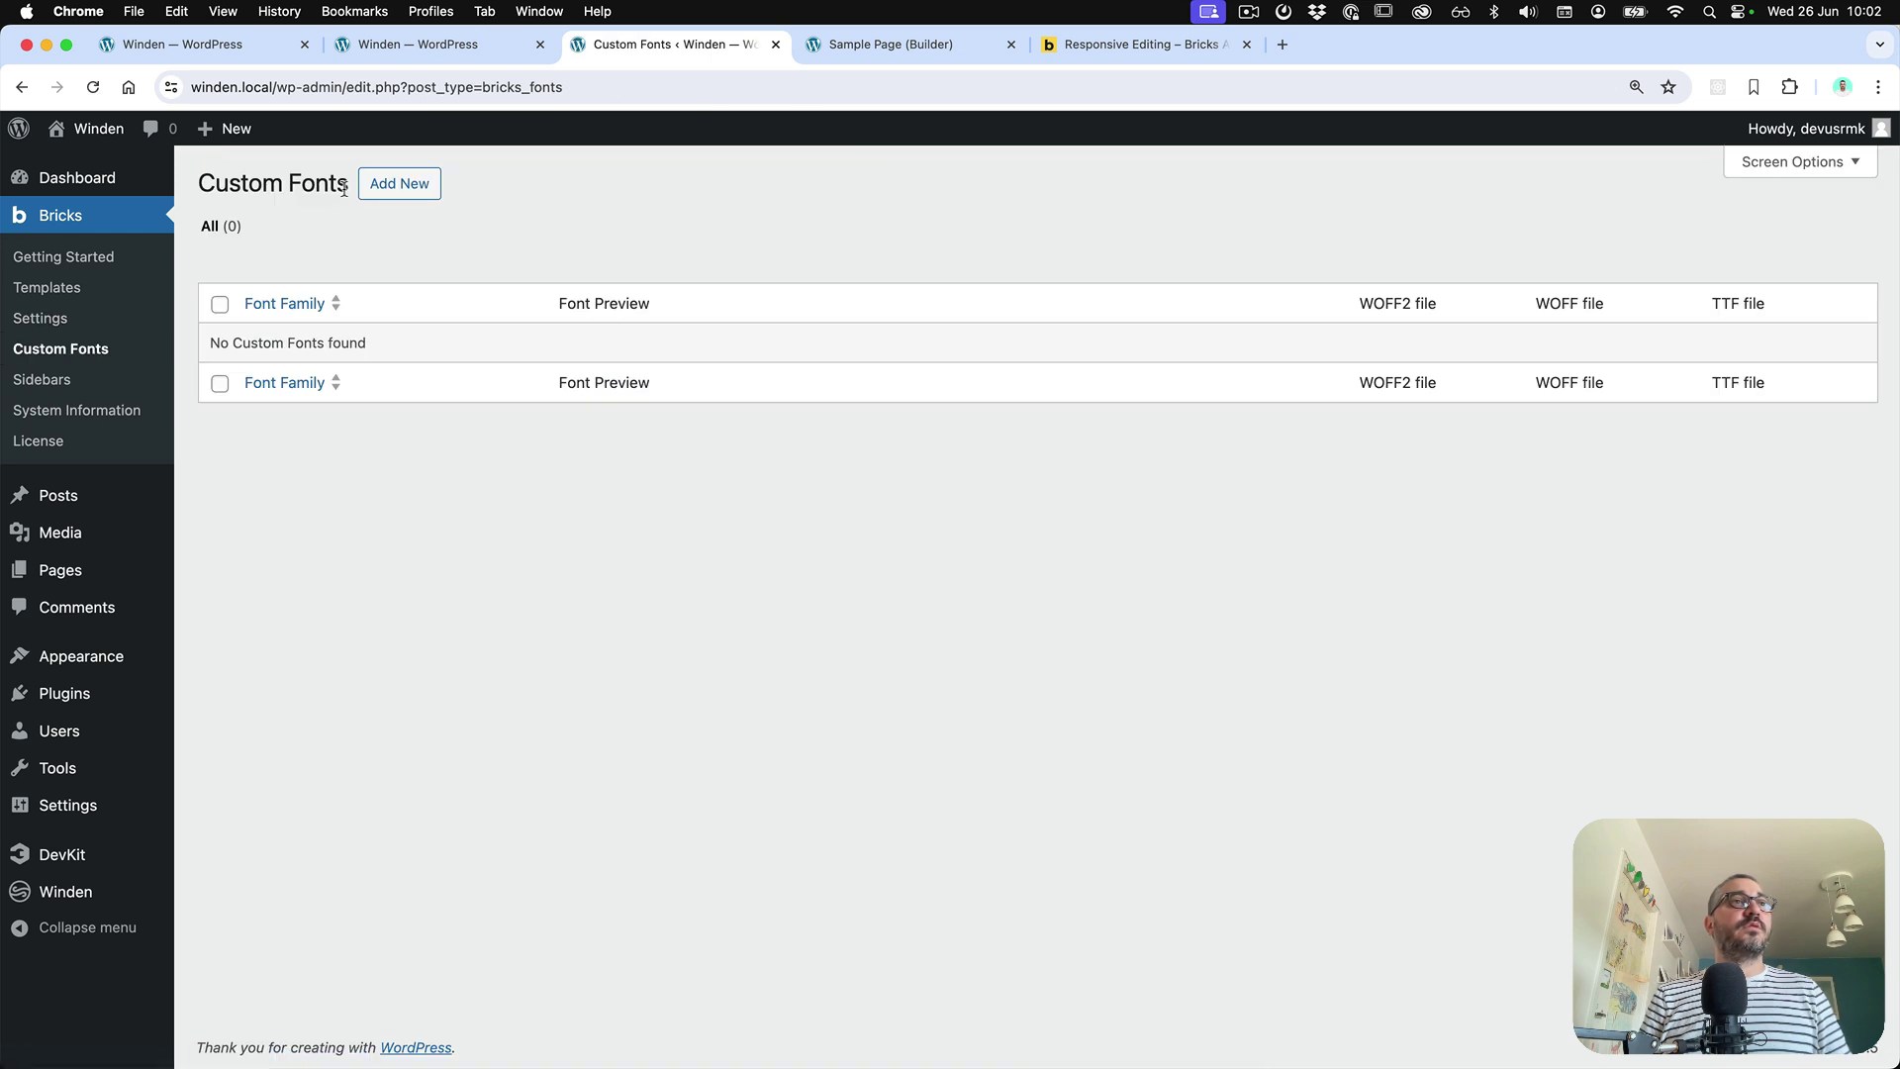
left_click(376, 185)
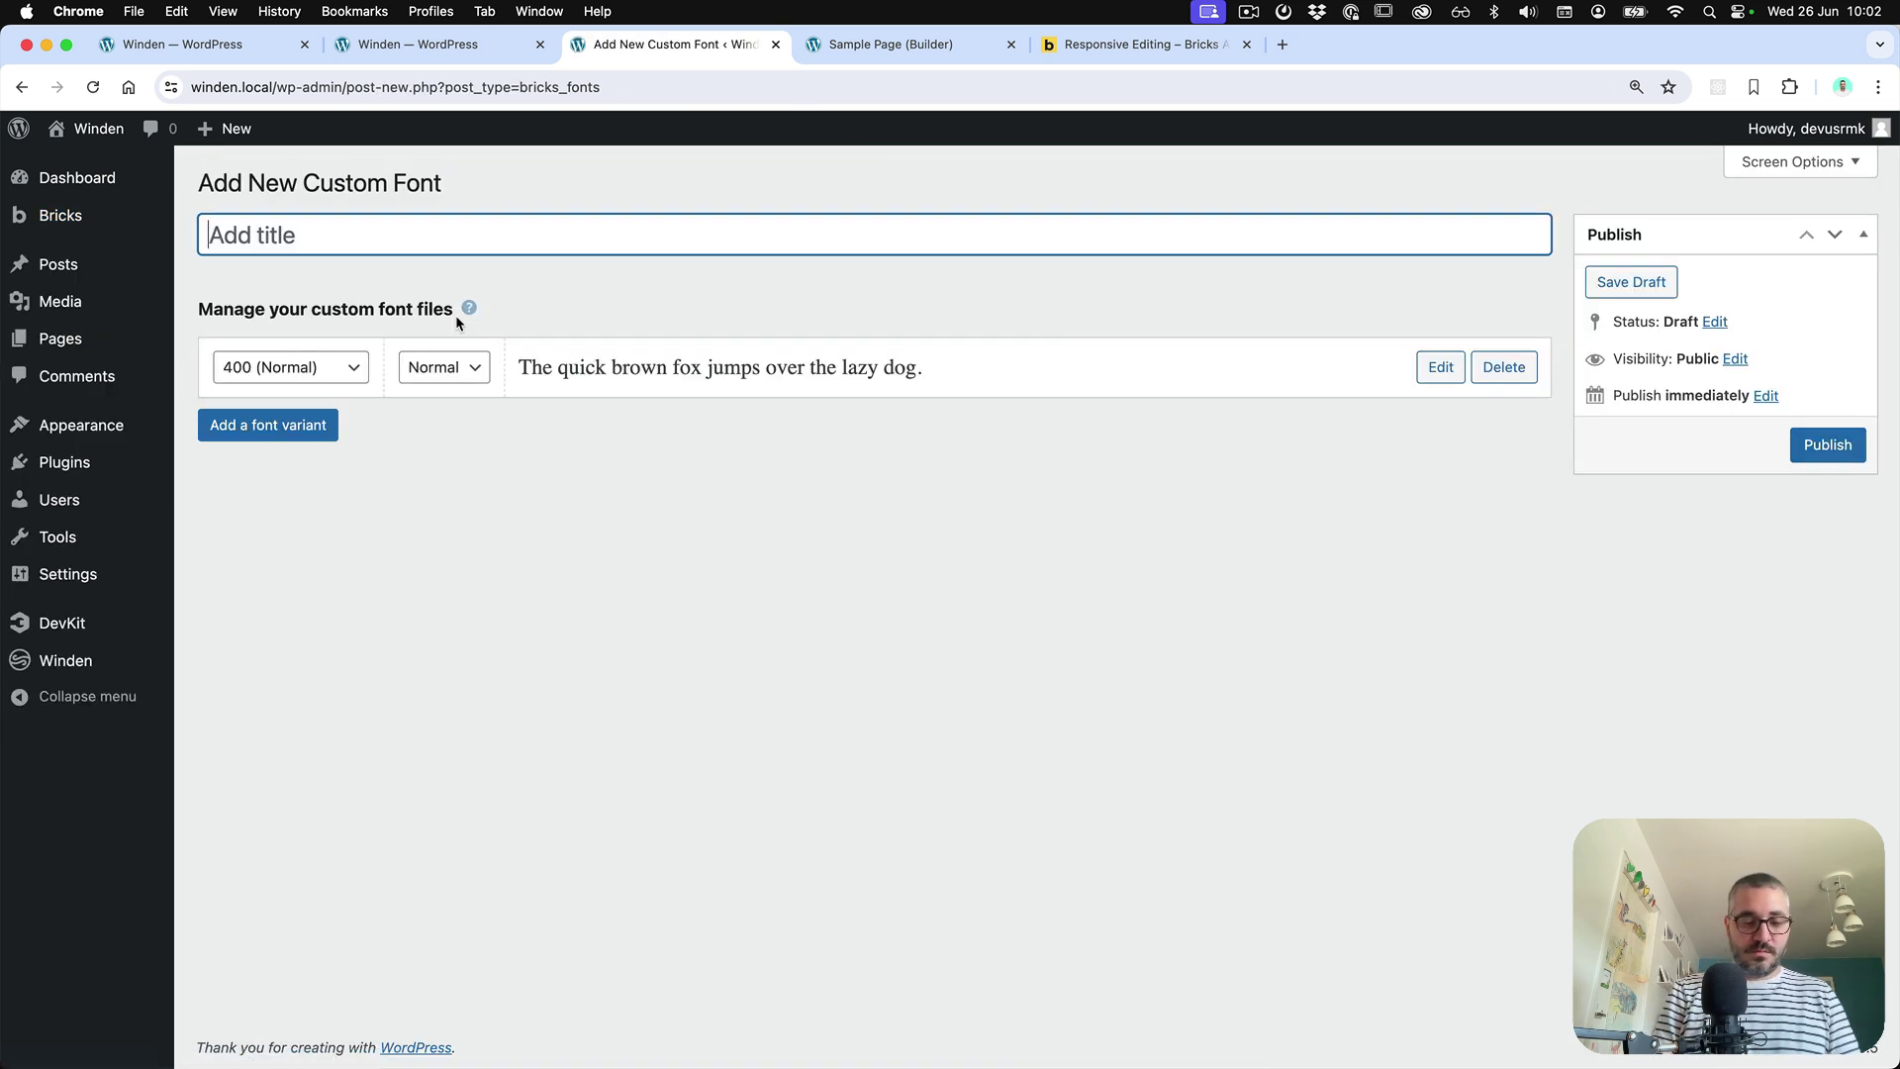
type("Title")
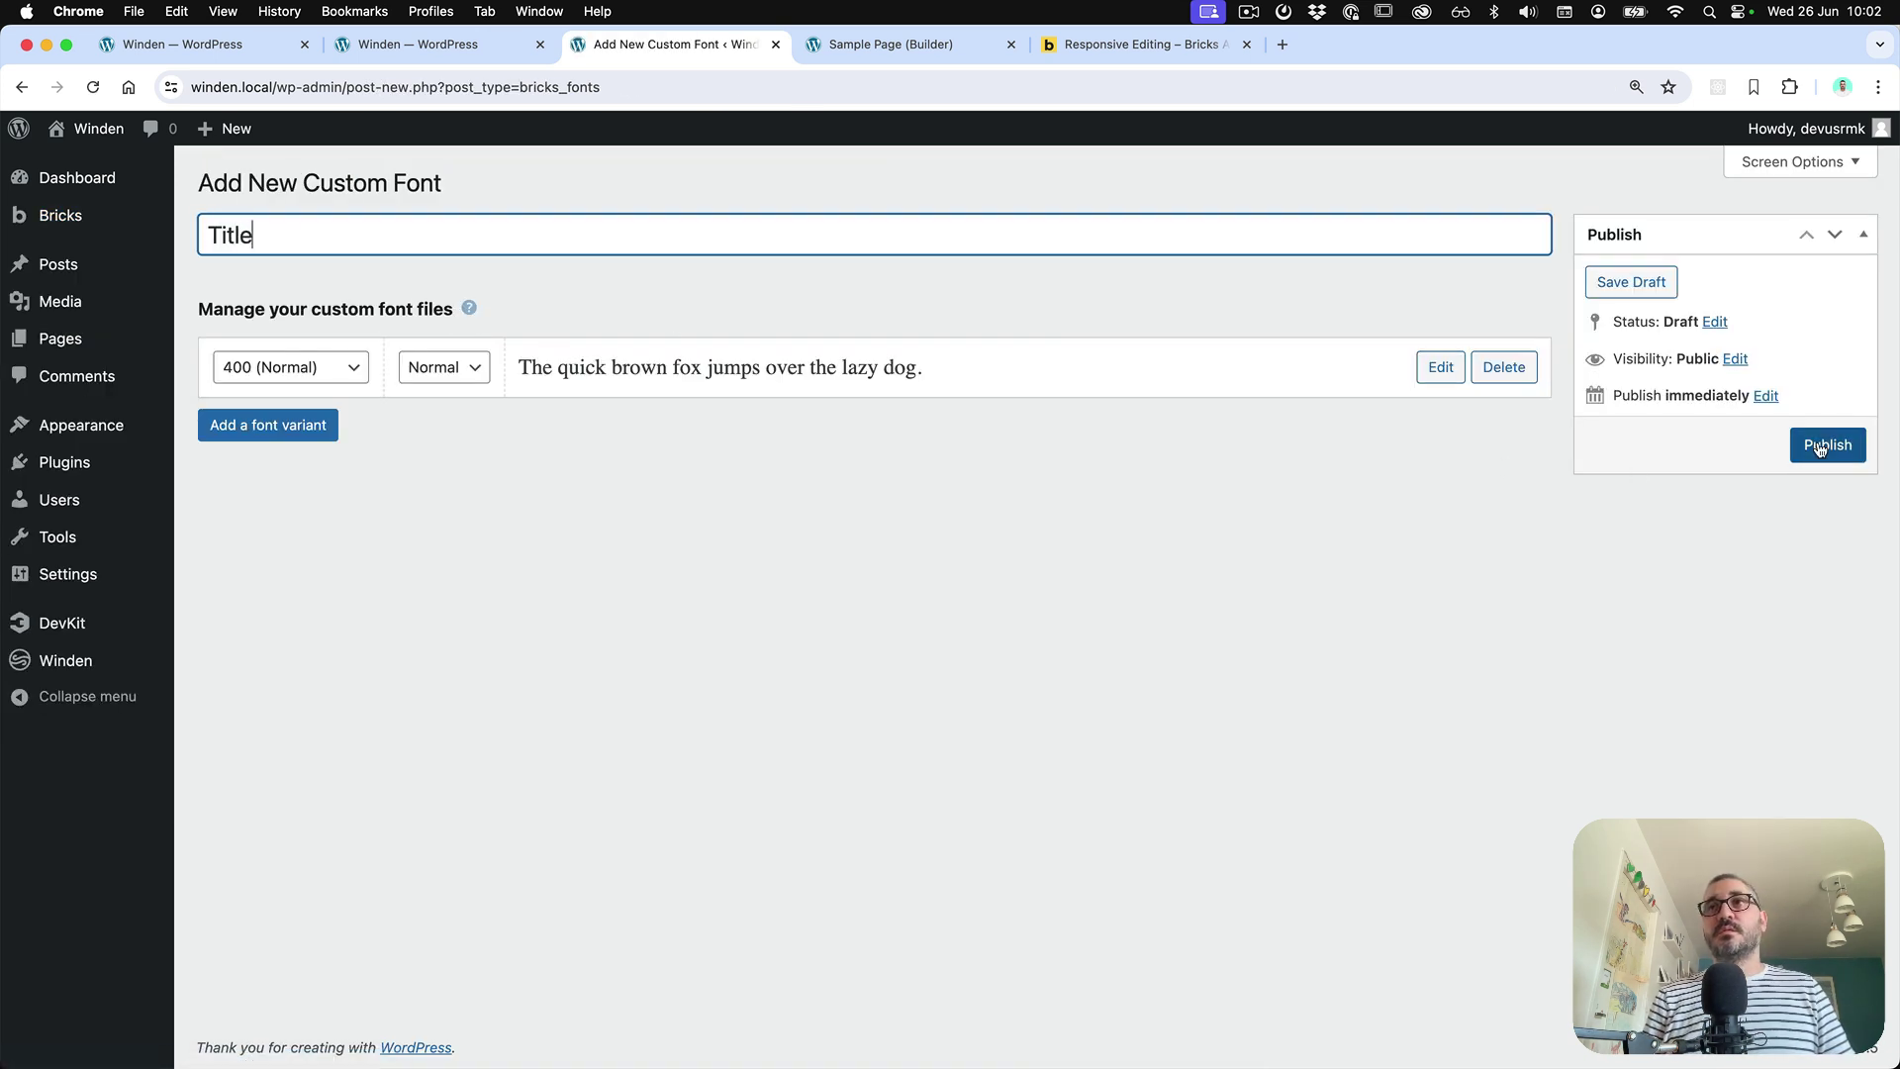
left_click(1820, 446)
Publish a second custom font named Body, then reload the Winden style guide
left_click(431, 185)
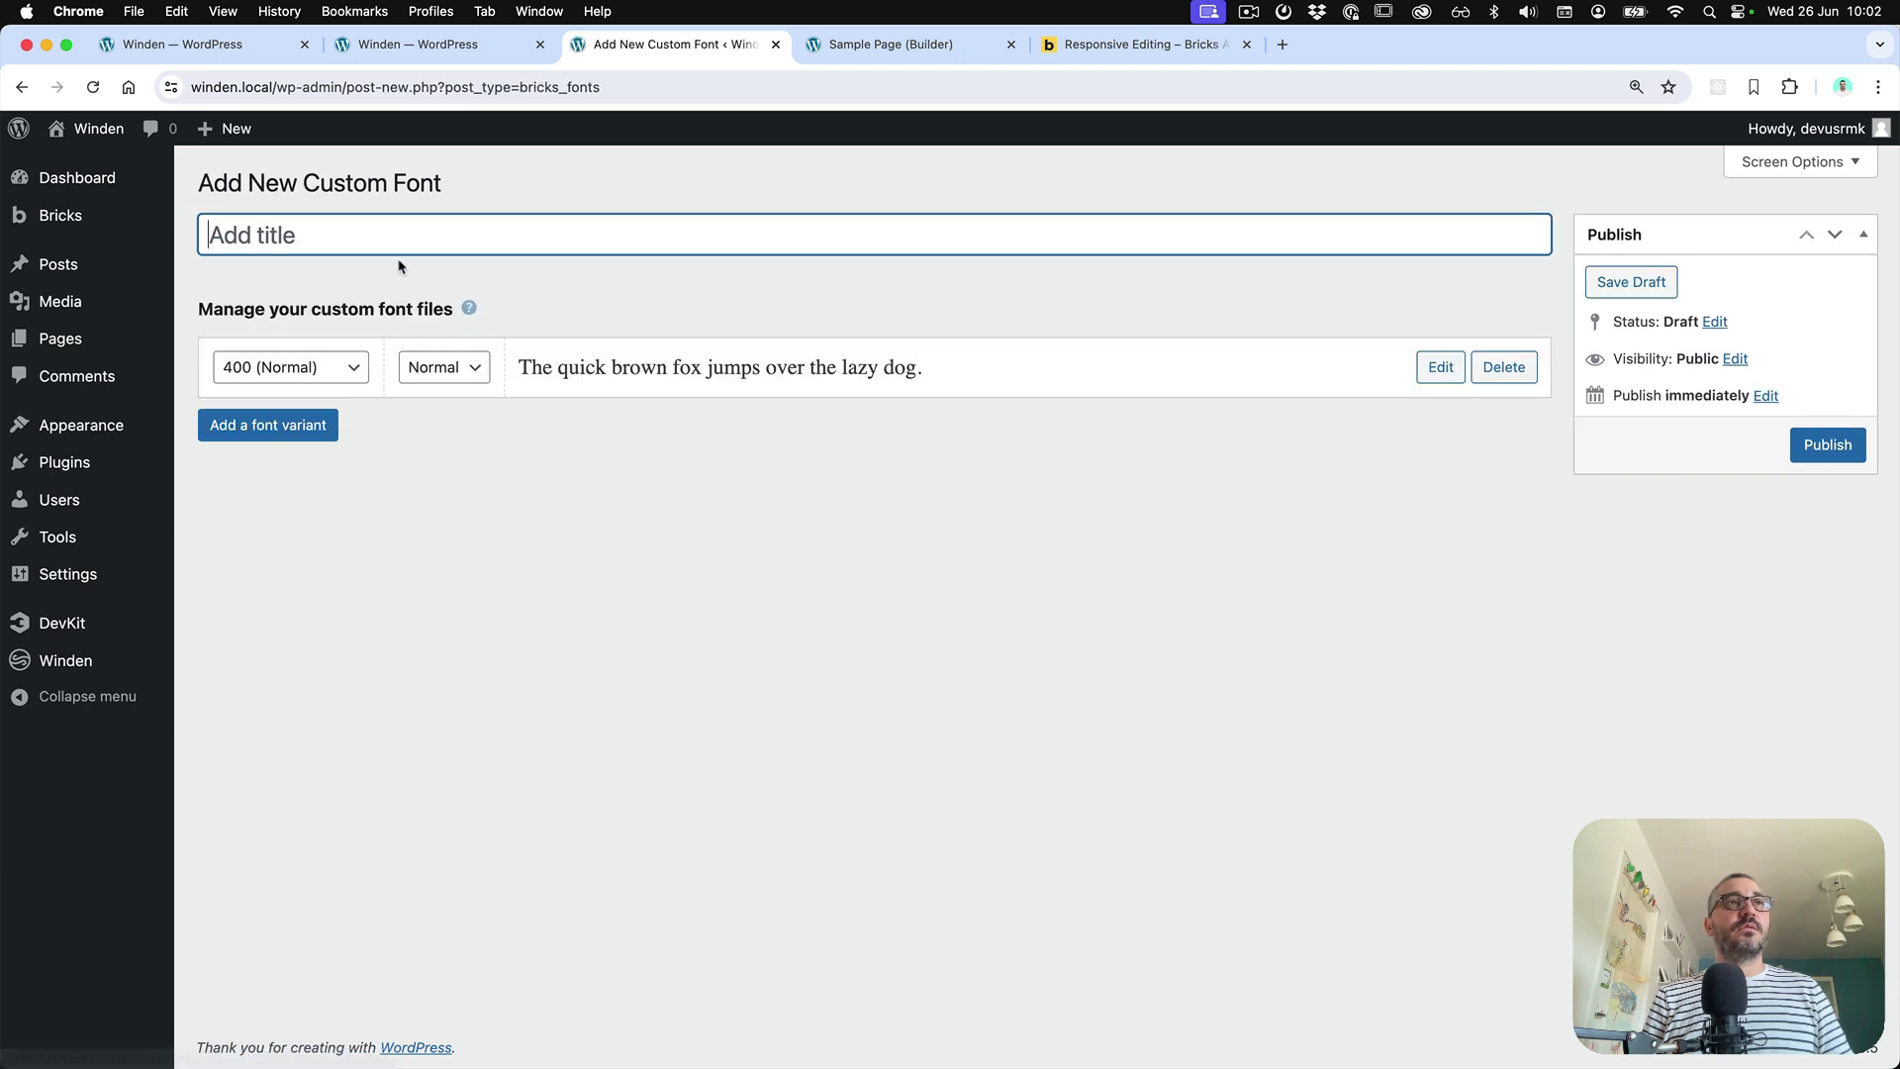
type("Body")
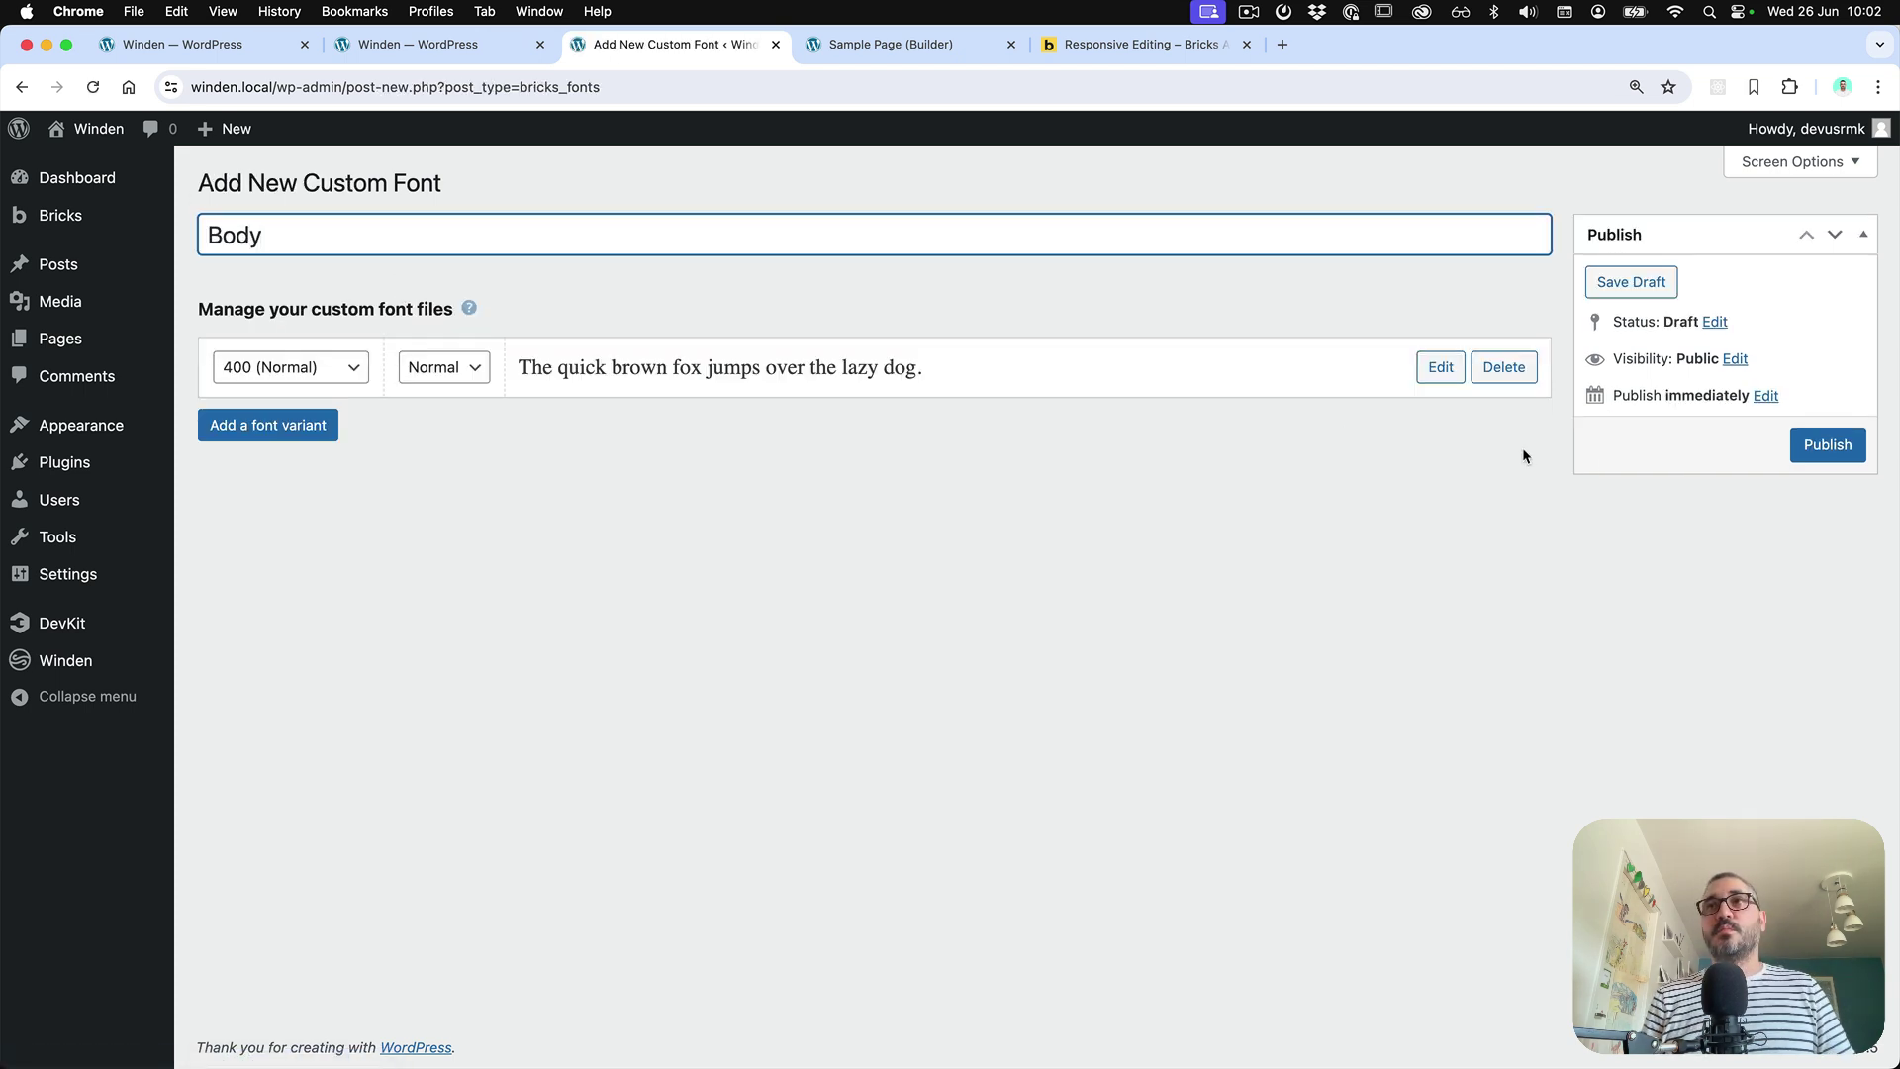
left_click(1820, 446)
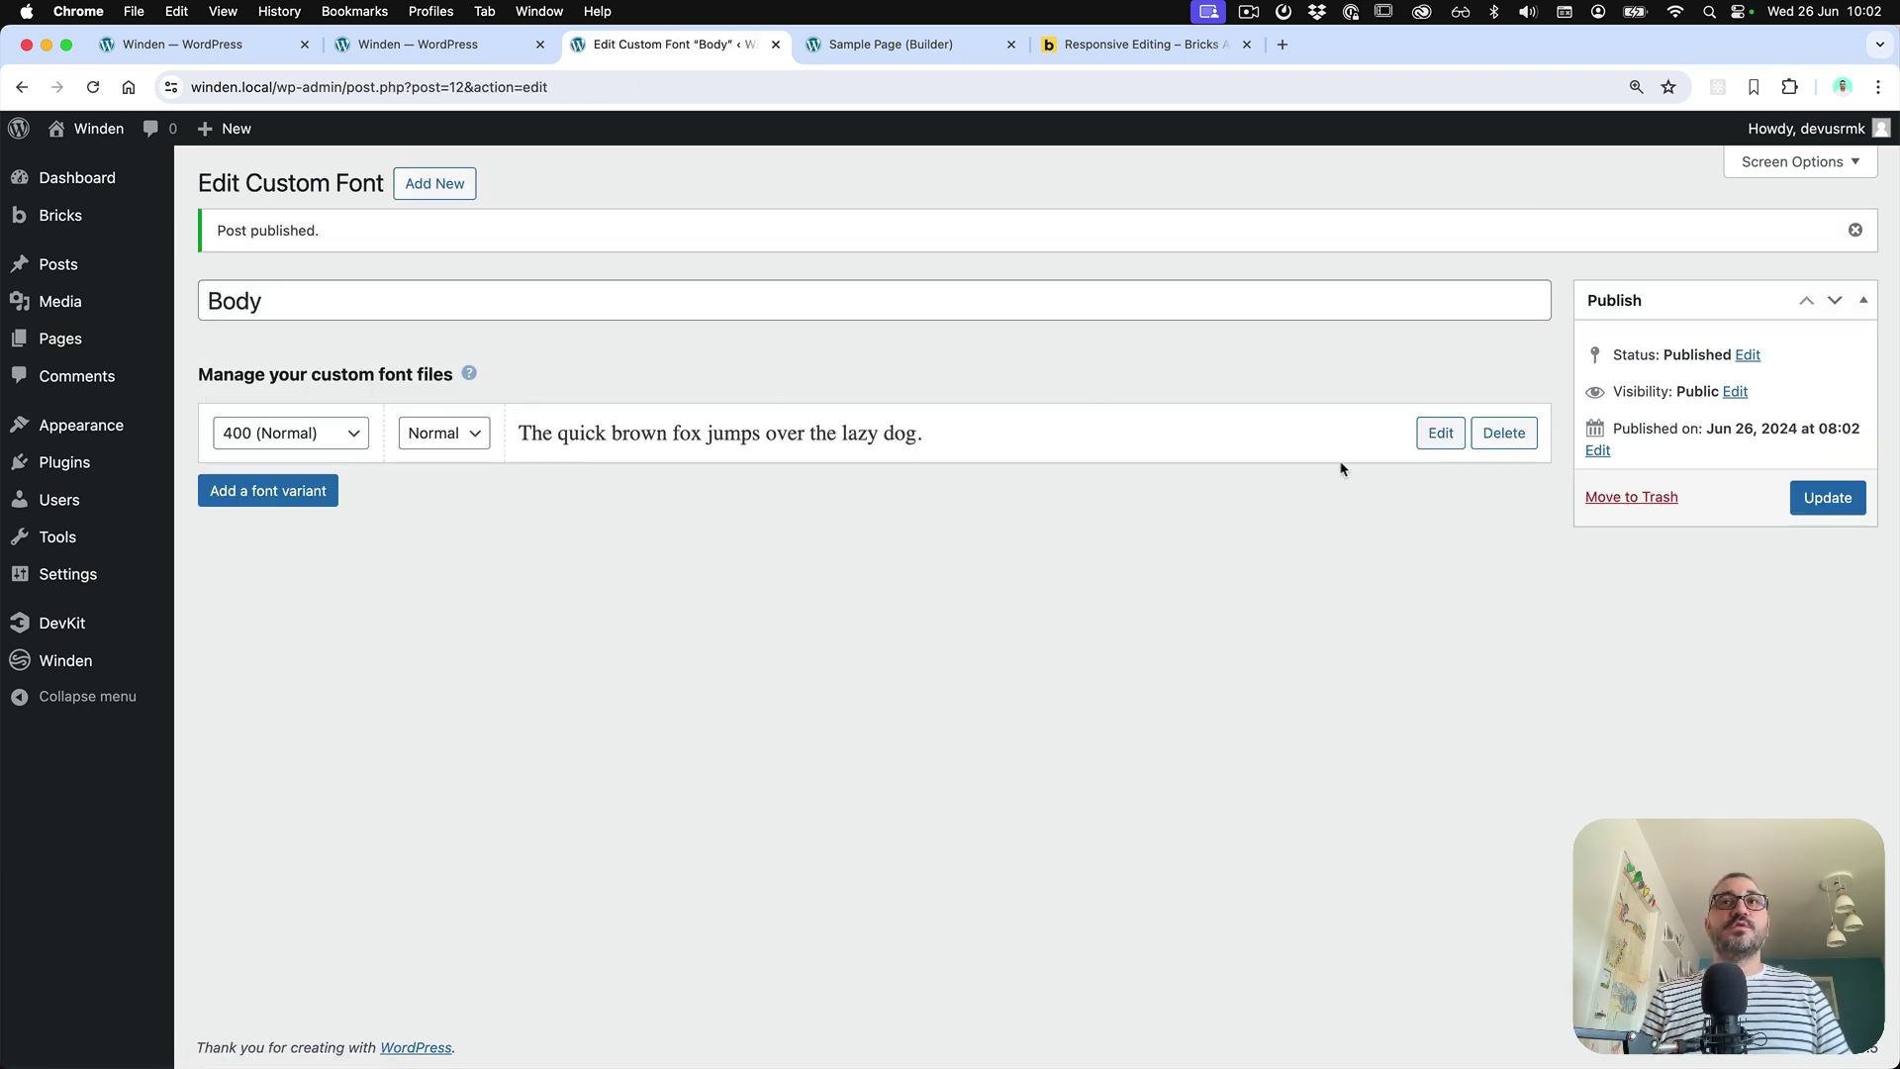
left_click(1433, 435)
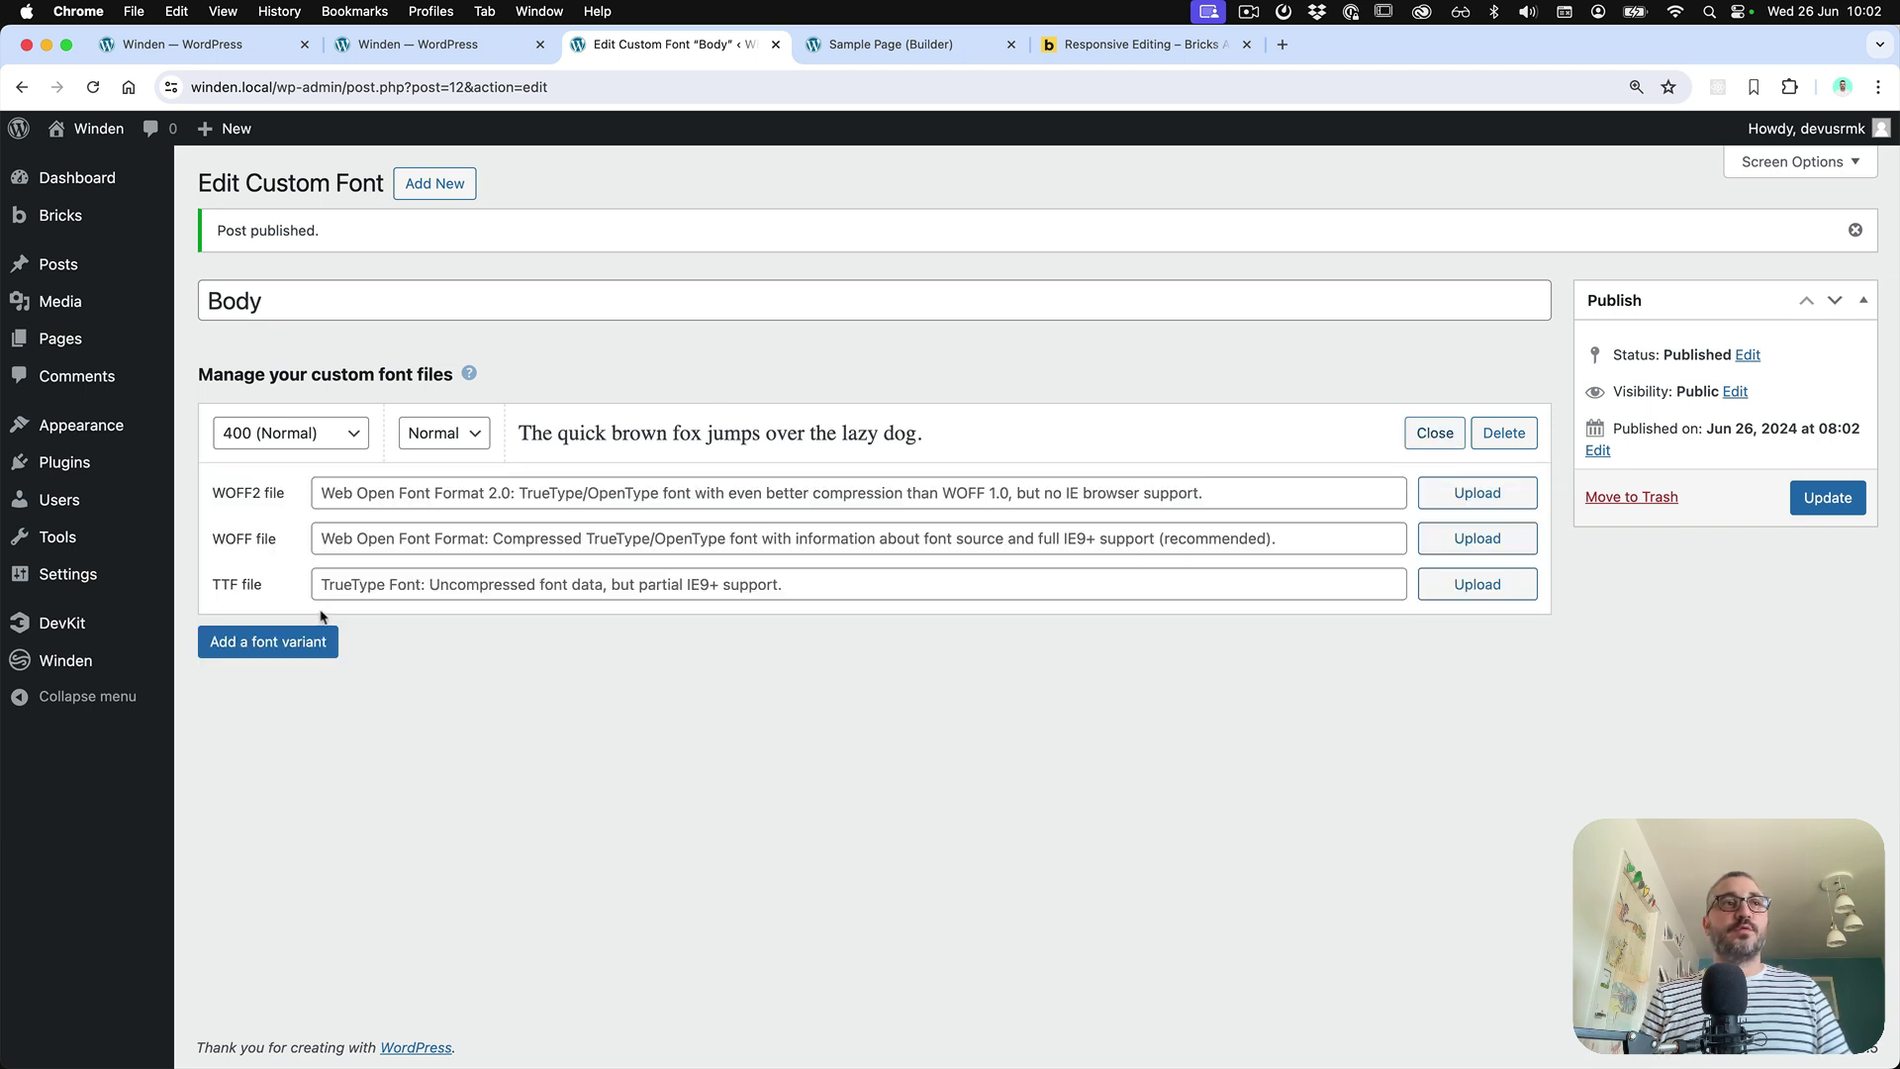
left_click(431, 46)
key("super+r")
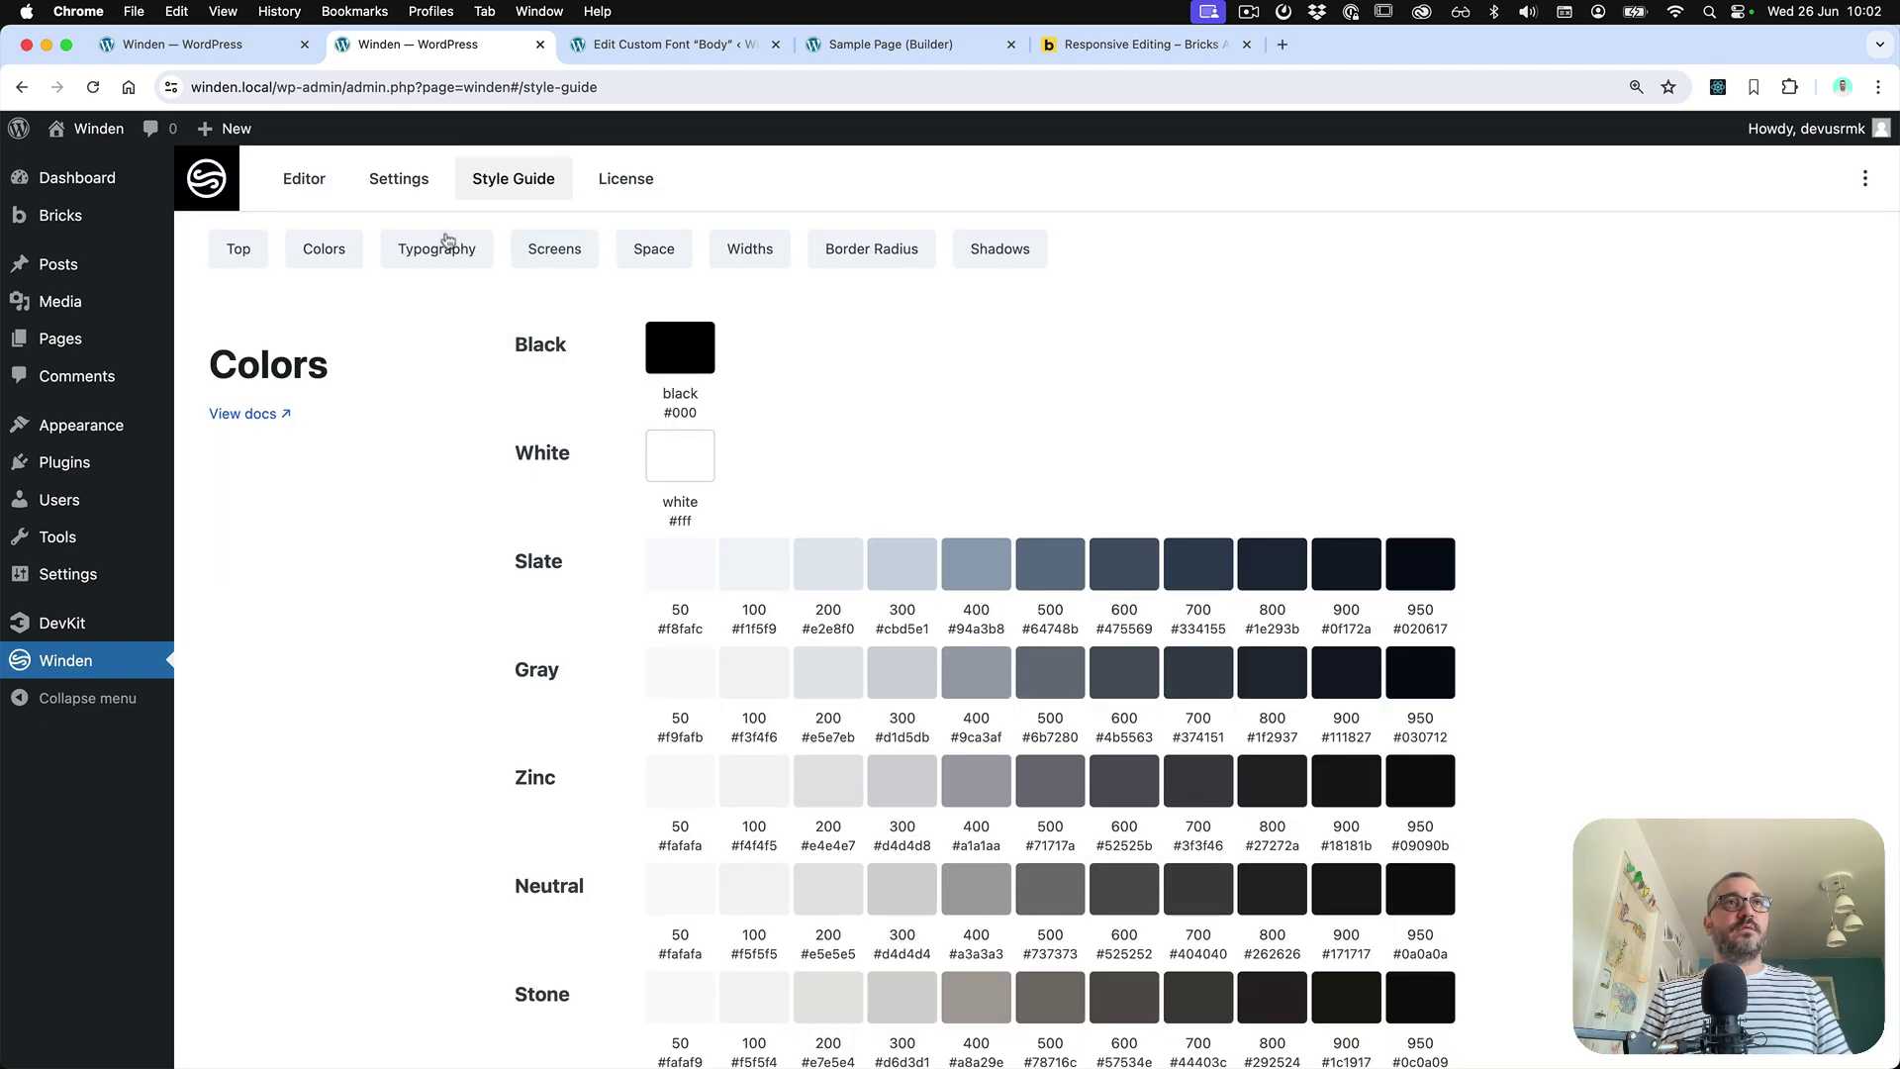
Confirm body and title fonts in Typography, then enable Bricks Screens sync and update
left_click(441, 247)
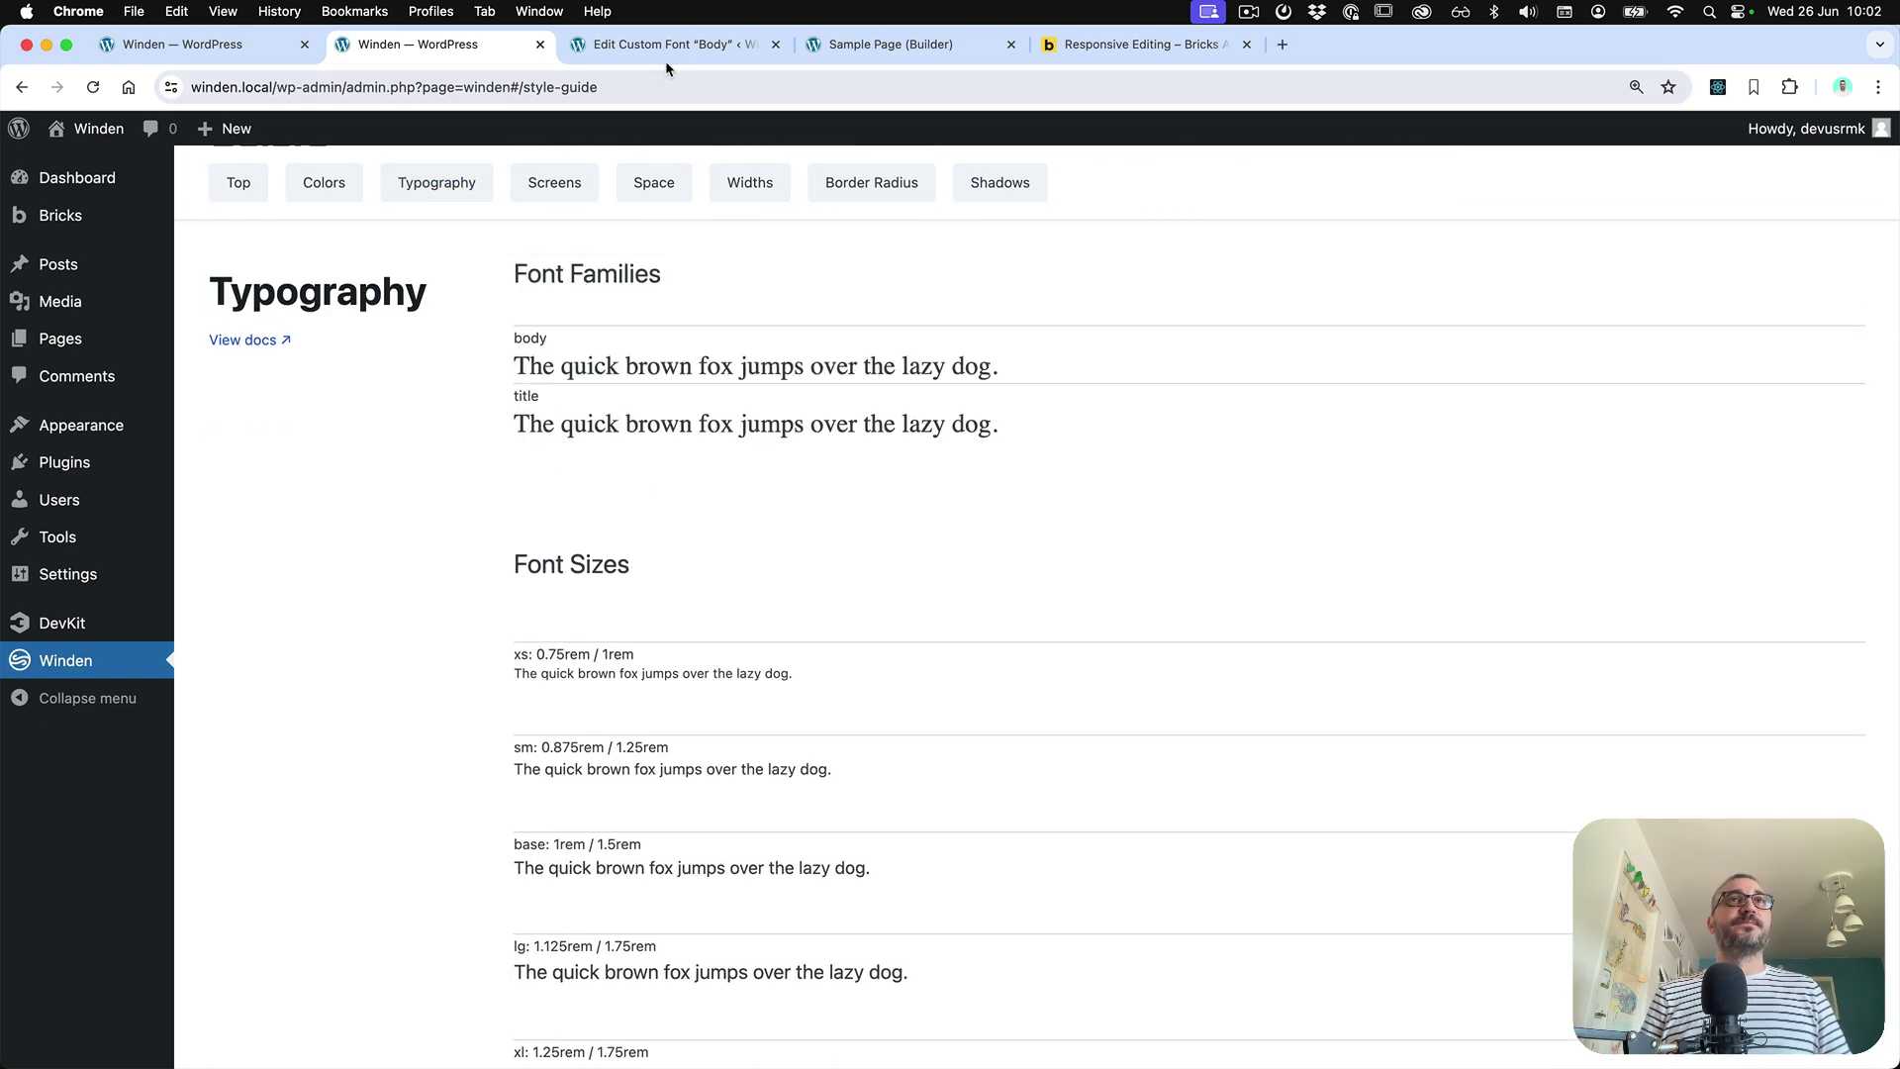
left_click(153, 45)
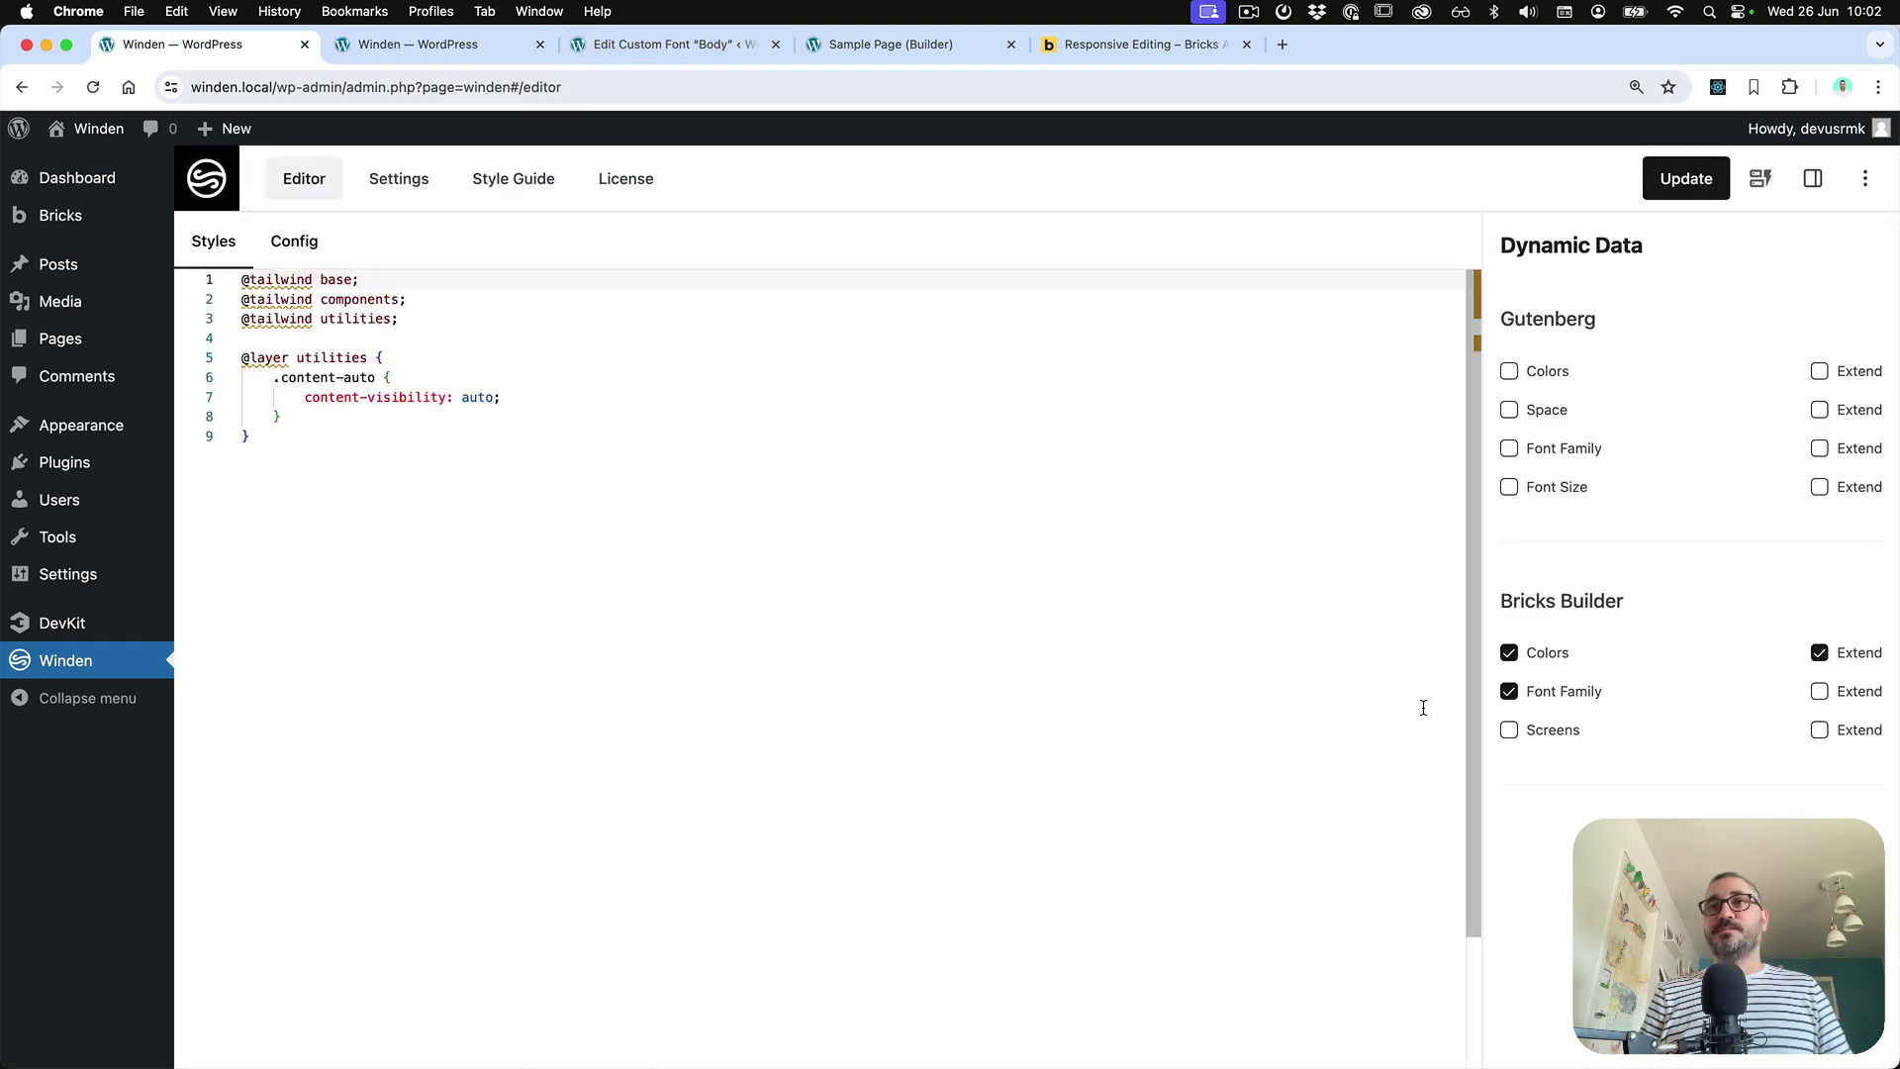
left_click(1510, 732)
left_click(1689, 181)
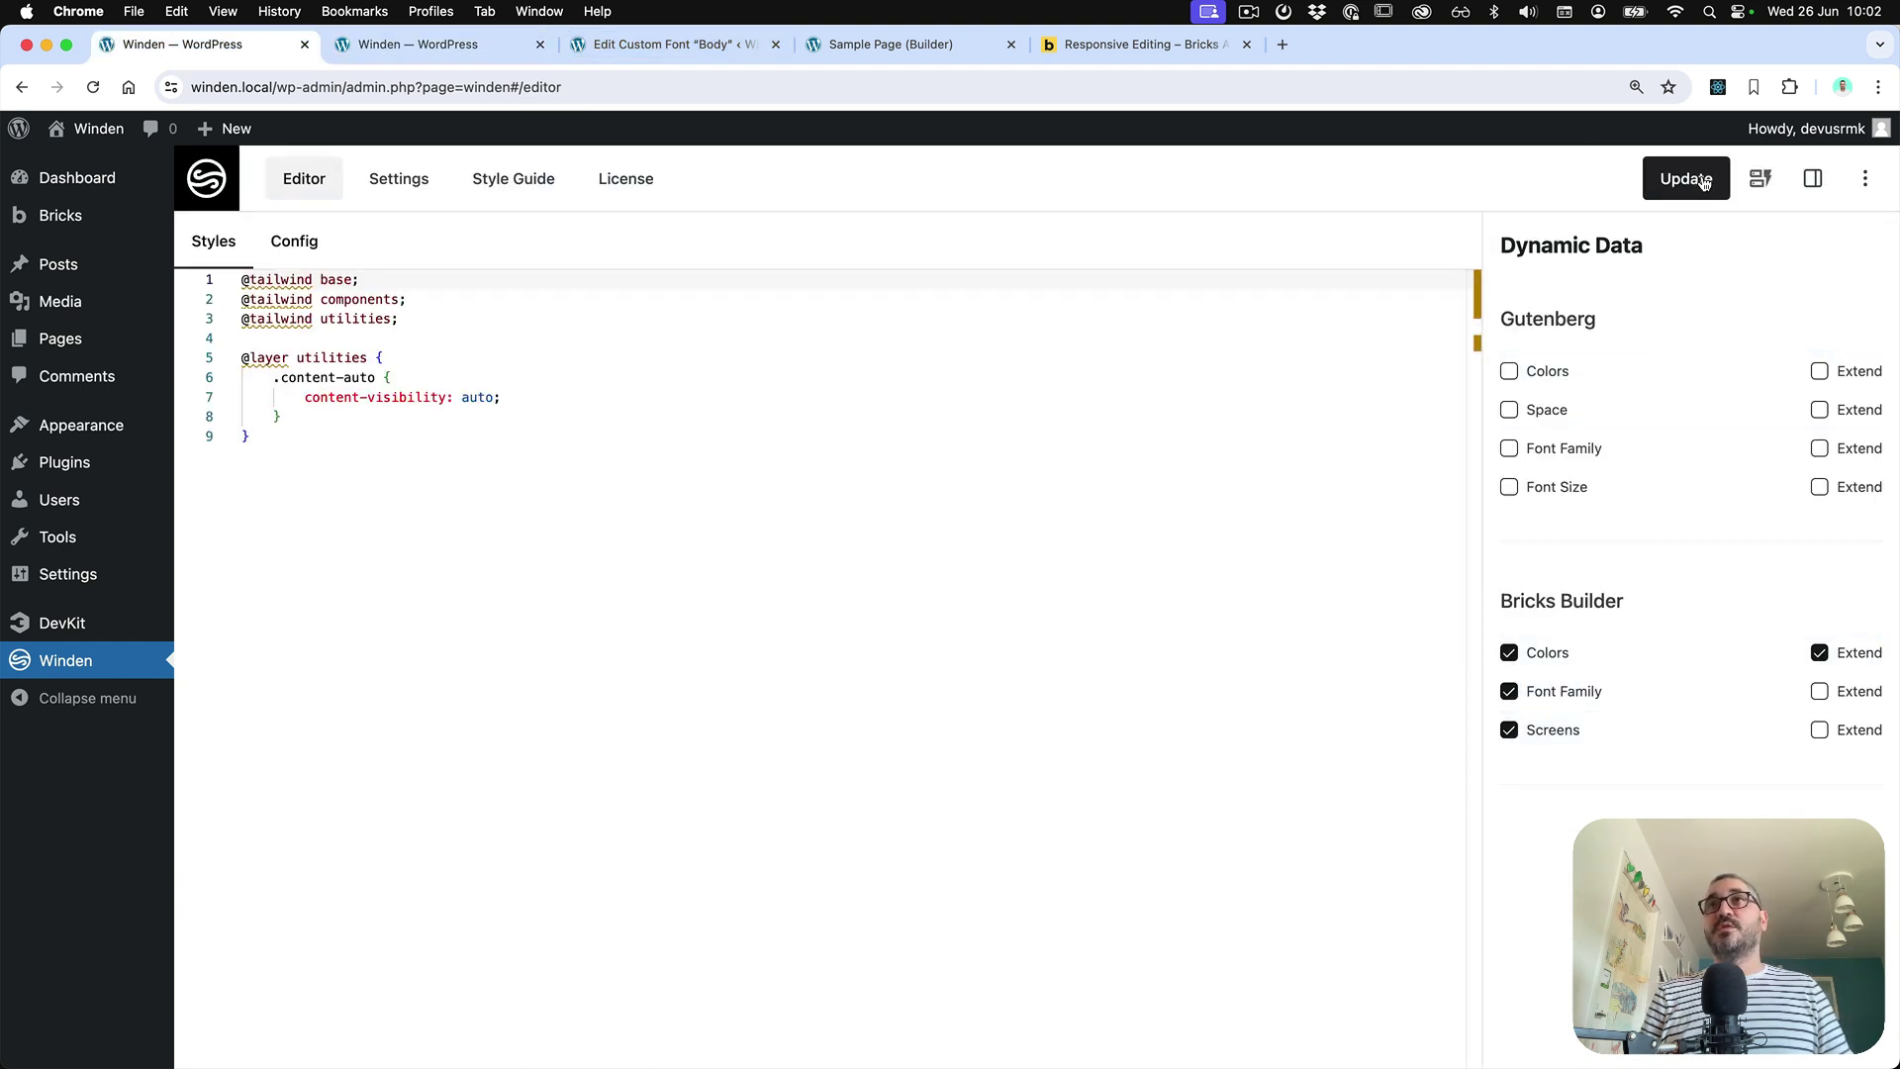
View the style guide's Screens section beside the Responsive Editing article
left_click(436, 51)
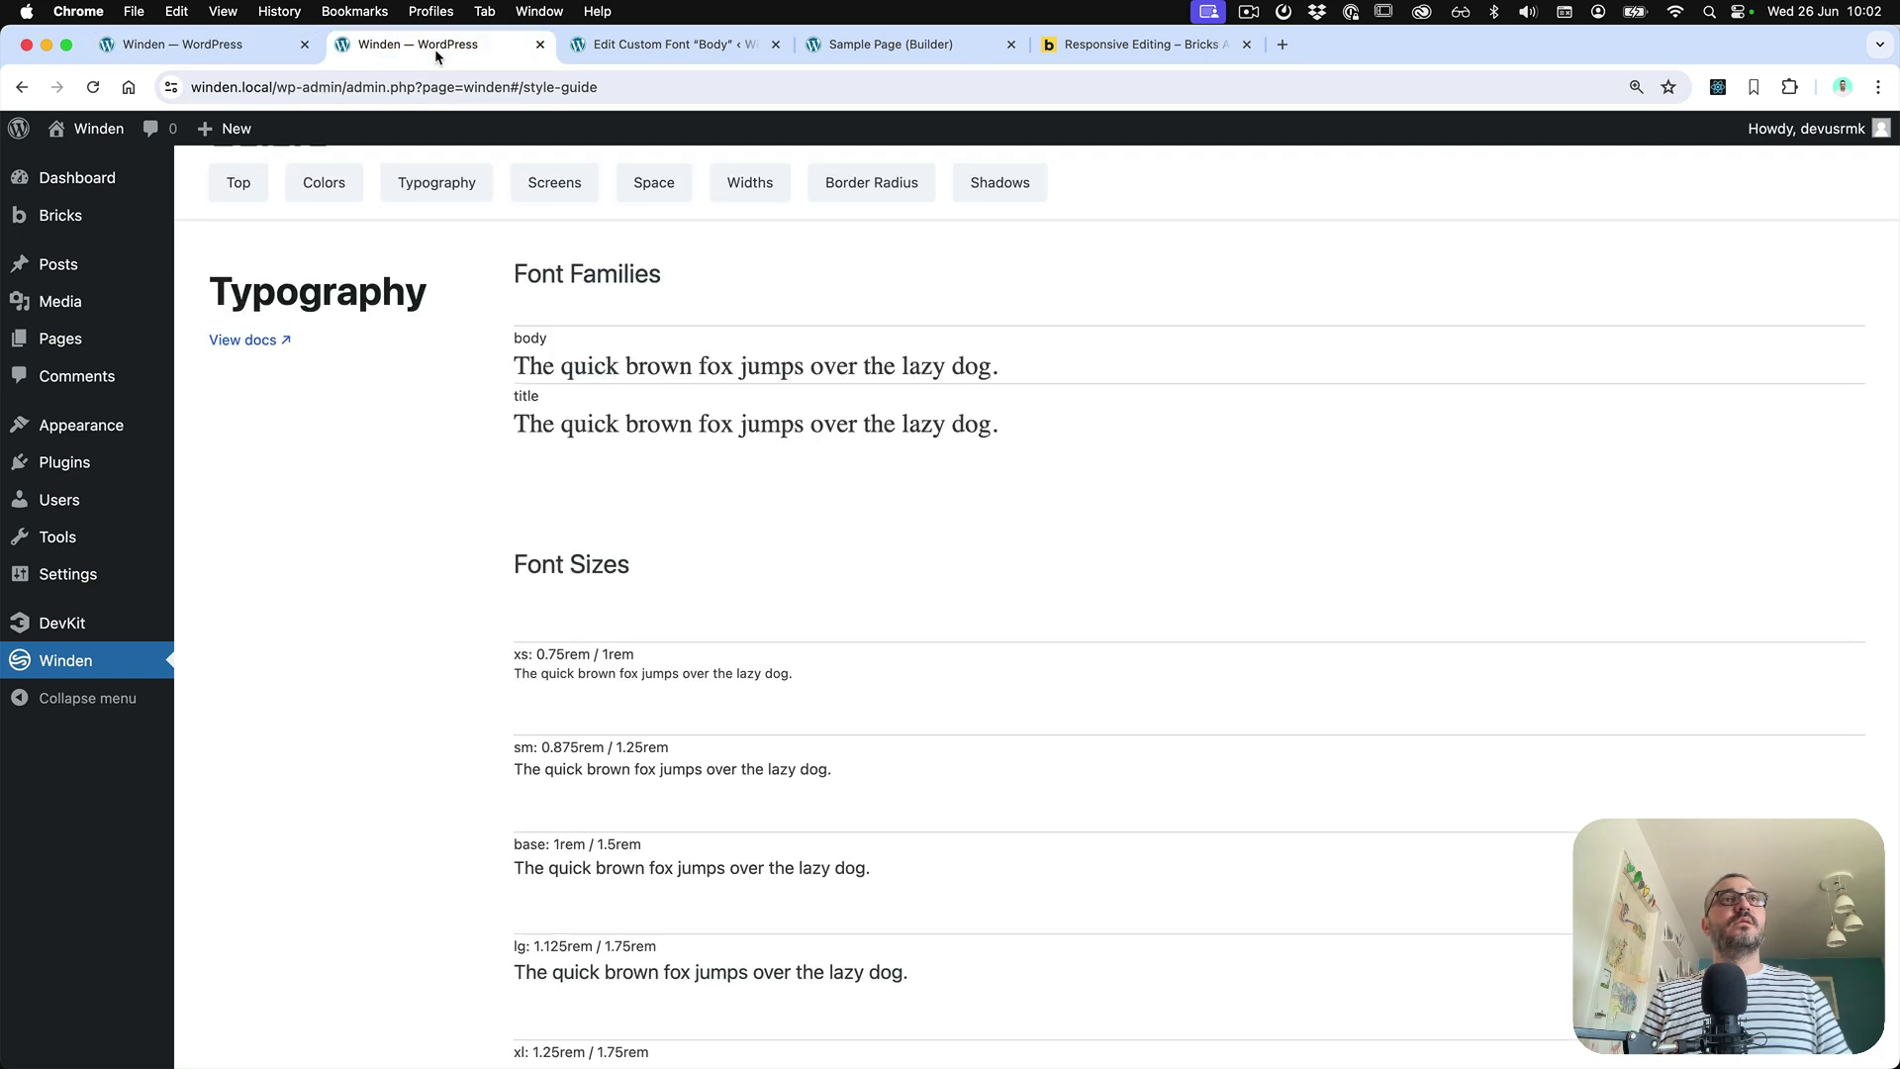
scroll(547, 208, "up", 10)
left_click(544, 246)
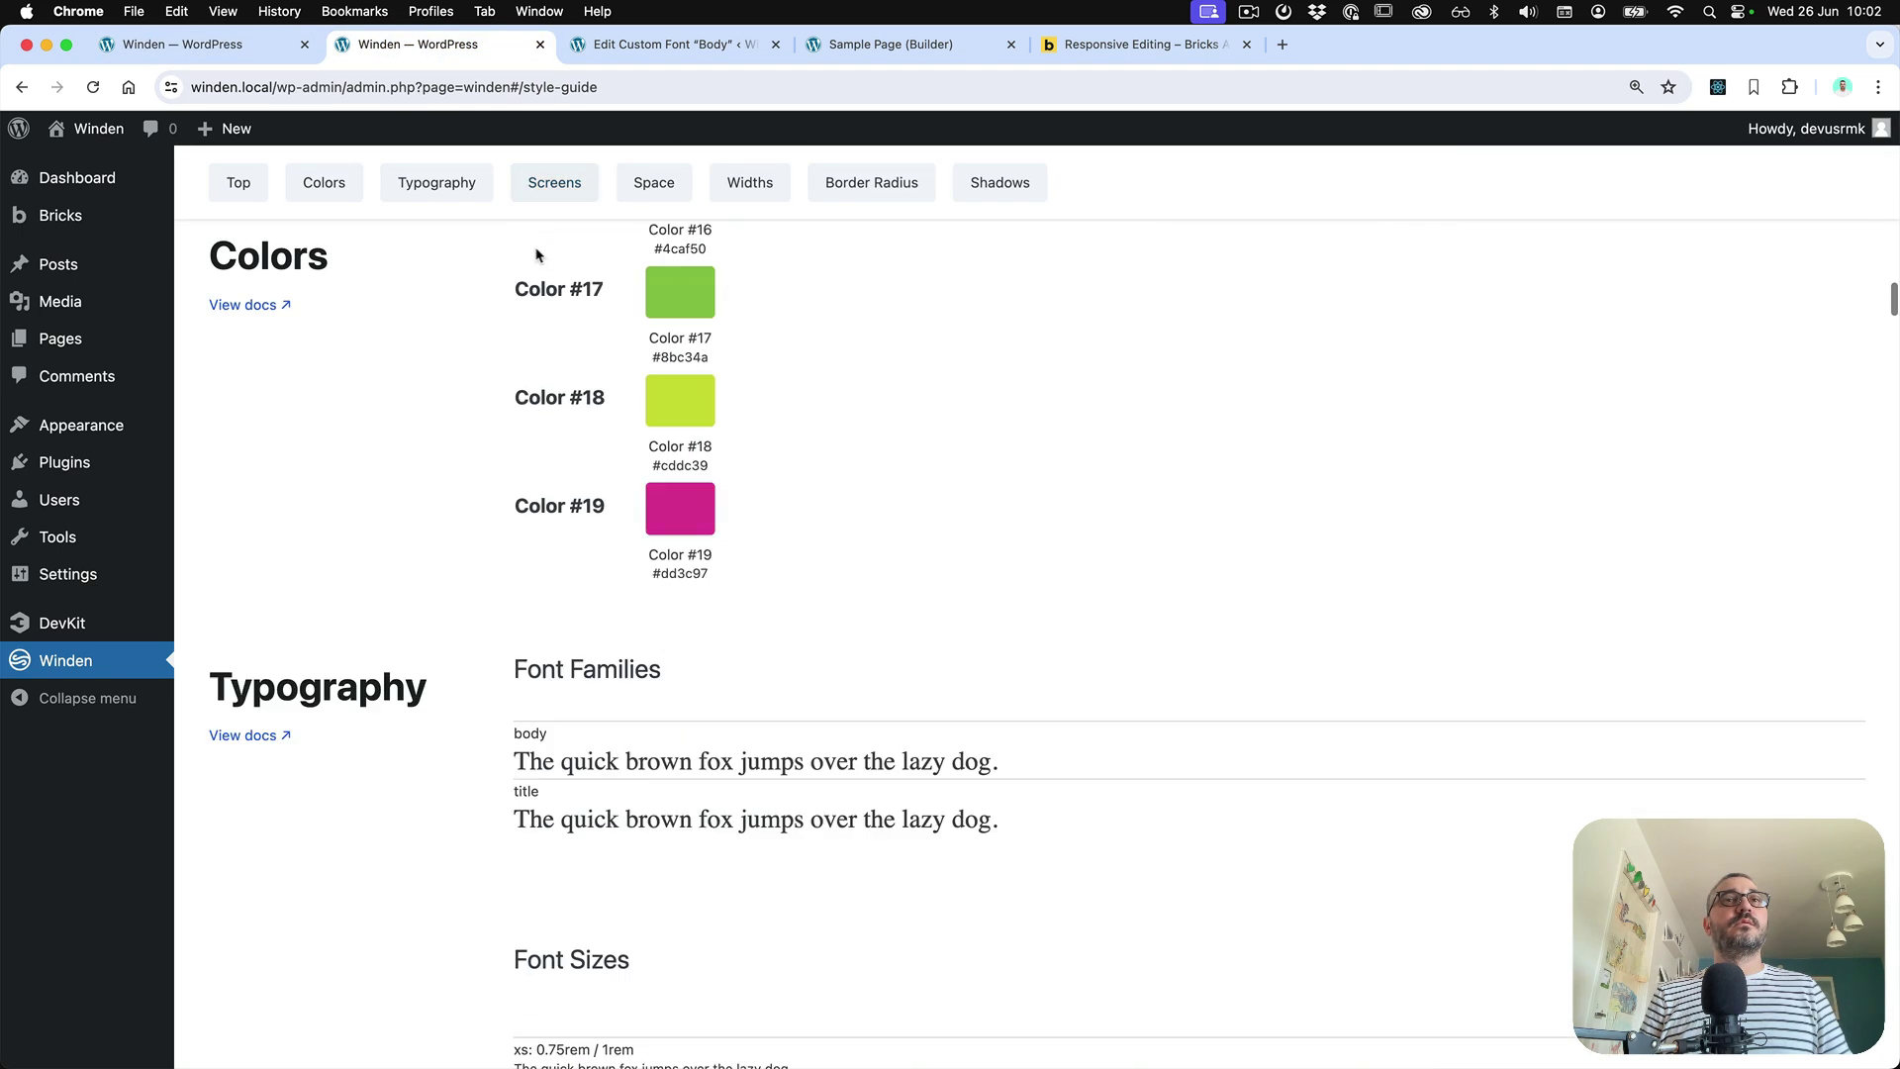
scroll(587, 416, "up", 3)
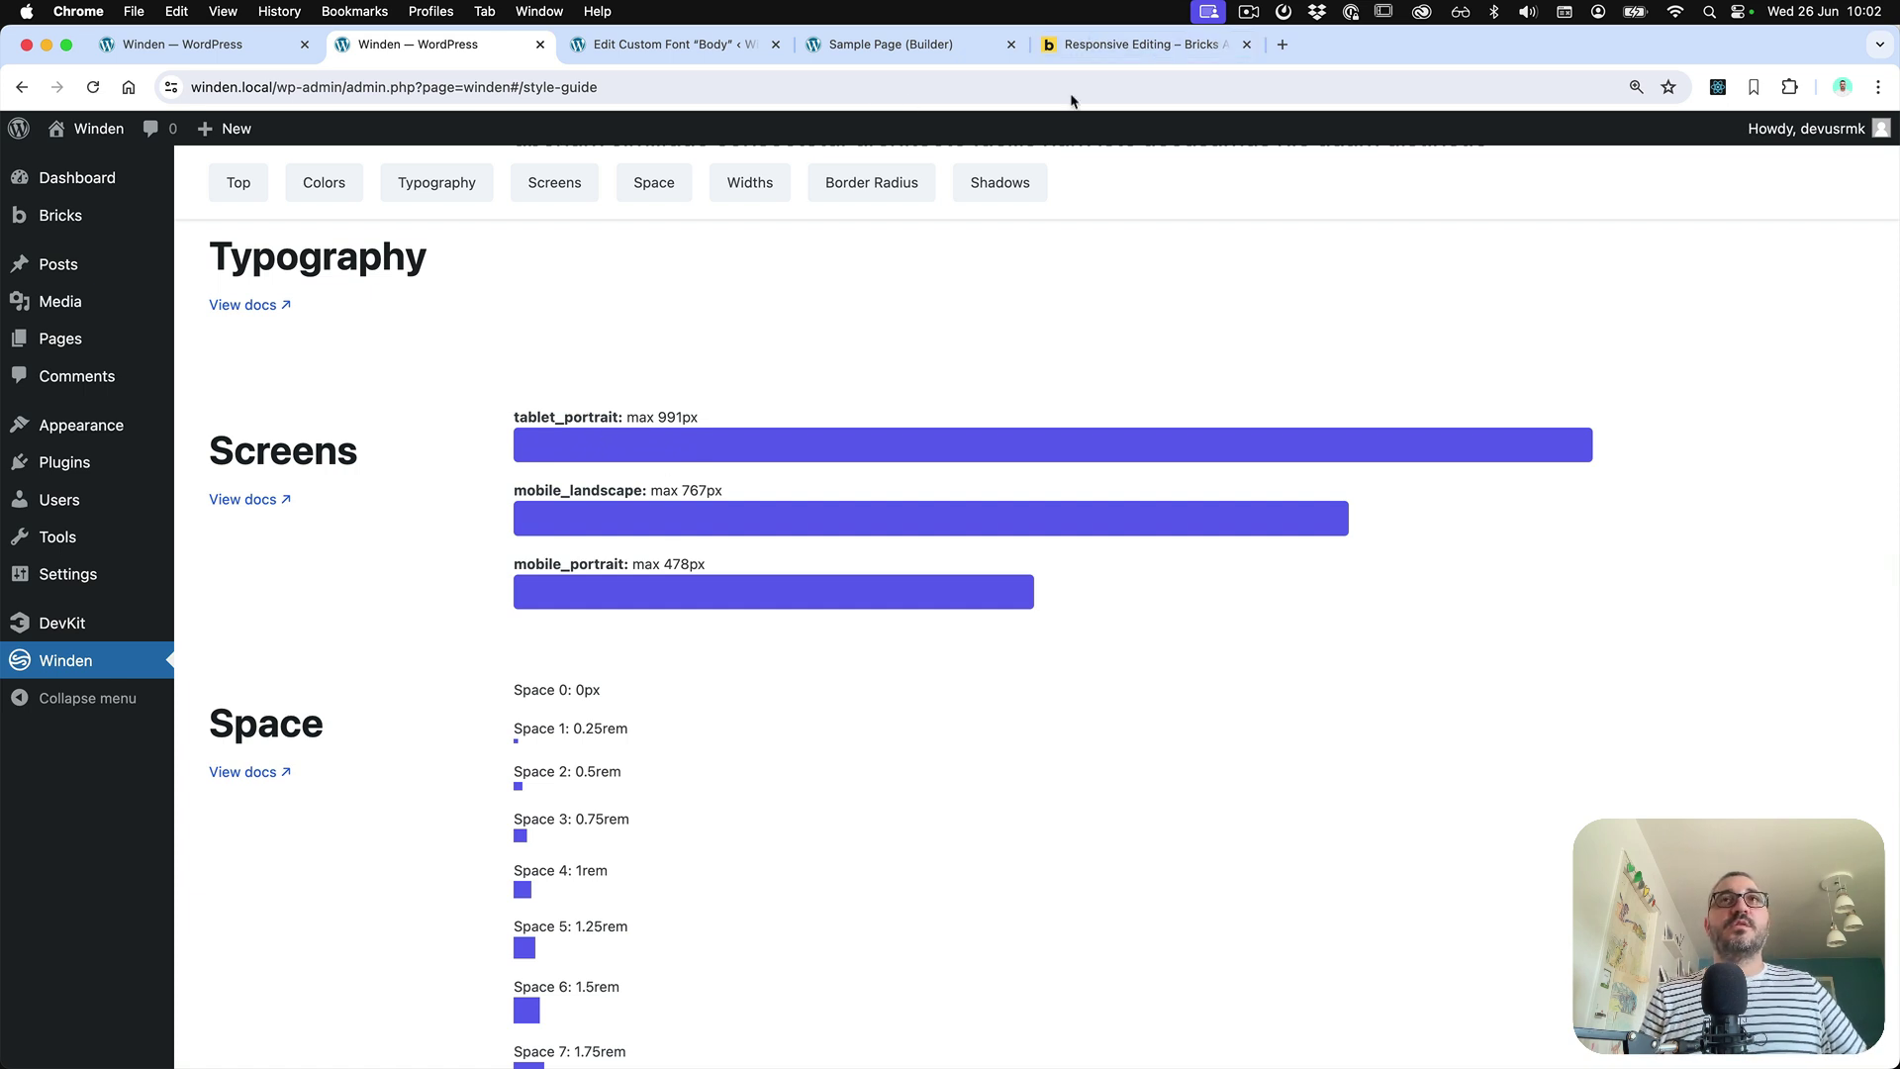
left_click_drag(1092, 50, 1092, 138)
Move the Responsive Editing article aside and restore the full-width Screens section
key("ctrl+alt+Right")
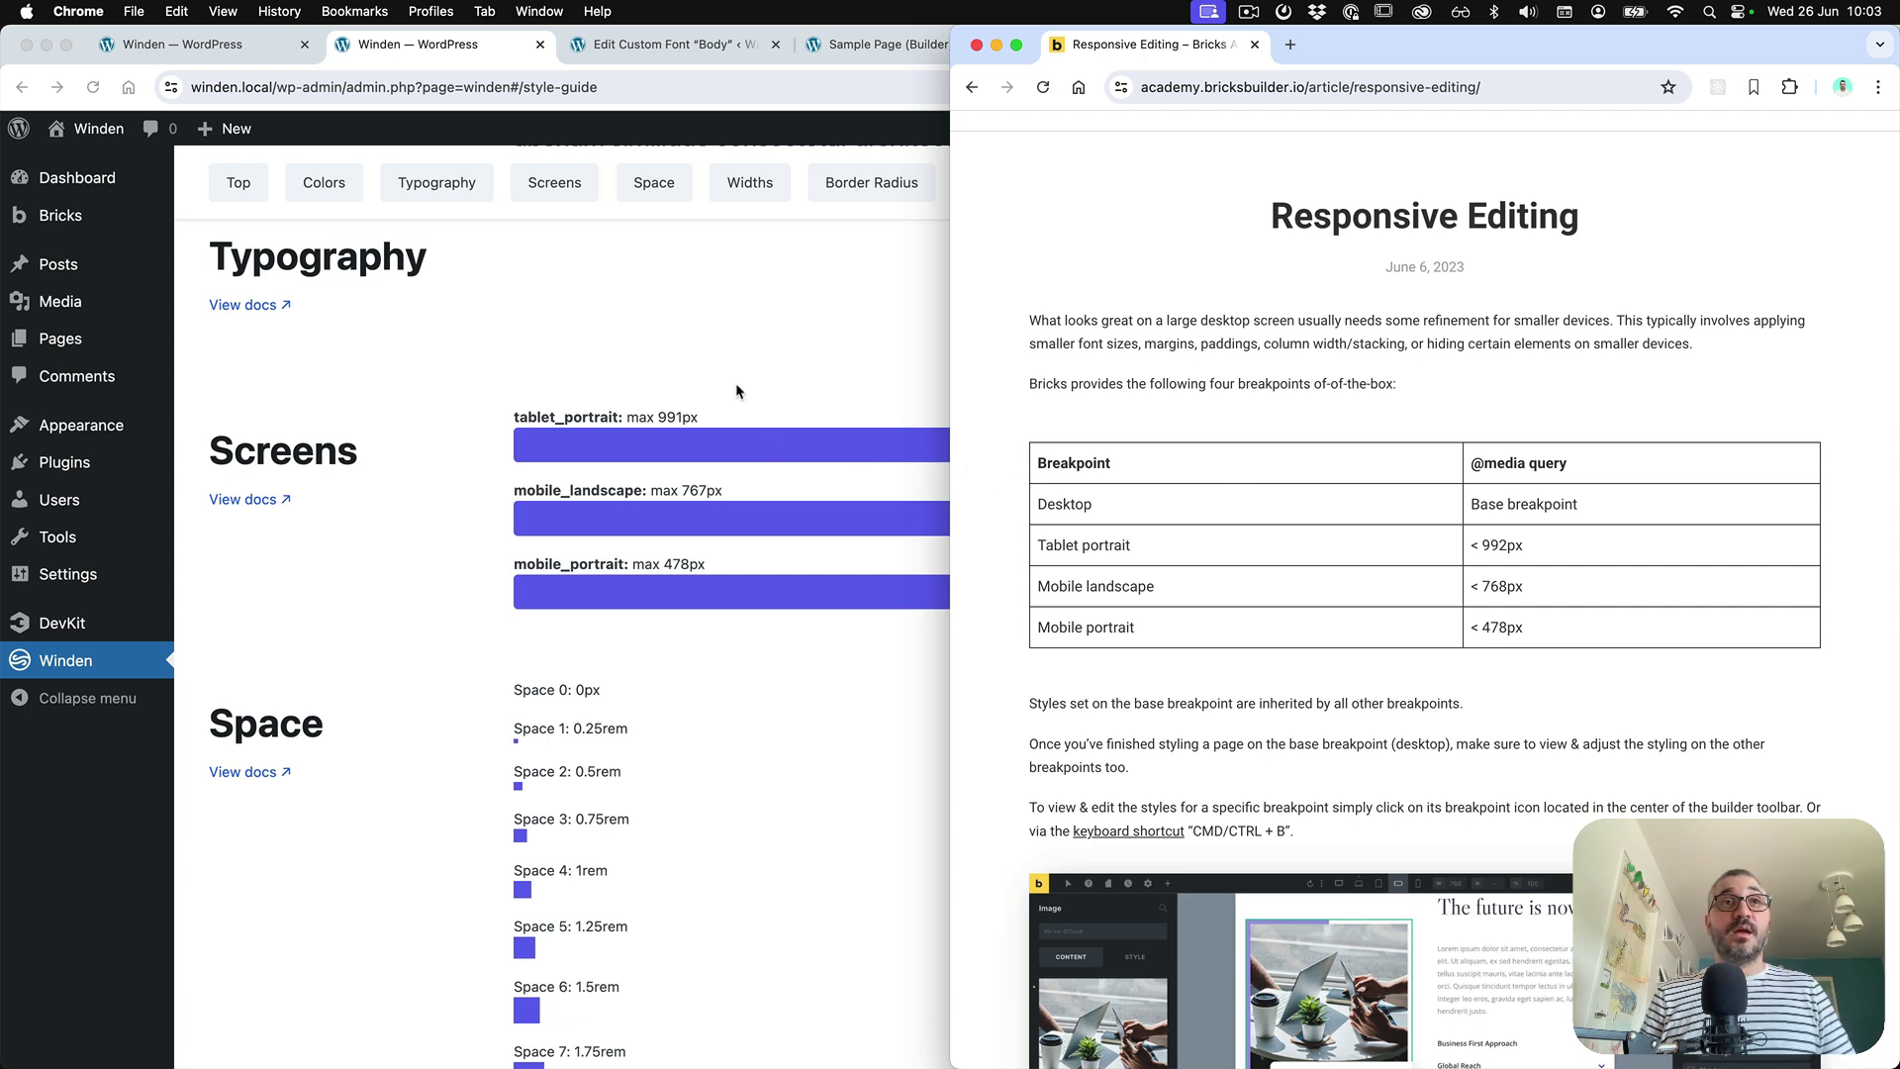
scroll(1232, 352, "up", 1)
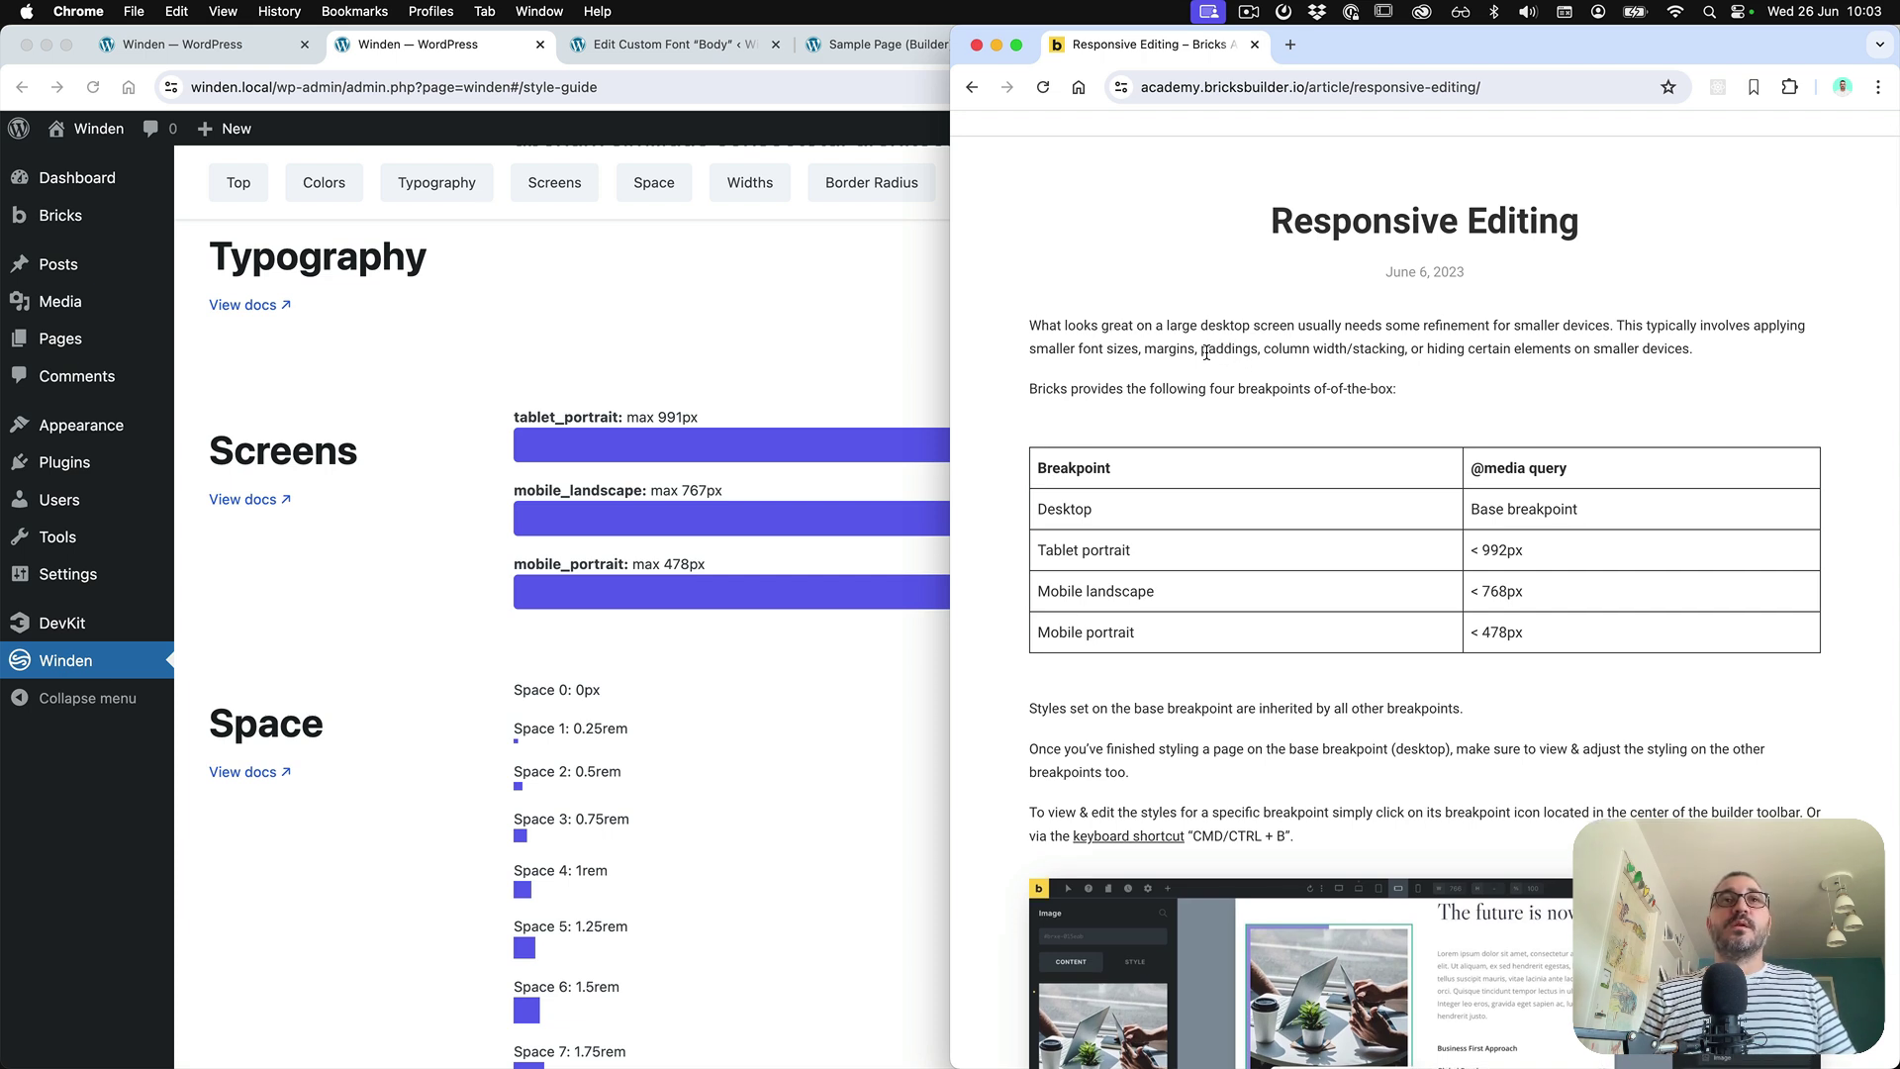
left_click(774, 359)
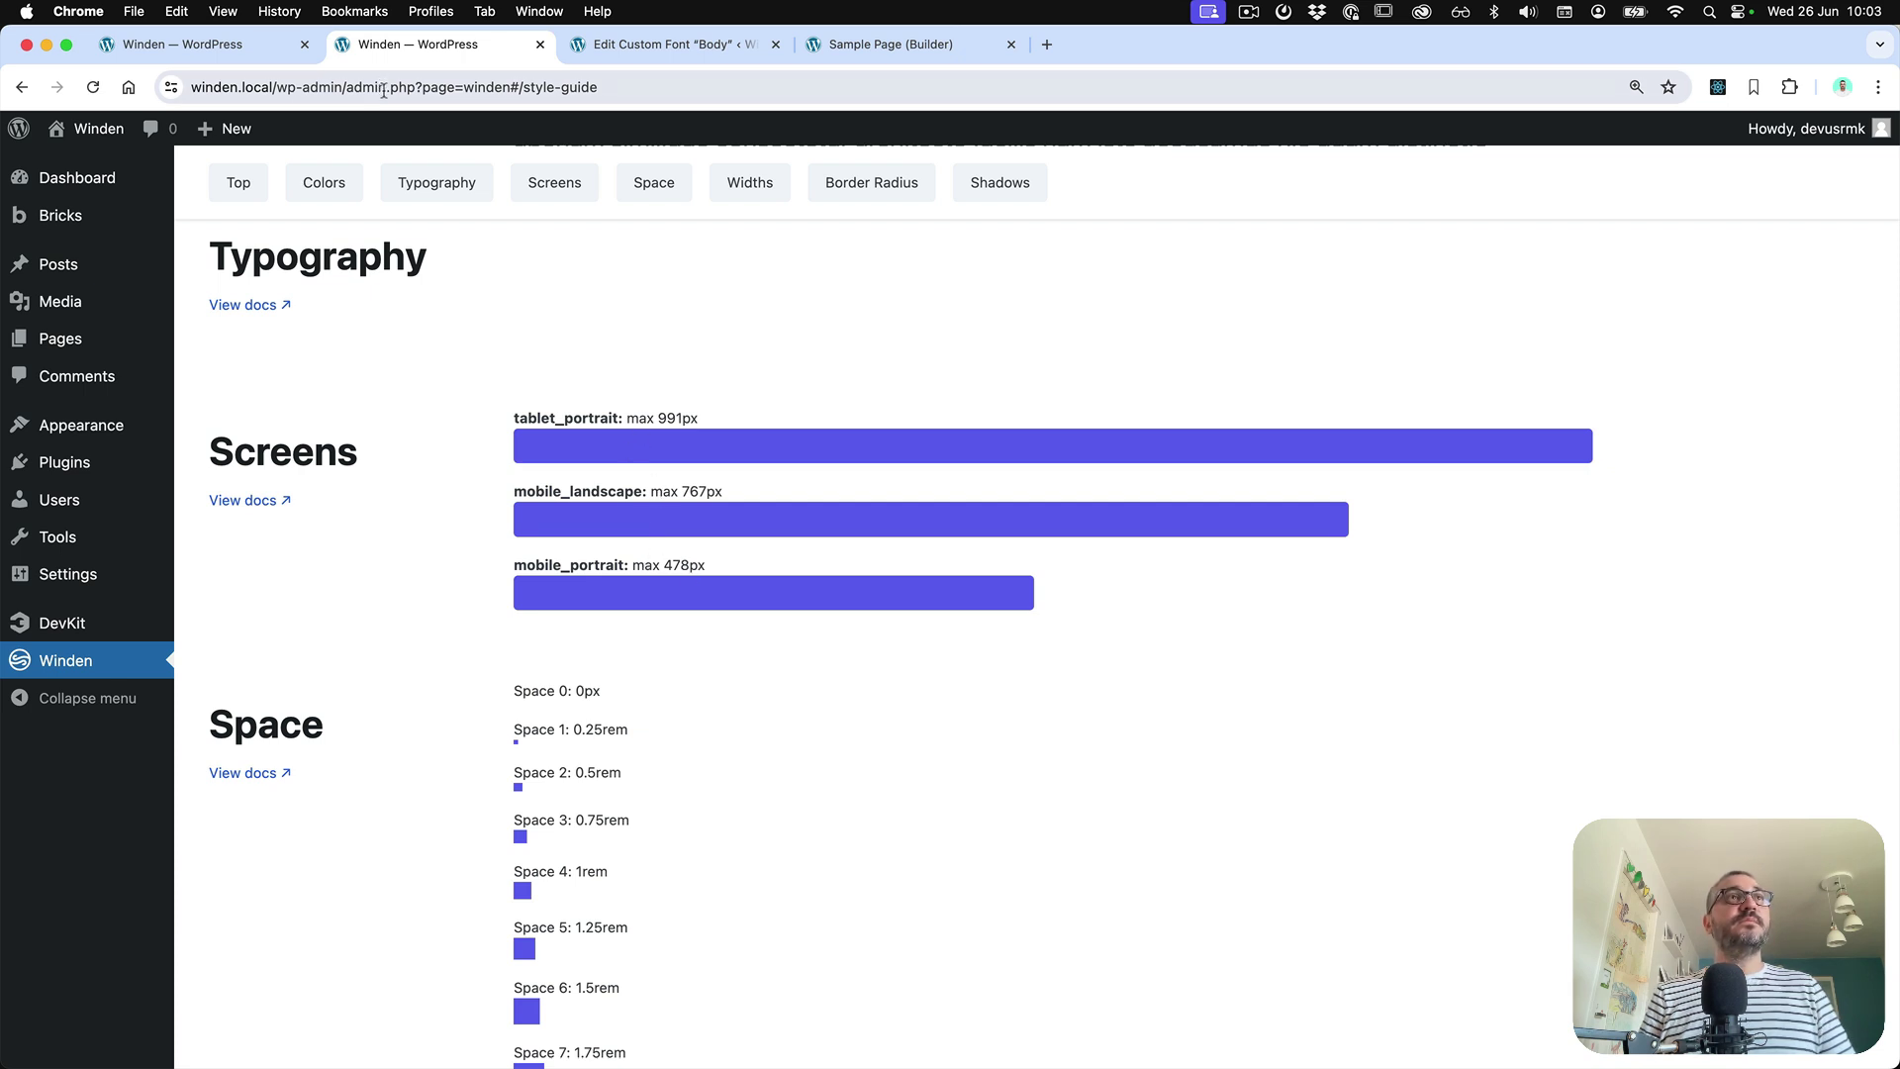
Switch on Custom breakpoints in Bricks Settings and save the settings
left_click(657, 51)
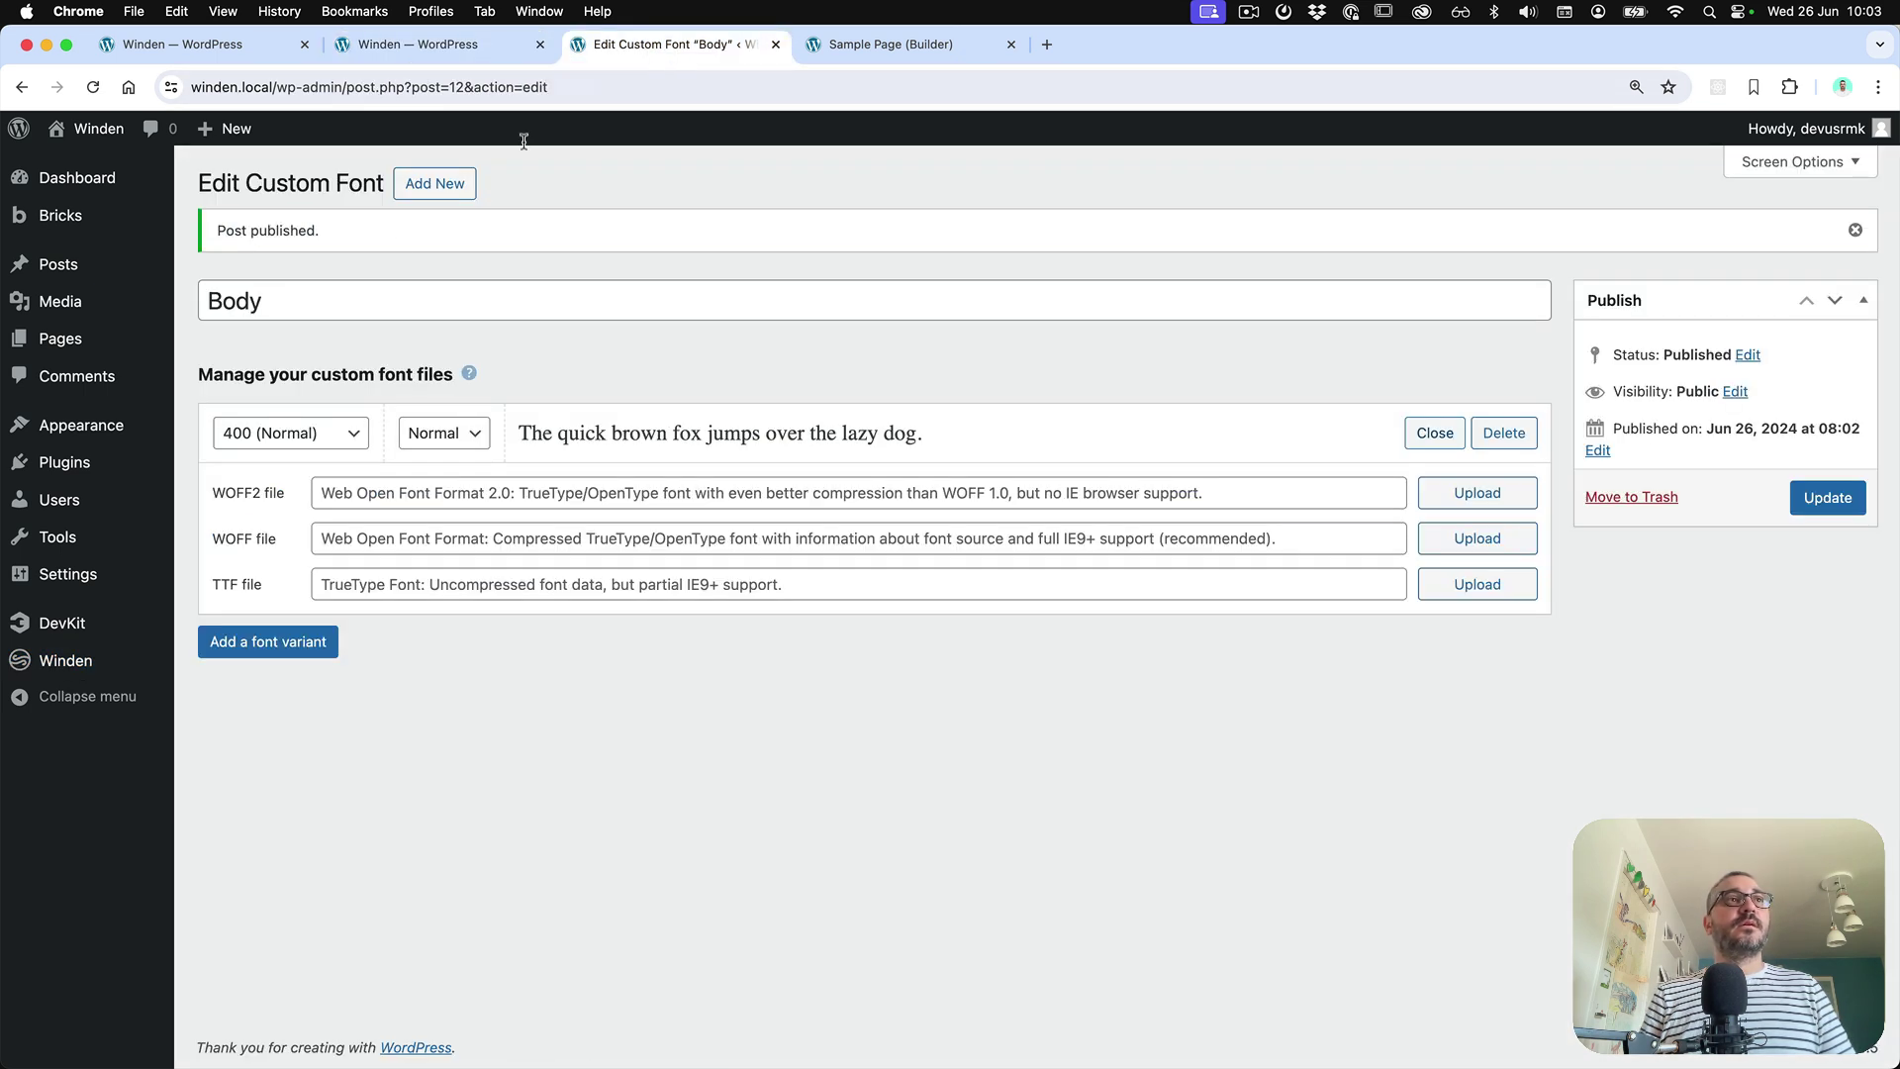
mouse_move(60, 215)
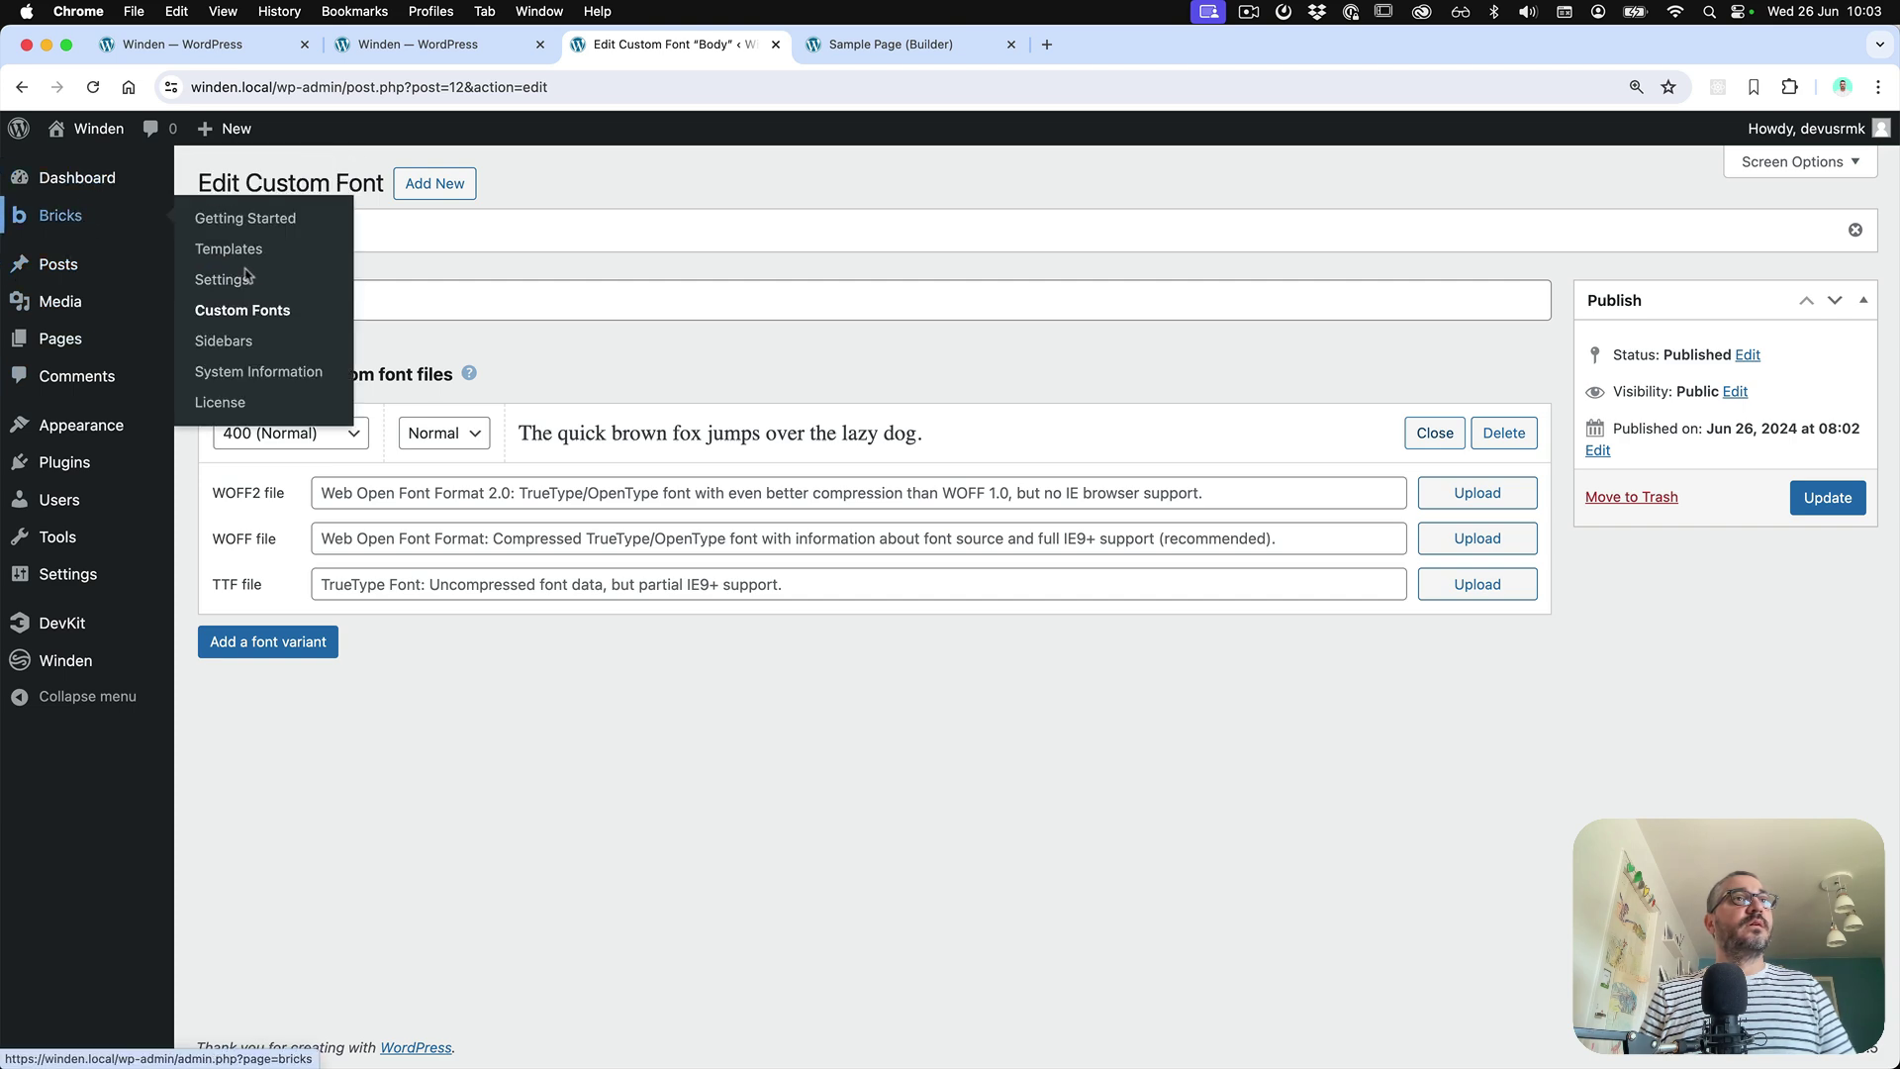
left_click(224, 283)
scroll(594, 427, "down", 10)
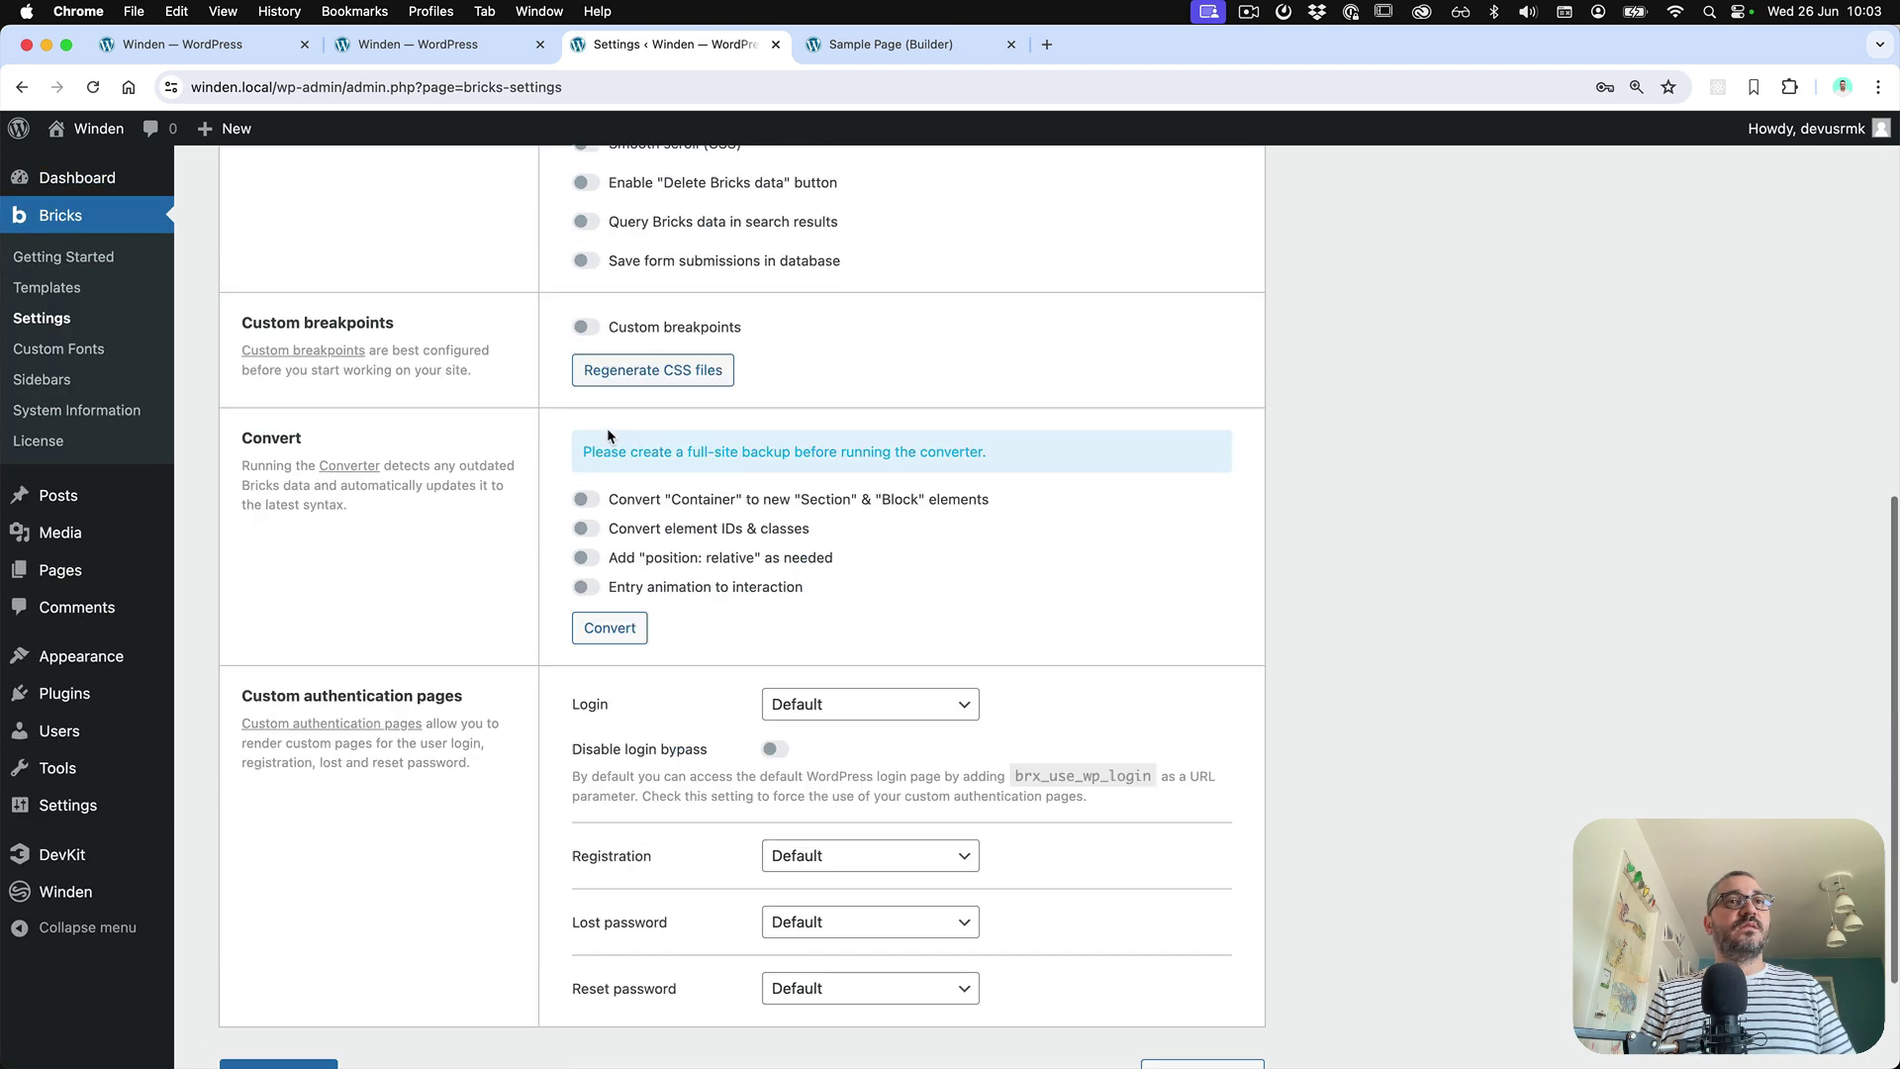
left_click(586, 239)
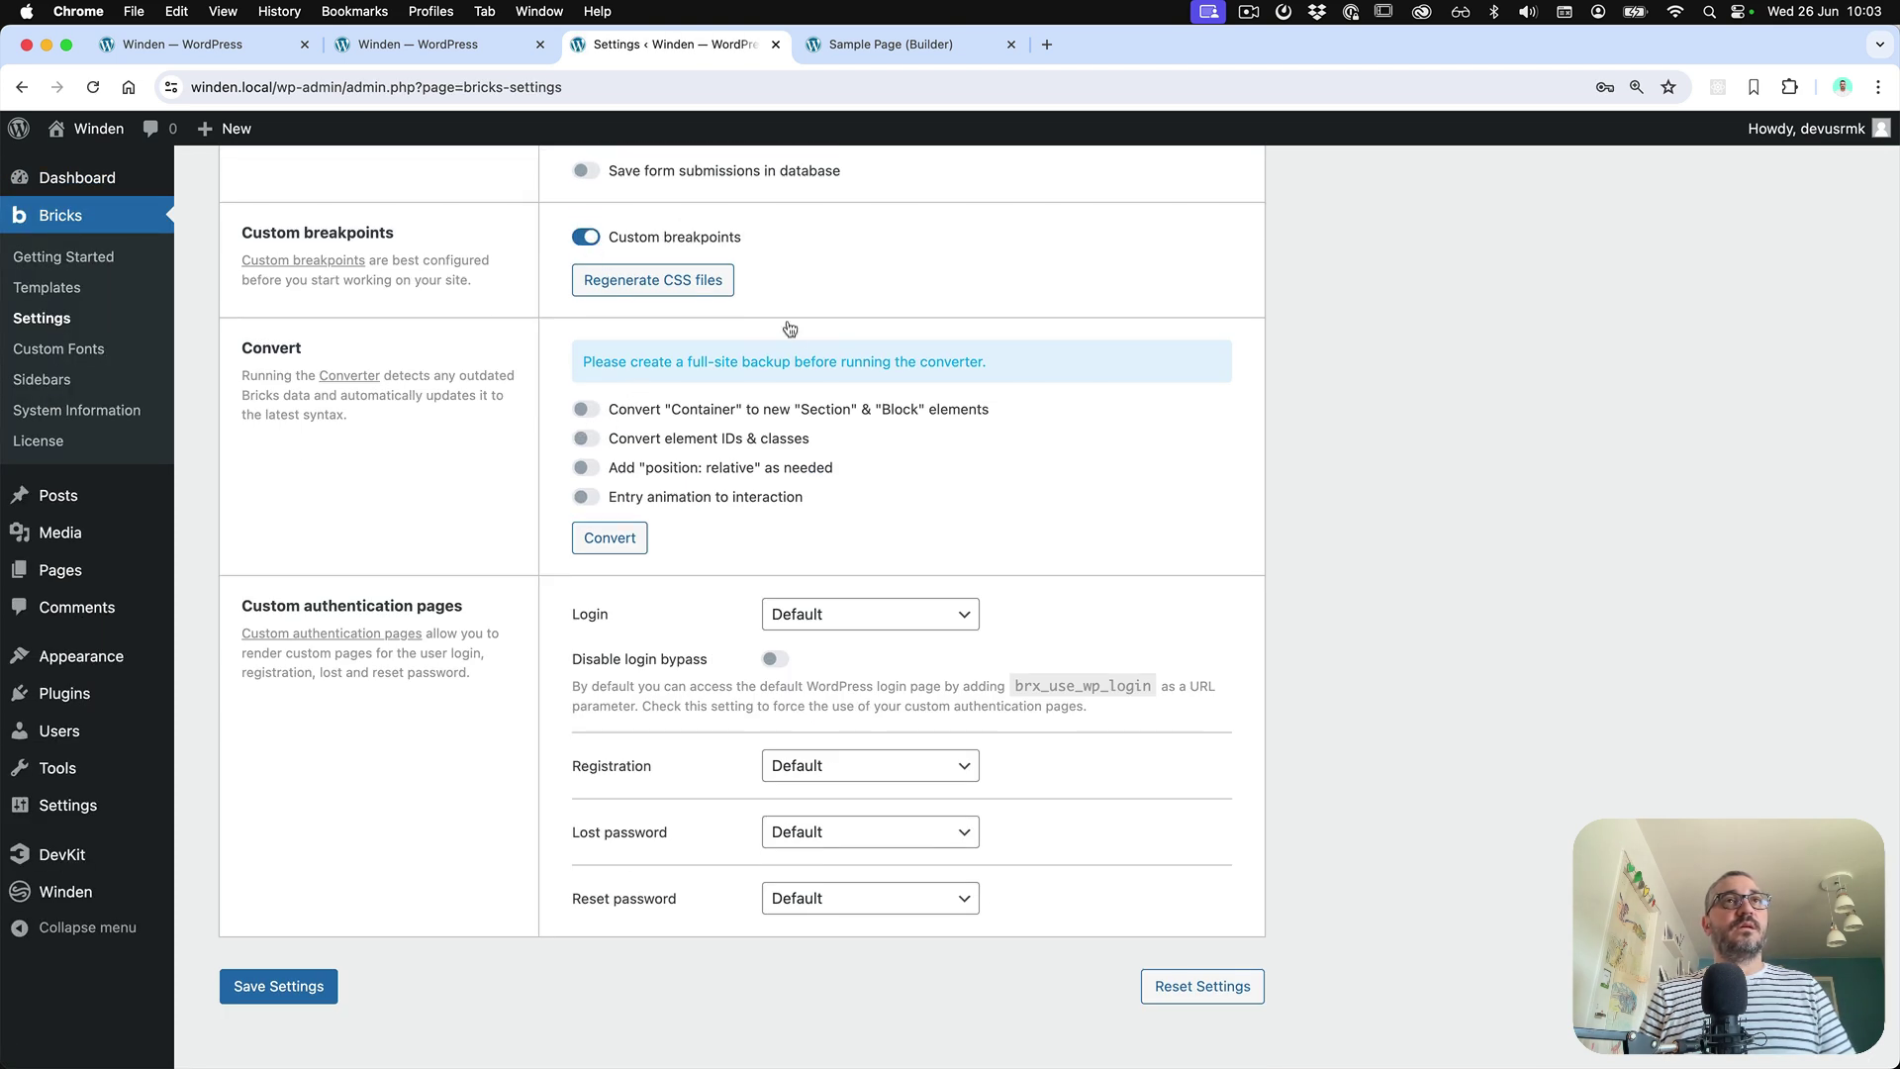
left_click(278, 986)
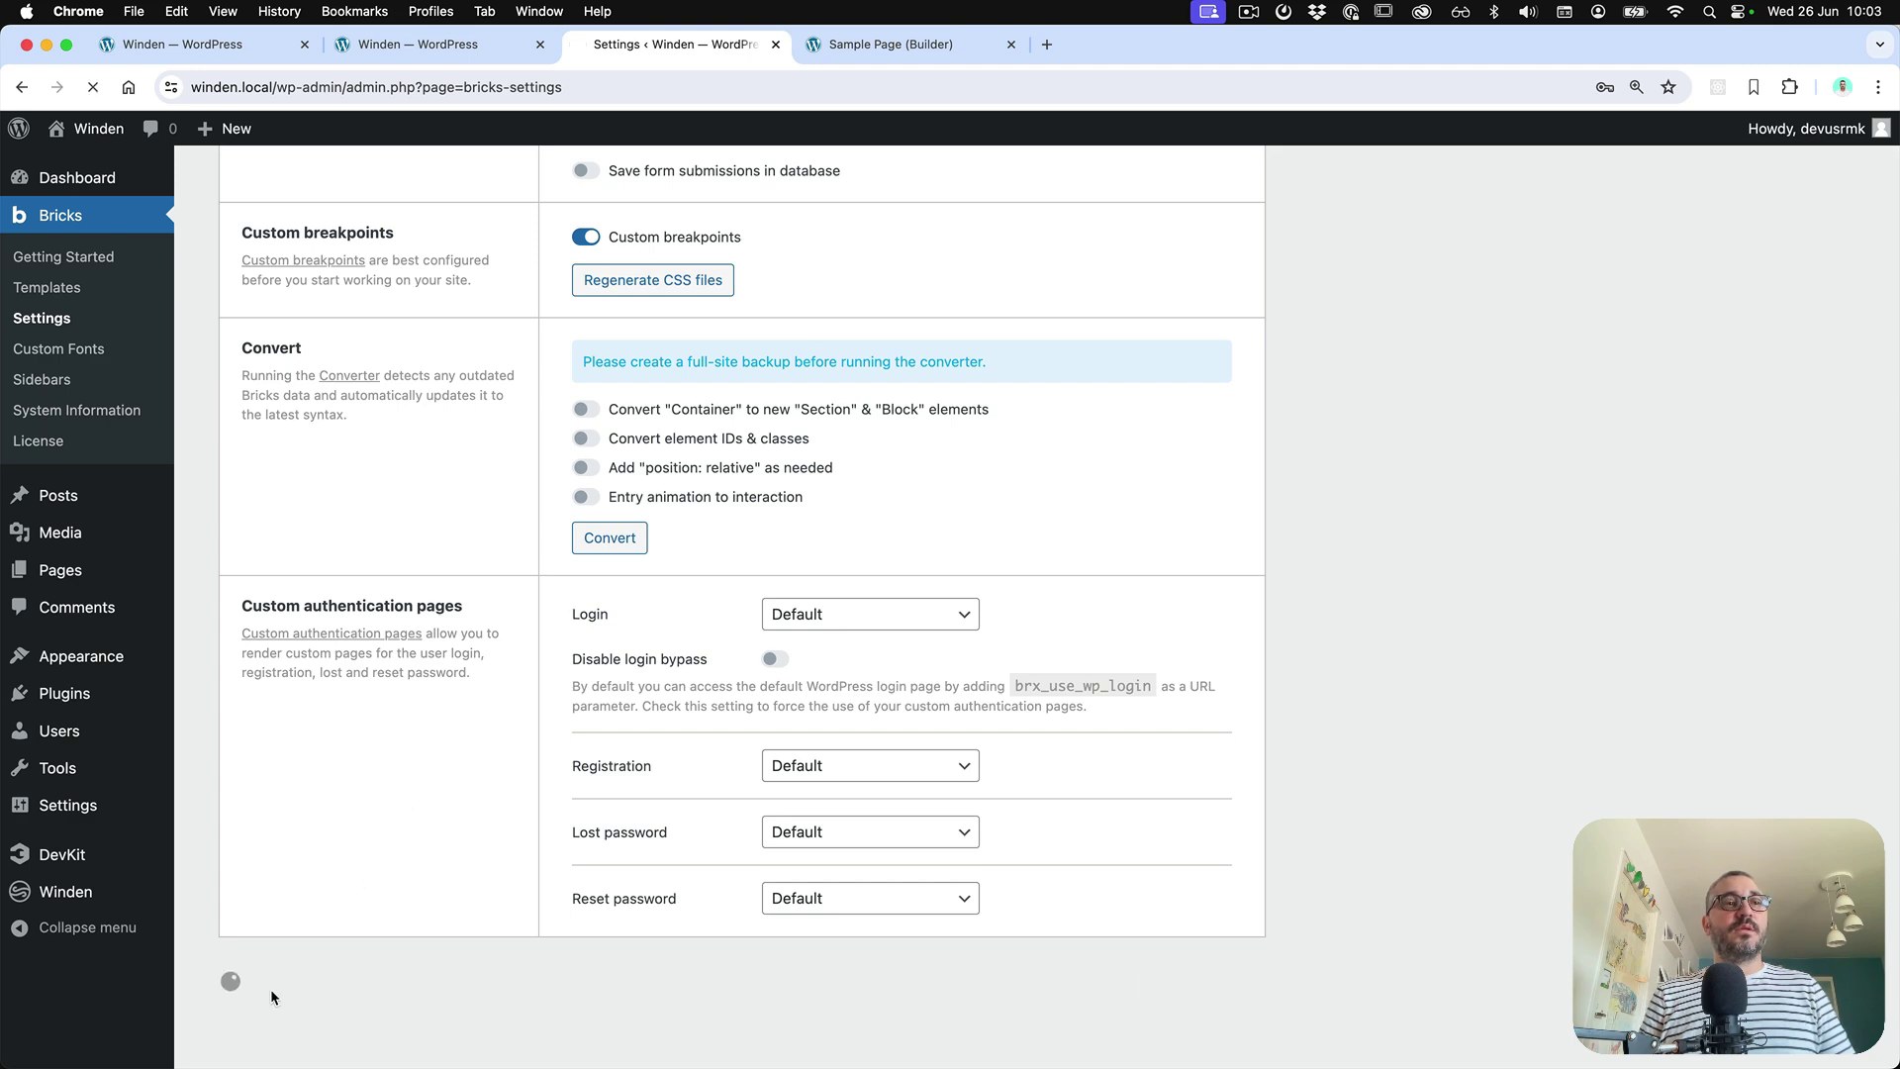
scroll(807, 503, "down", 1)
scroll(808, 504, "down", 3)
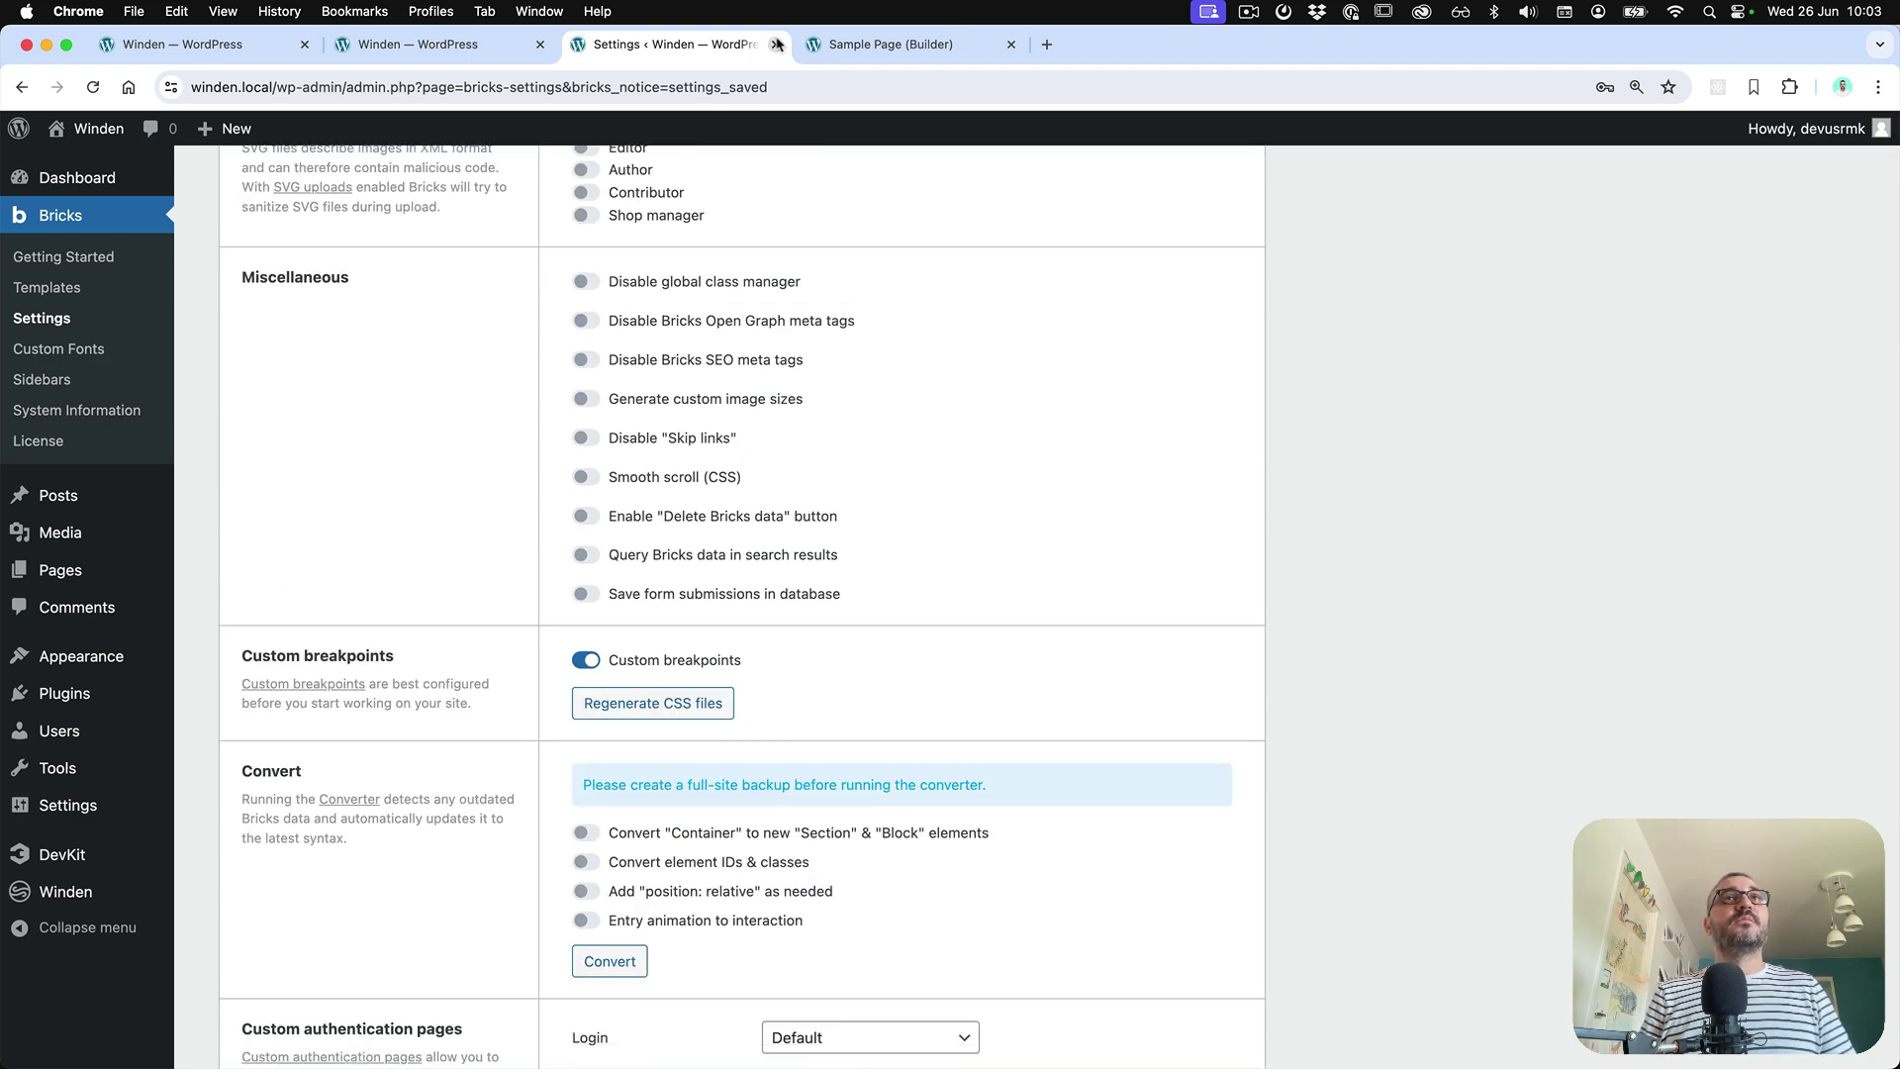
left_click(835, 46)
Set Mobile portrait as the base breakpoint in Bricks, making breakpoints mobile-first
key("super+r")
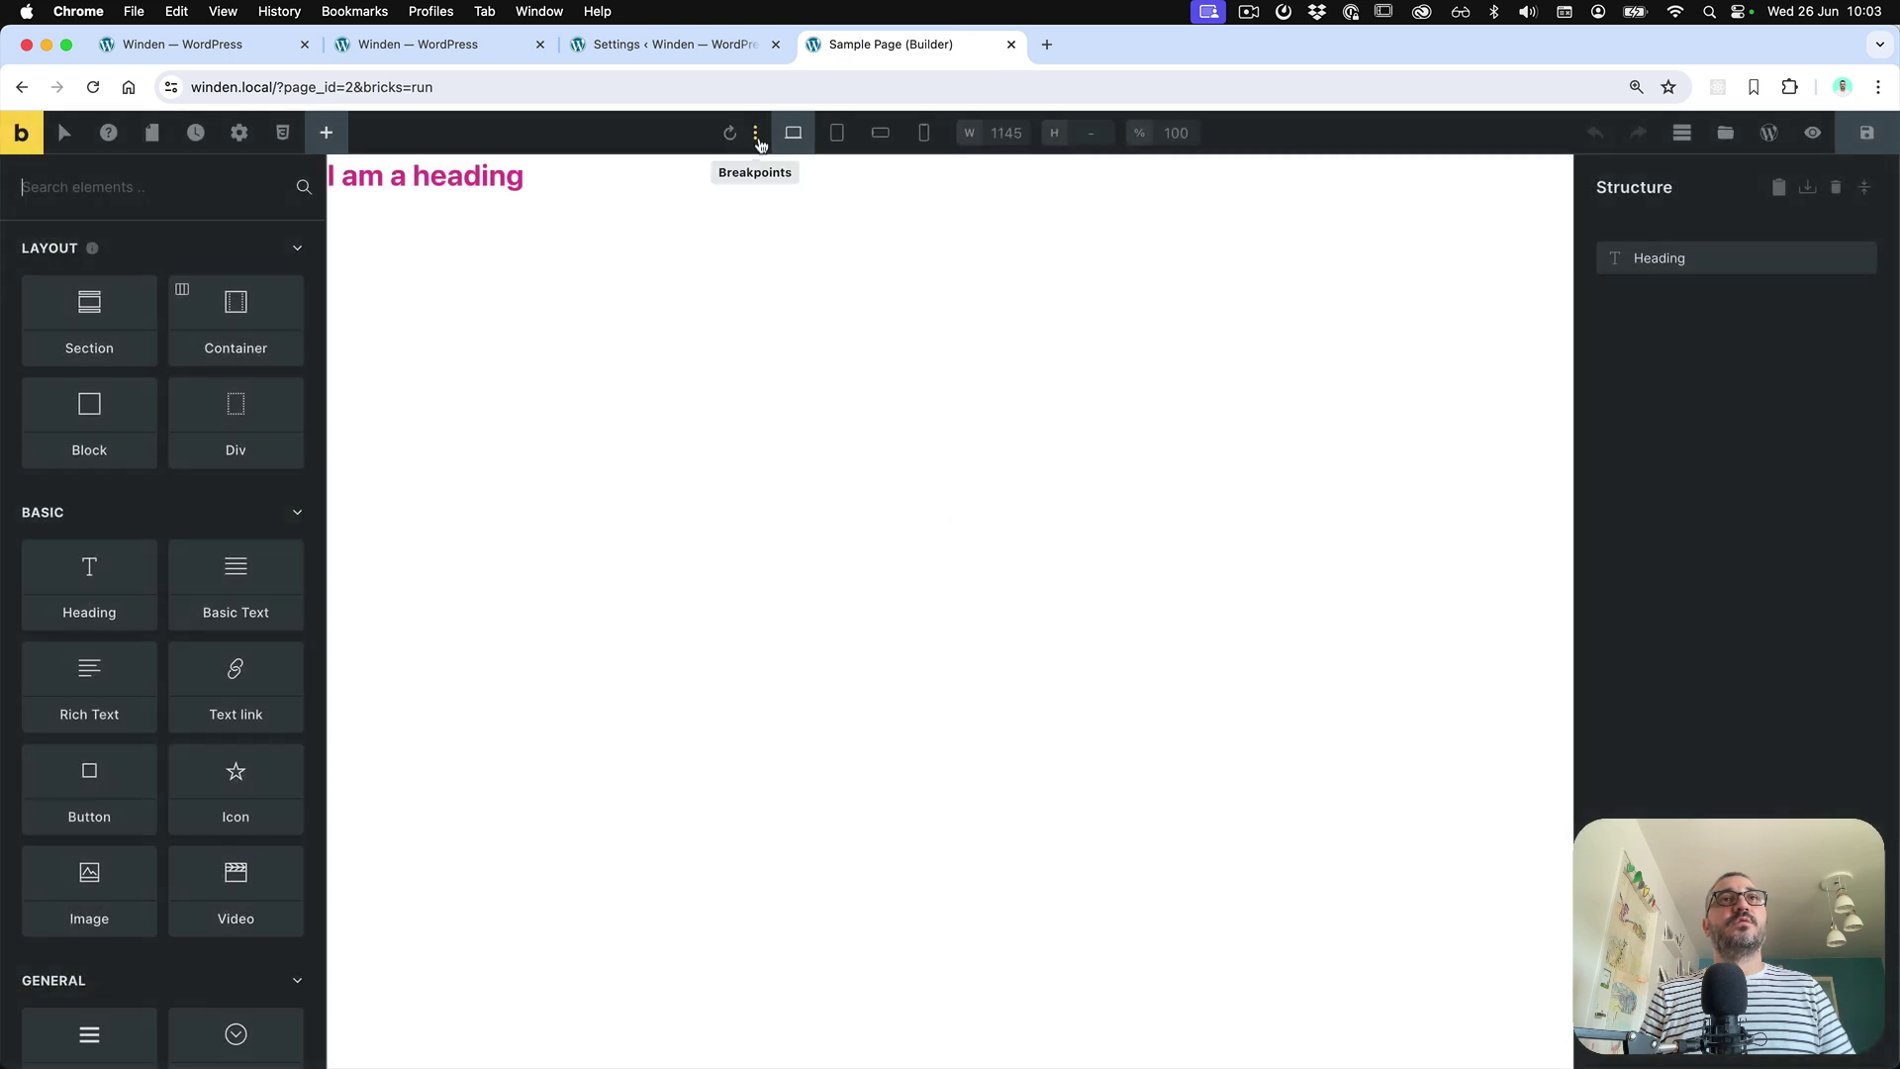
left_click(758, 137)
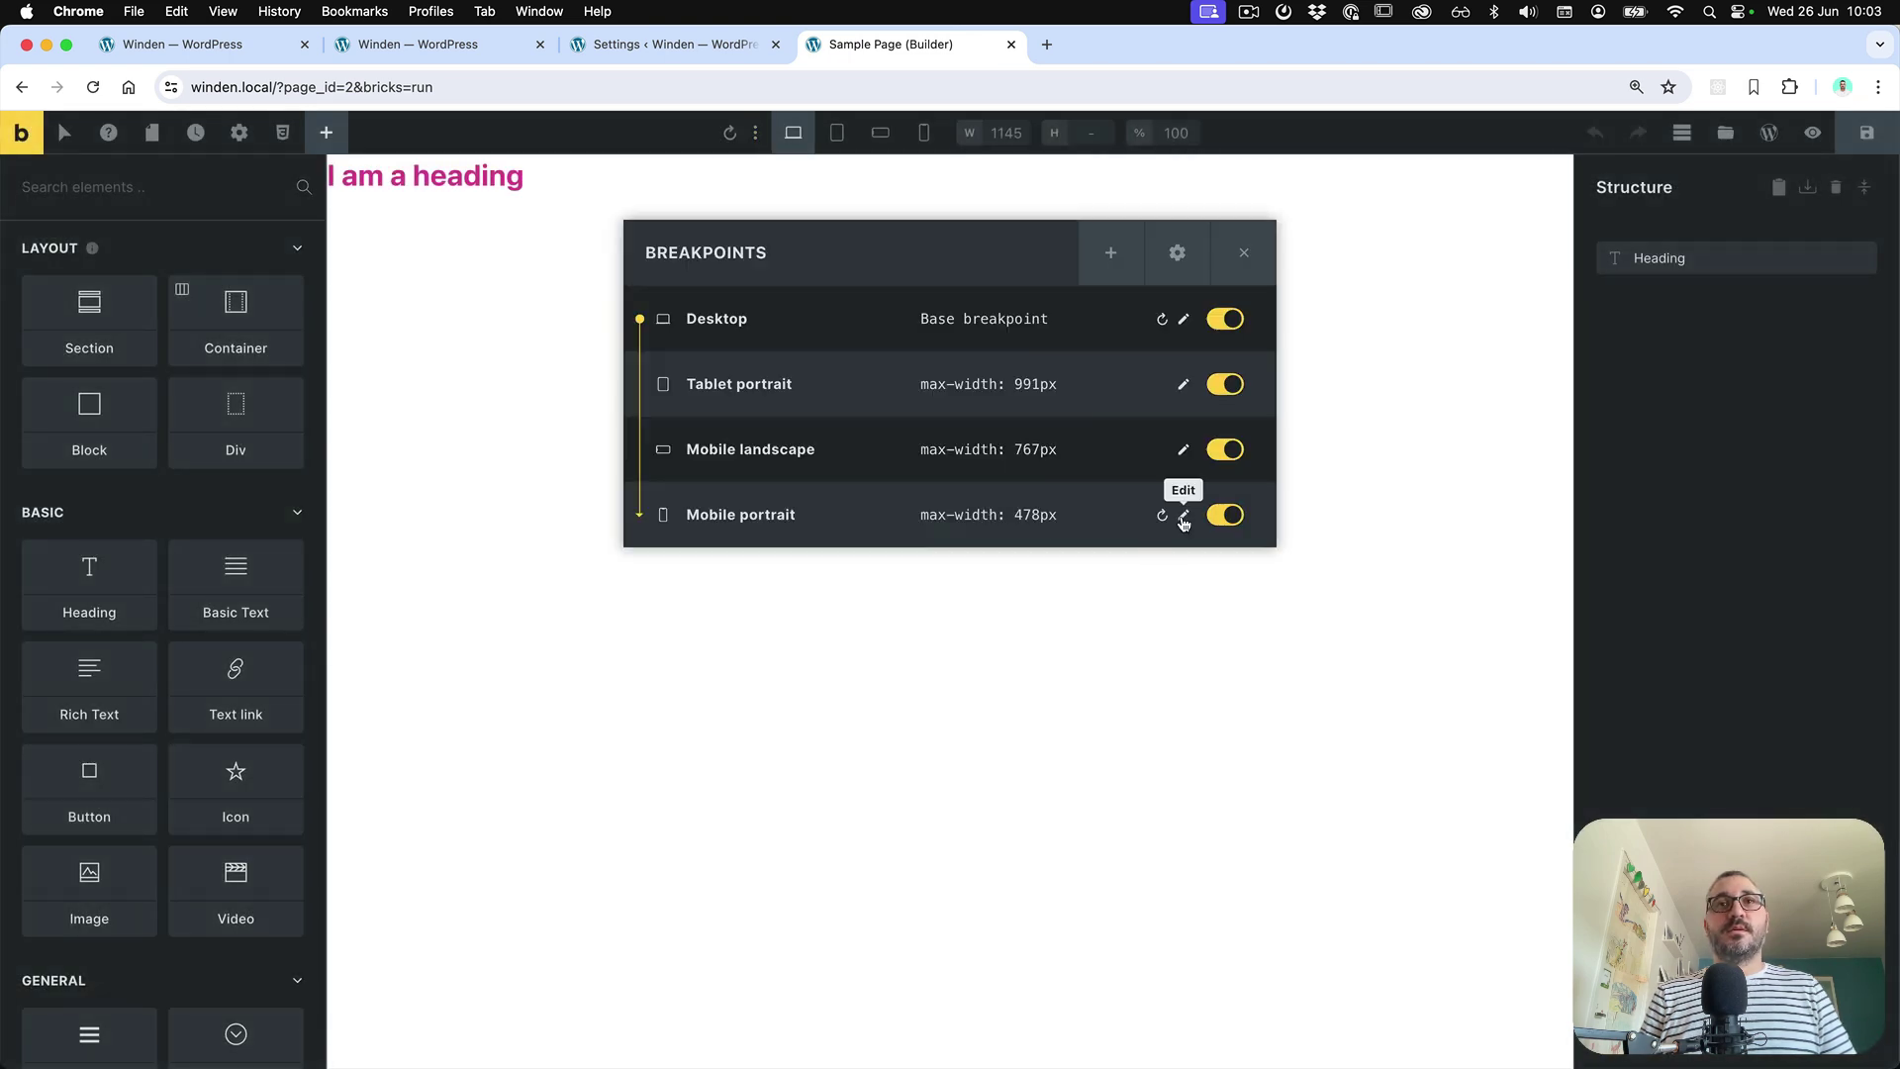
left_click(1183, 514)
left_click(850, 564)
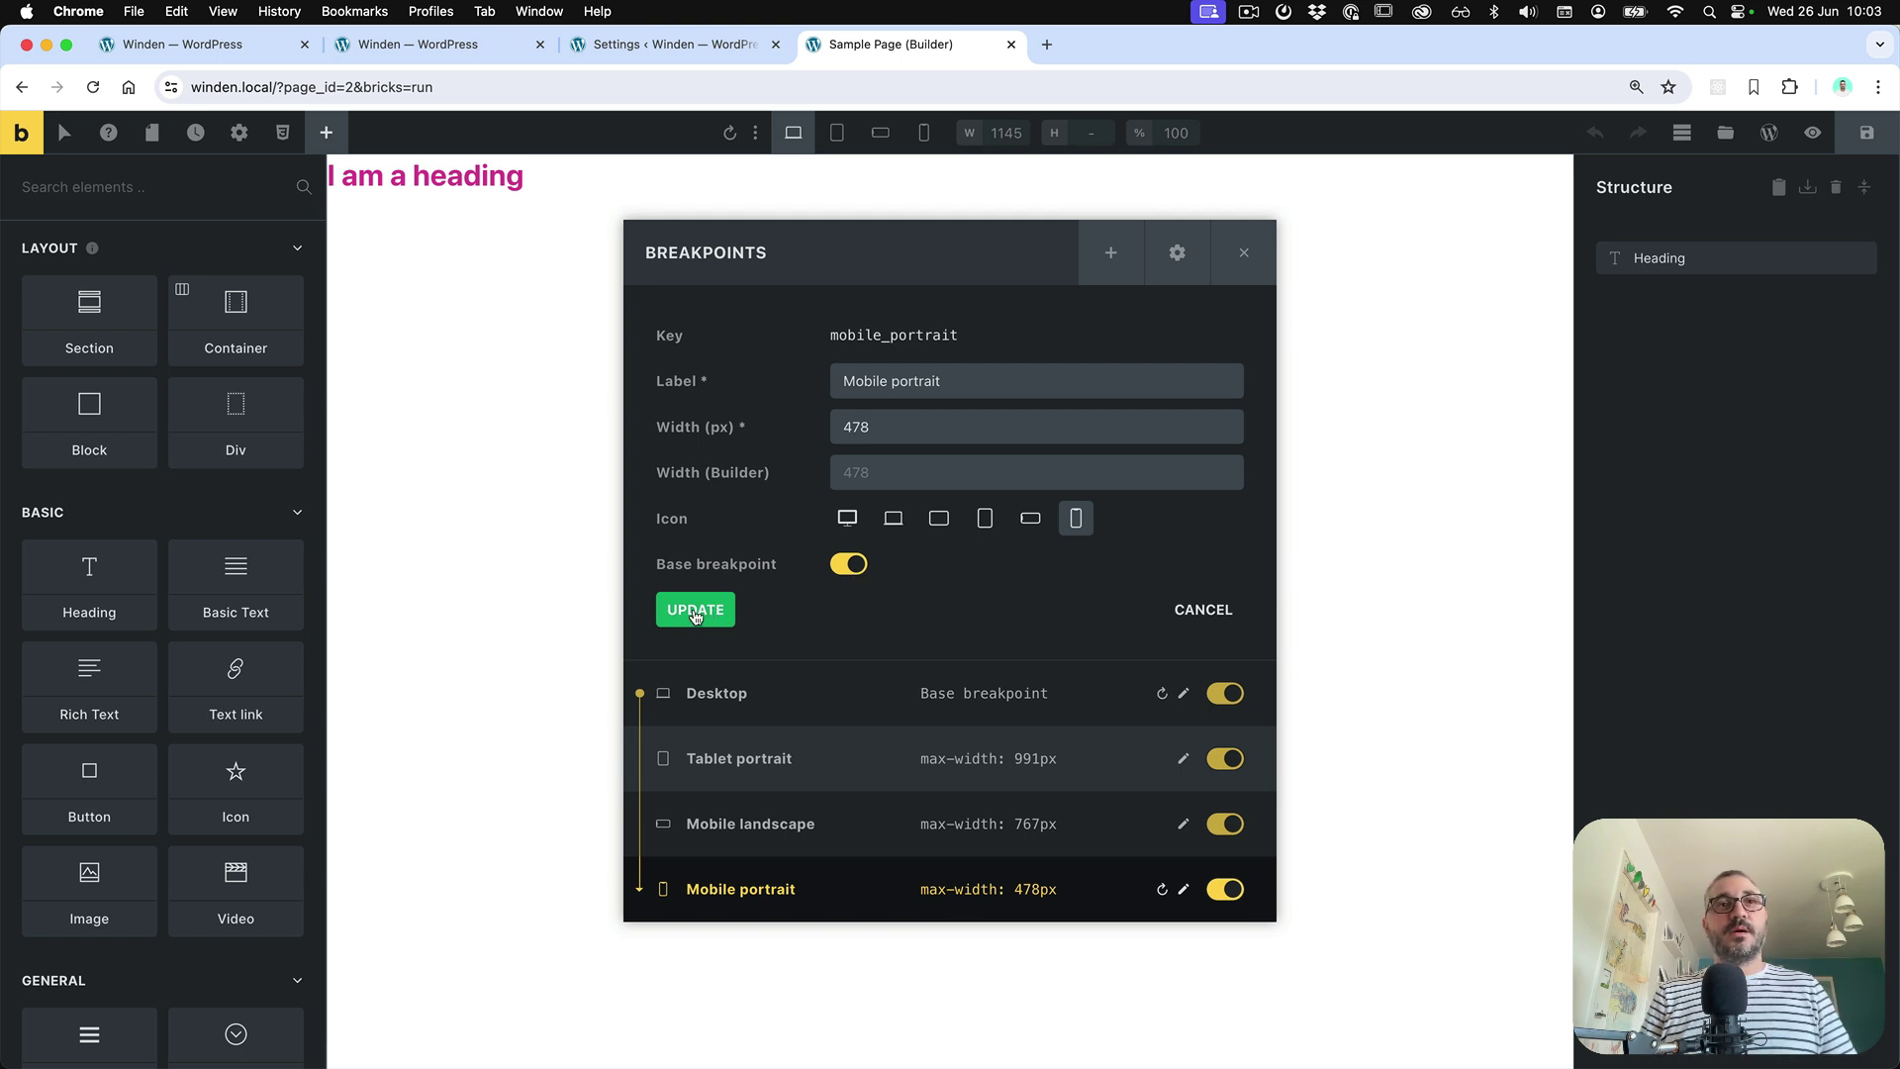
left_click(701, 617)
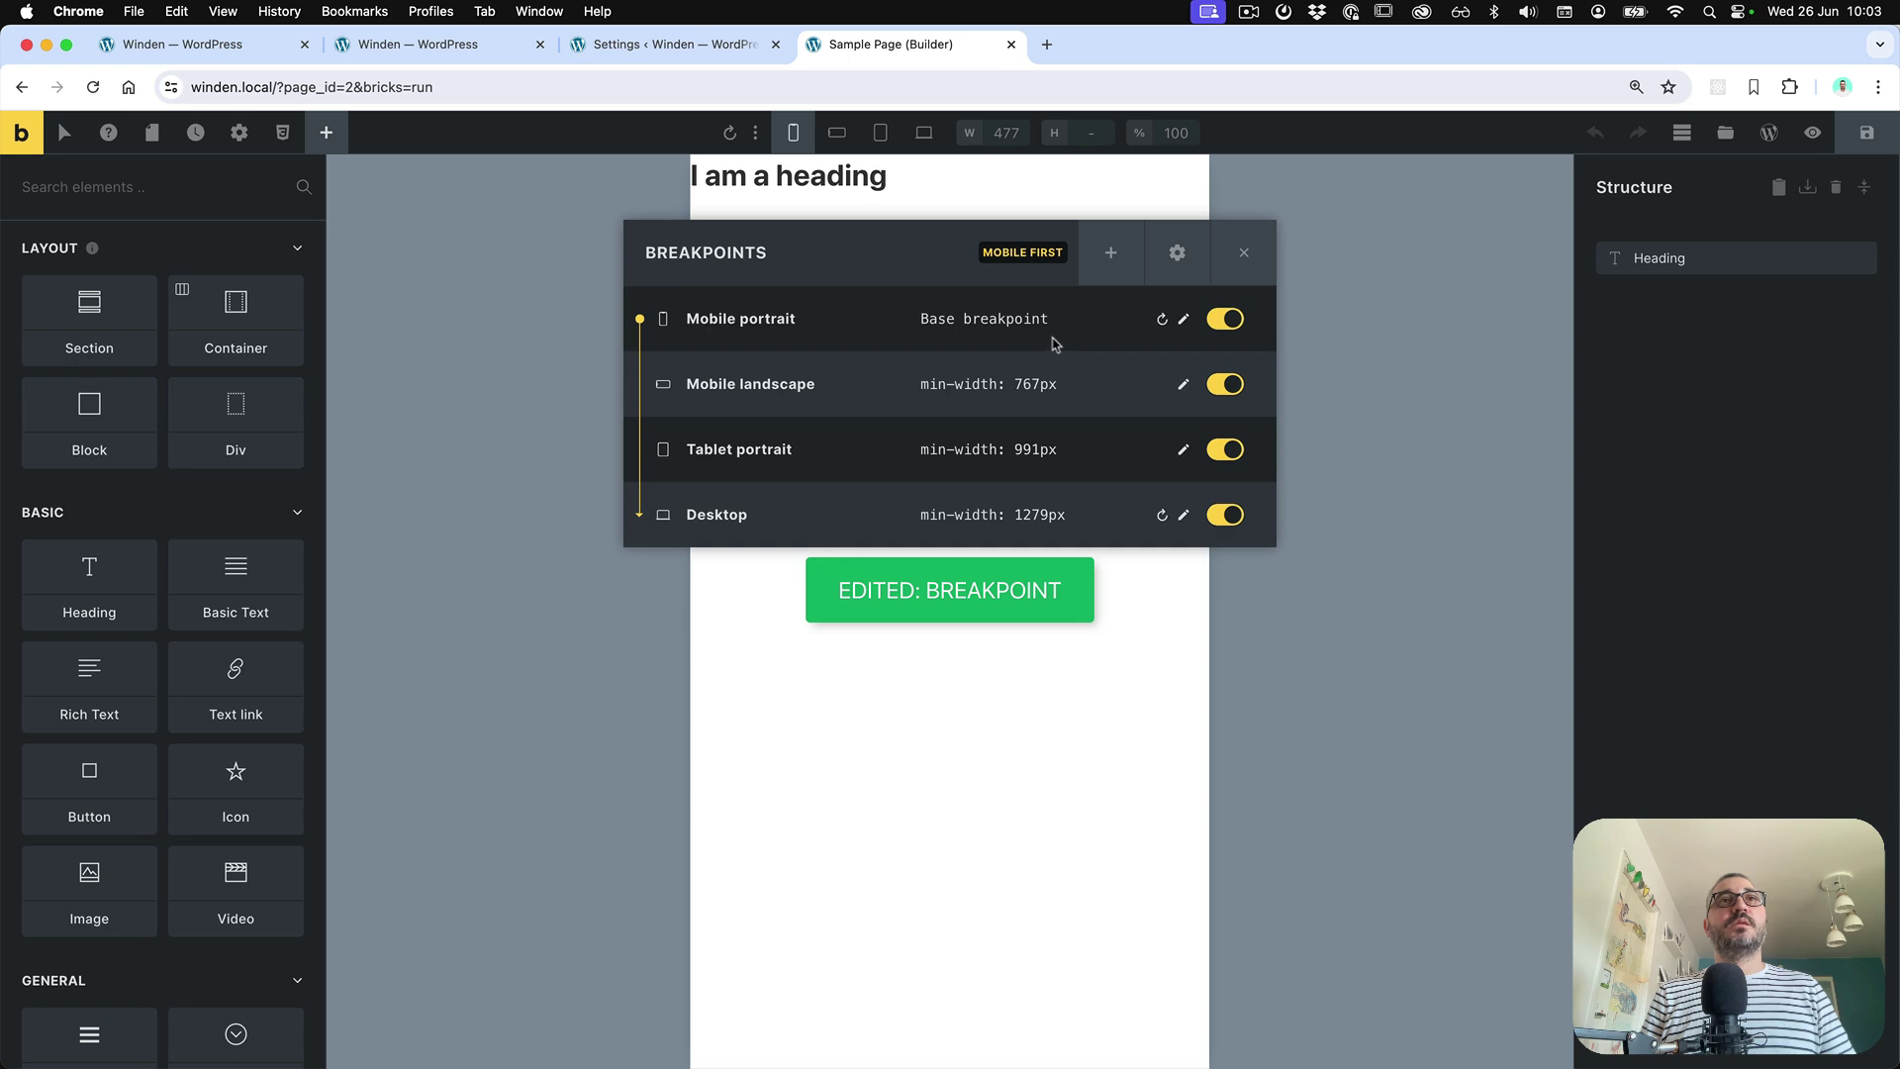
left_click(421, 52)
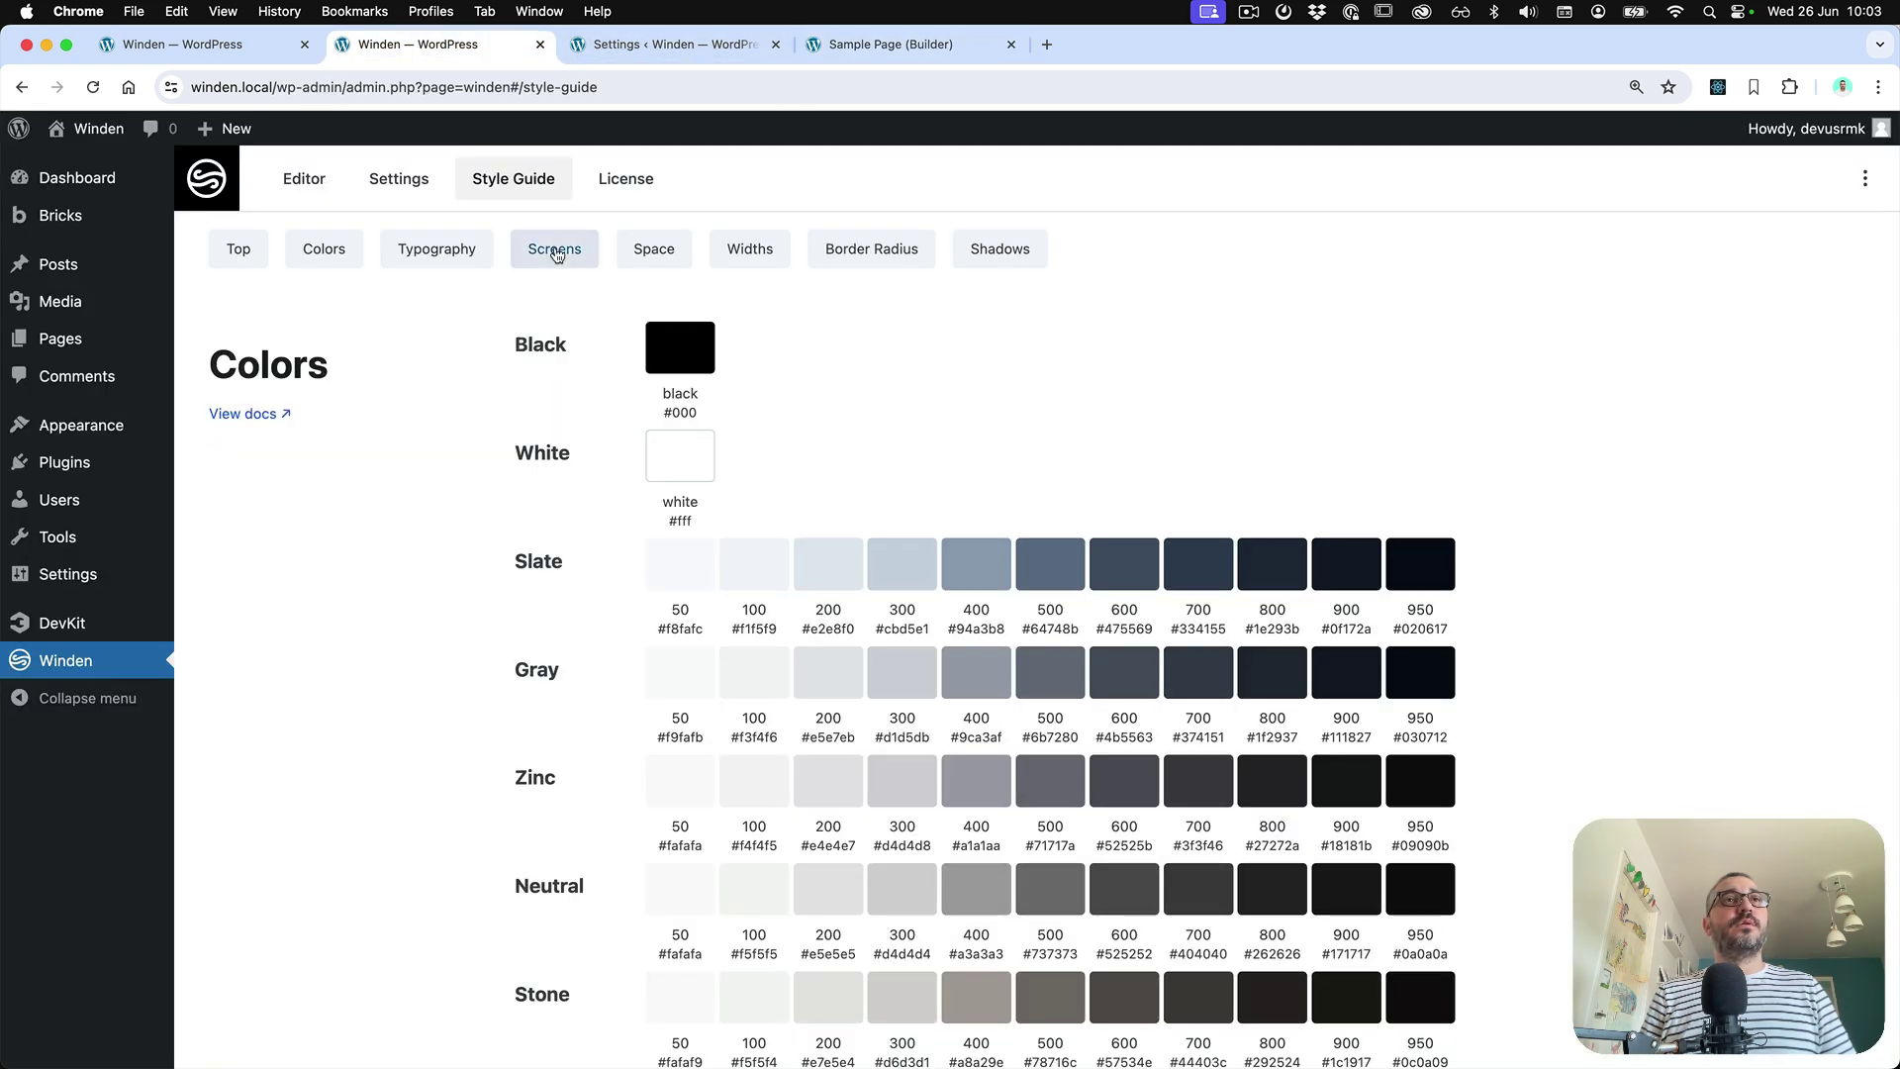
Confirm Winden's Screens section lists desktop at 1279px, then go back to the Bricks page builder
left_click(554, 248)
scroll(669, 437, "up", 1)
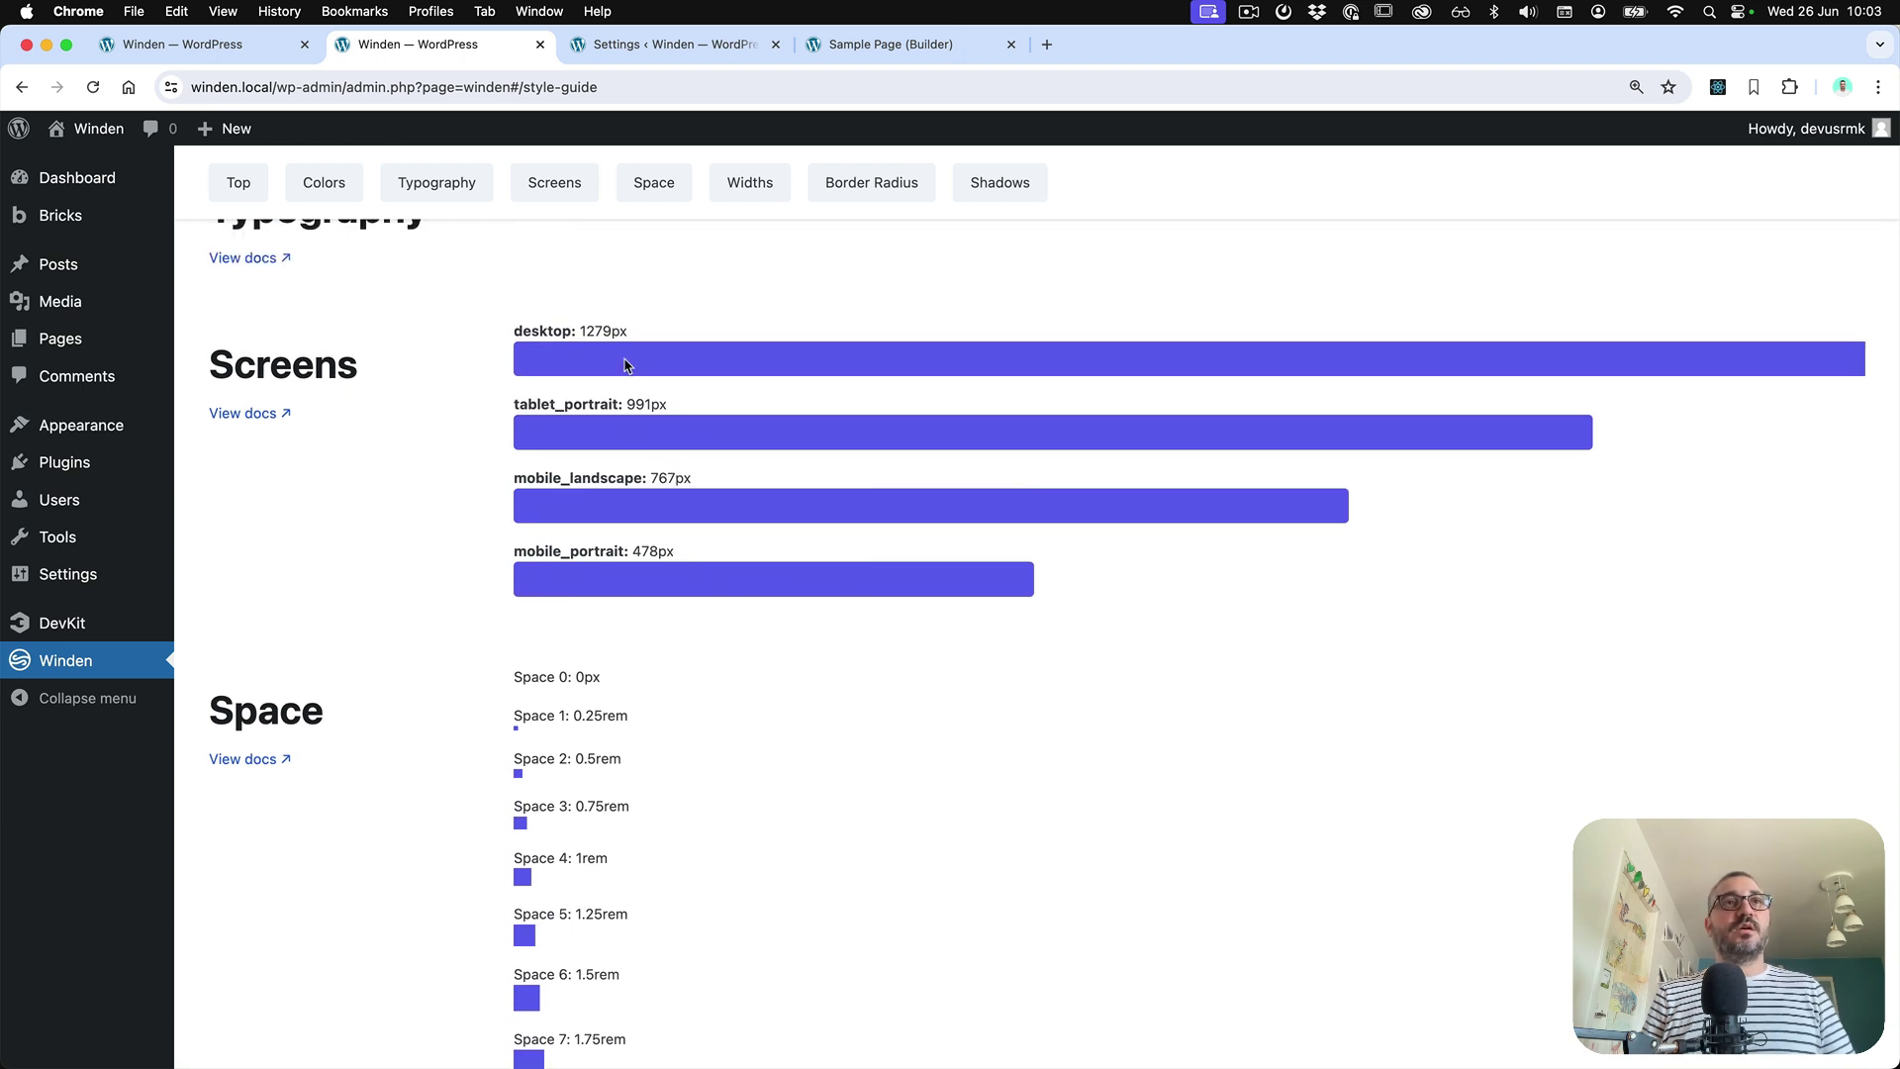
left_click(673, 48)
left_click(877, 48)
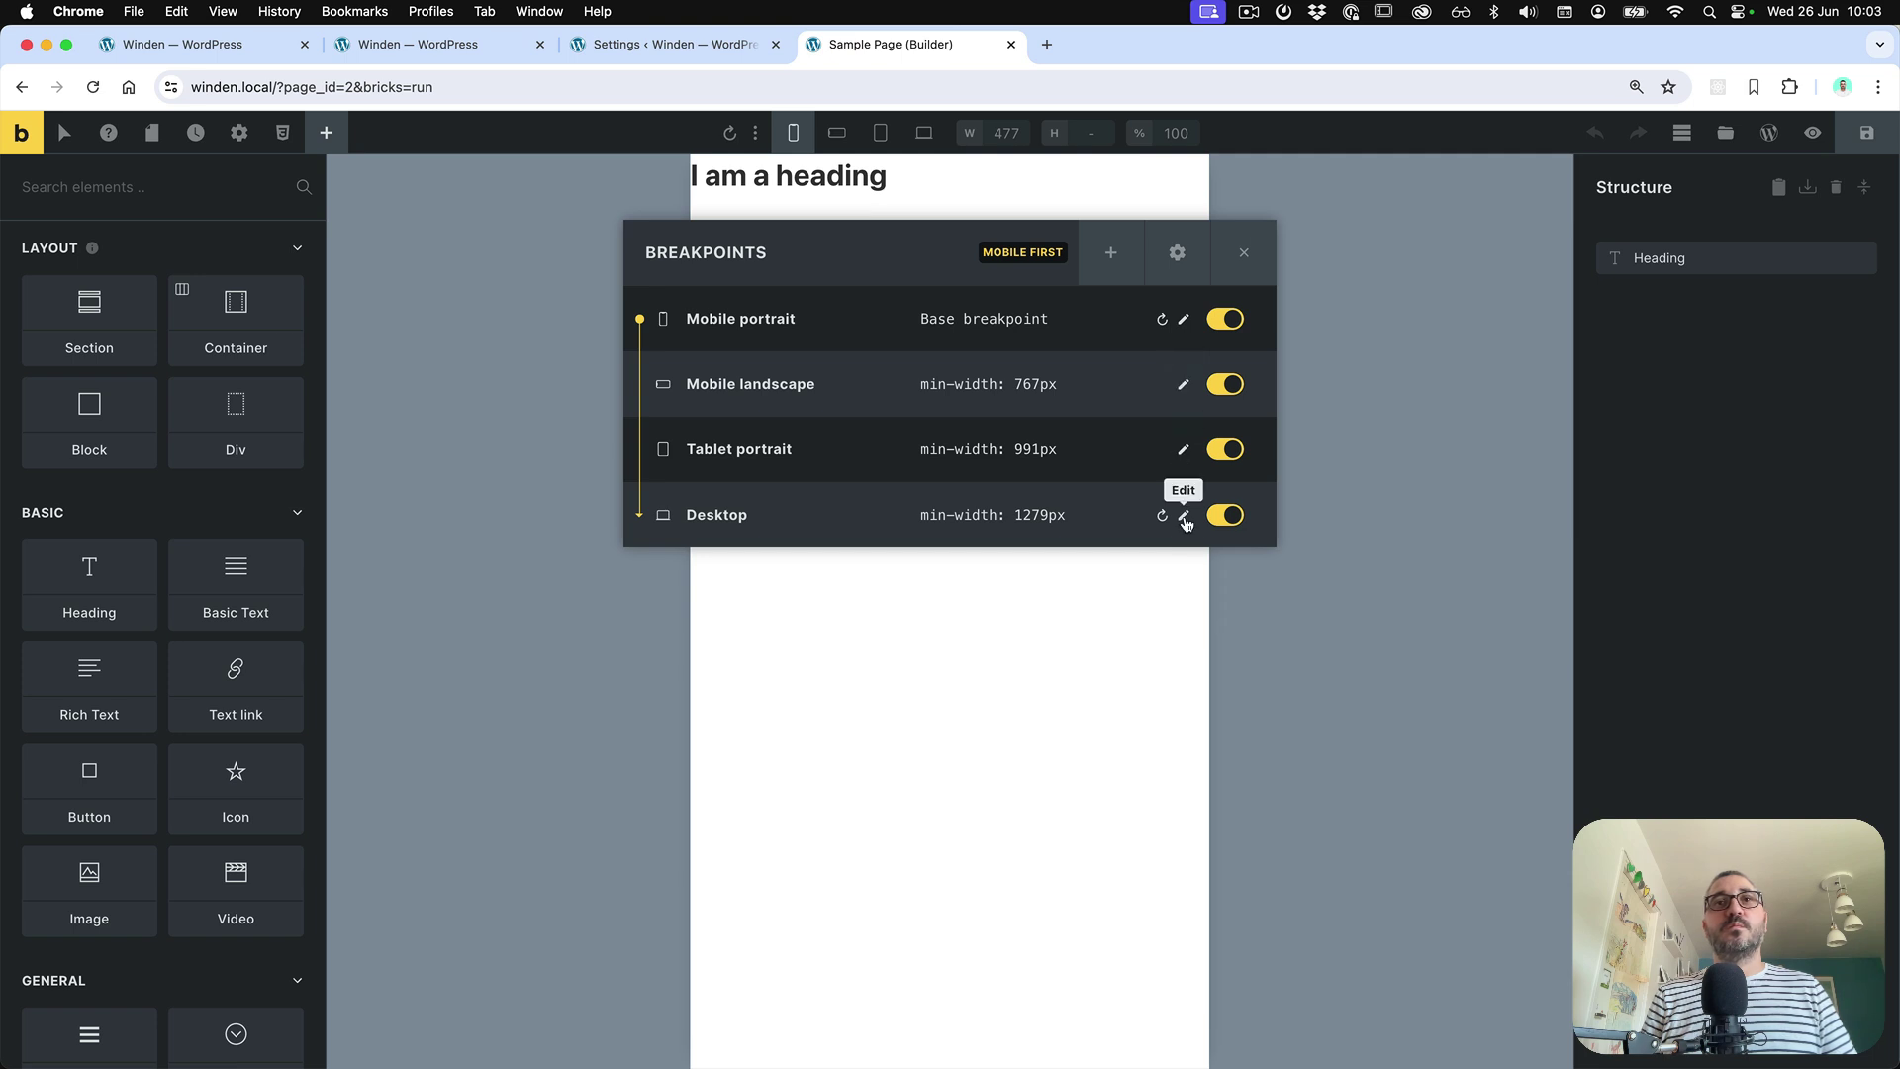
Set the Bricks Desktop breakpoint width to 1680px and return to the Winden style guide
left_click(1184, 515)
double_click(913, 422)
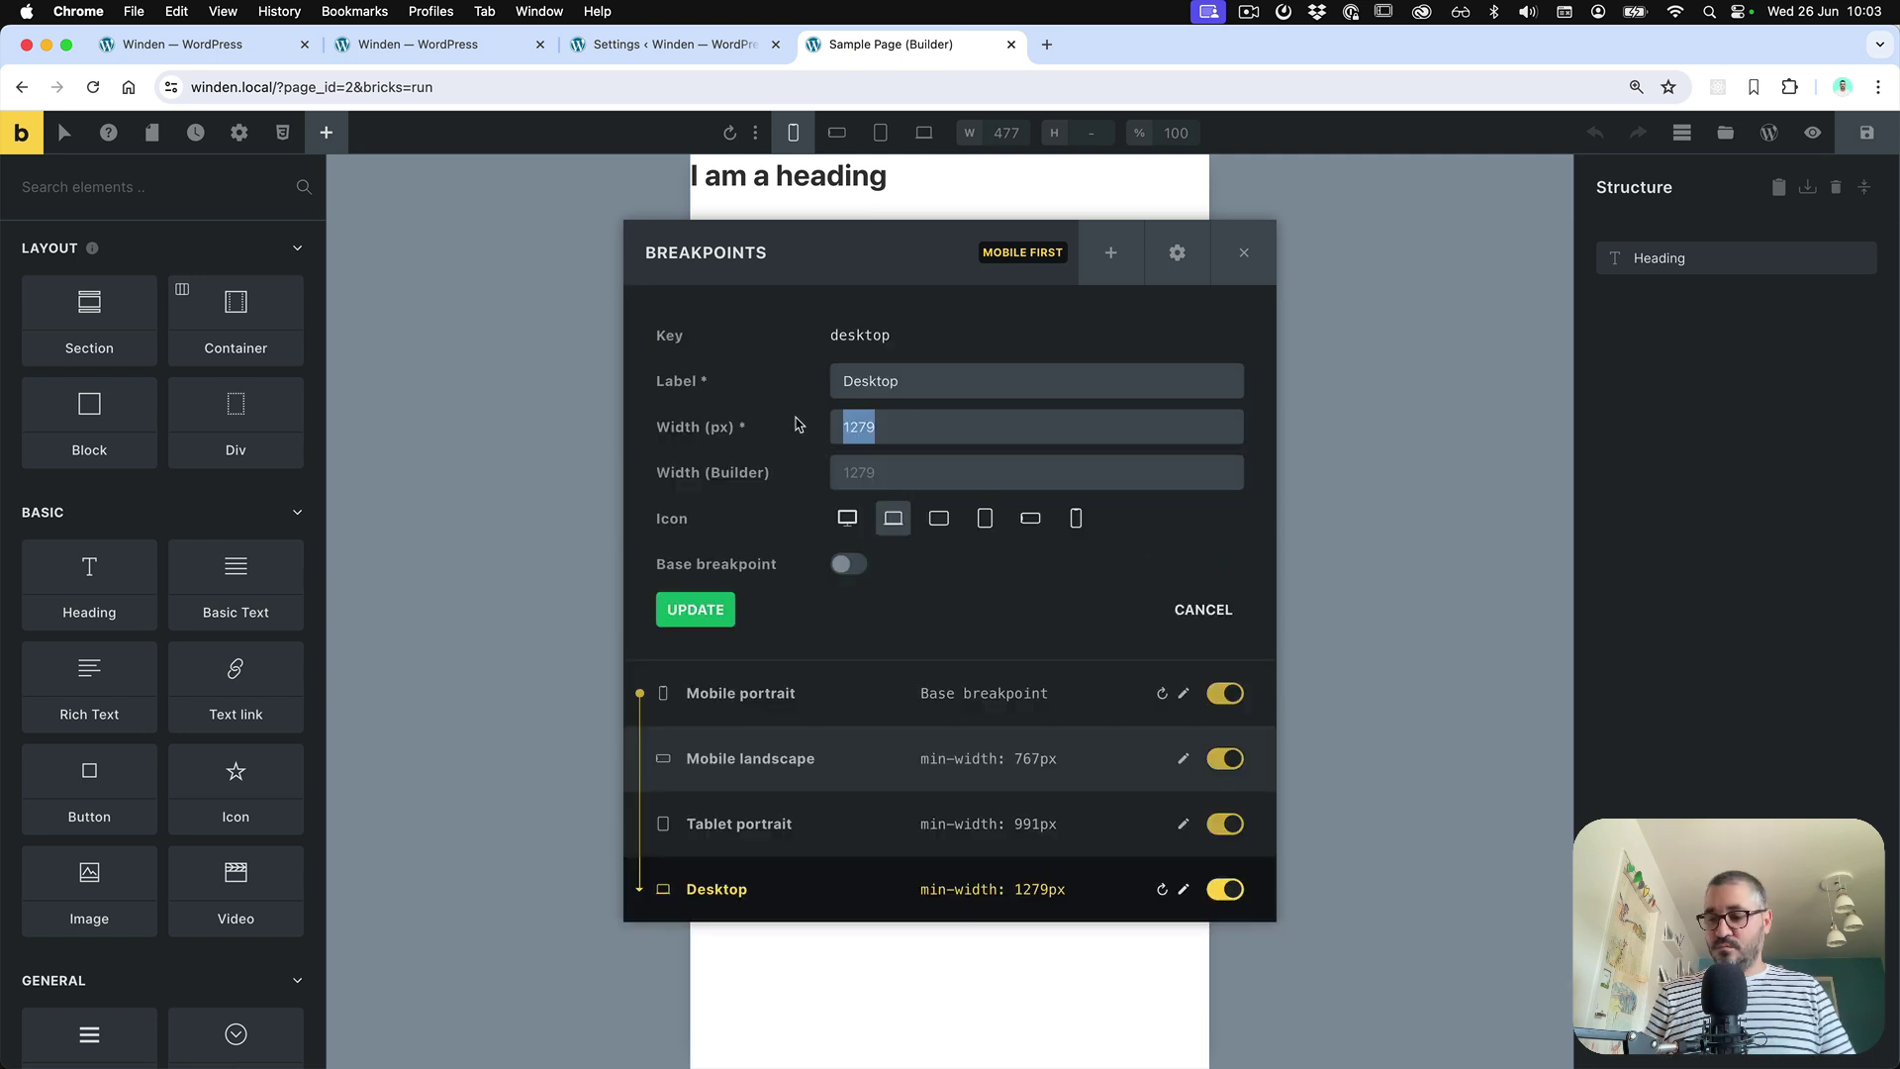
type("1680")
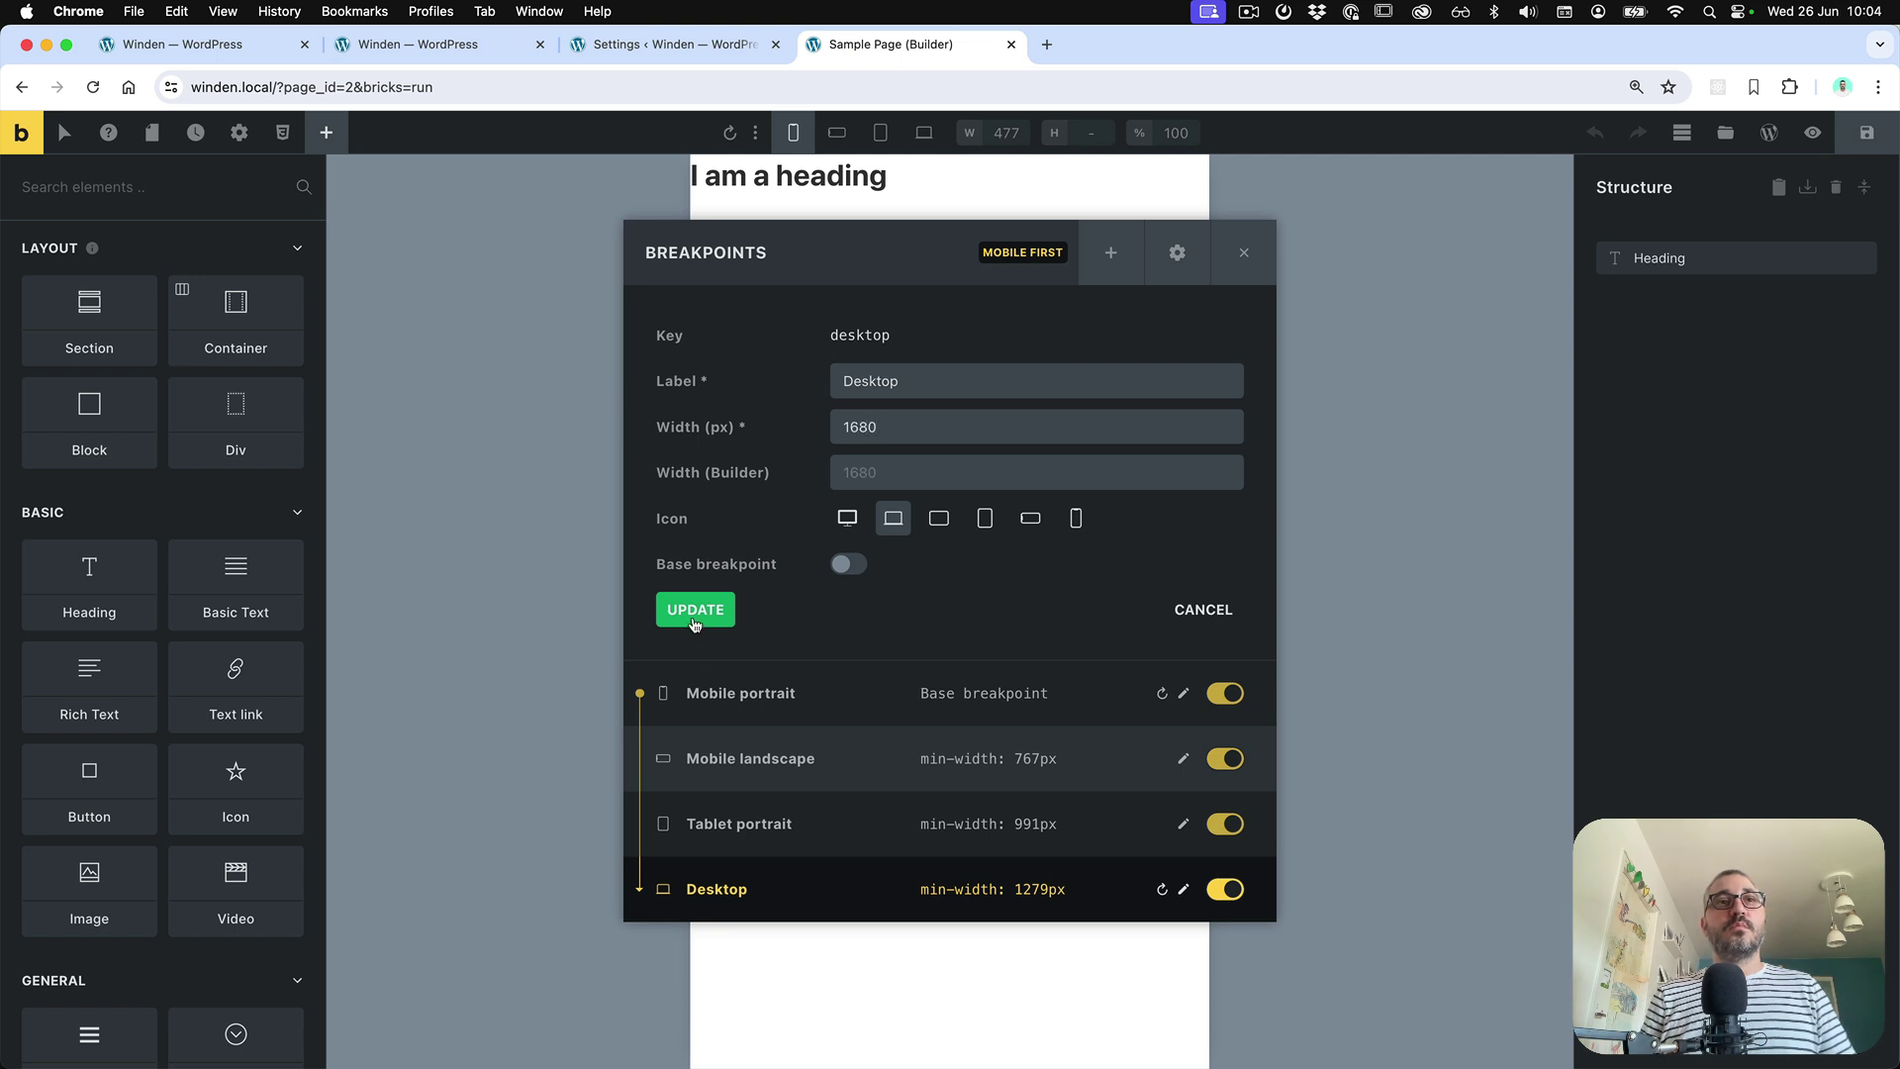
left_click(694, 623)
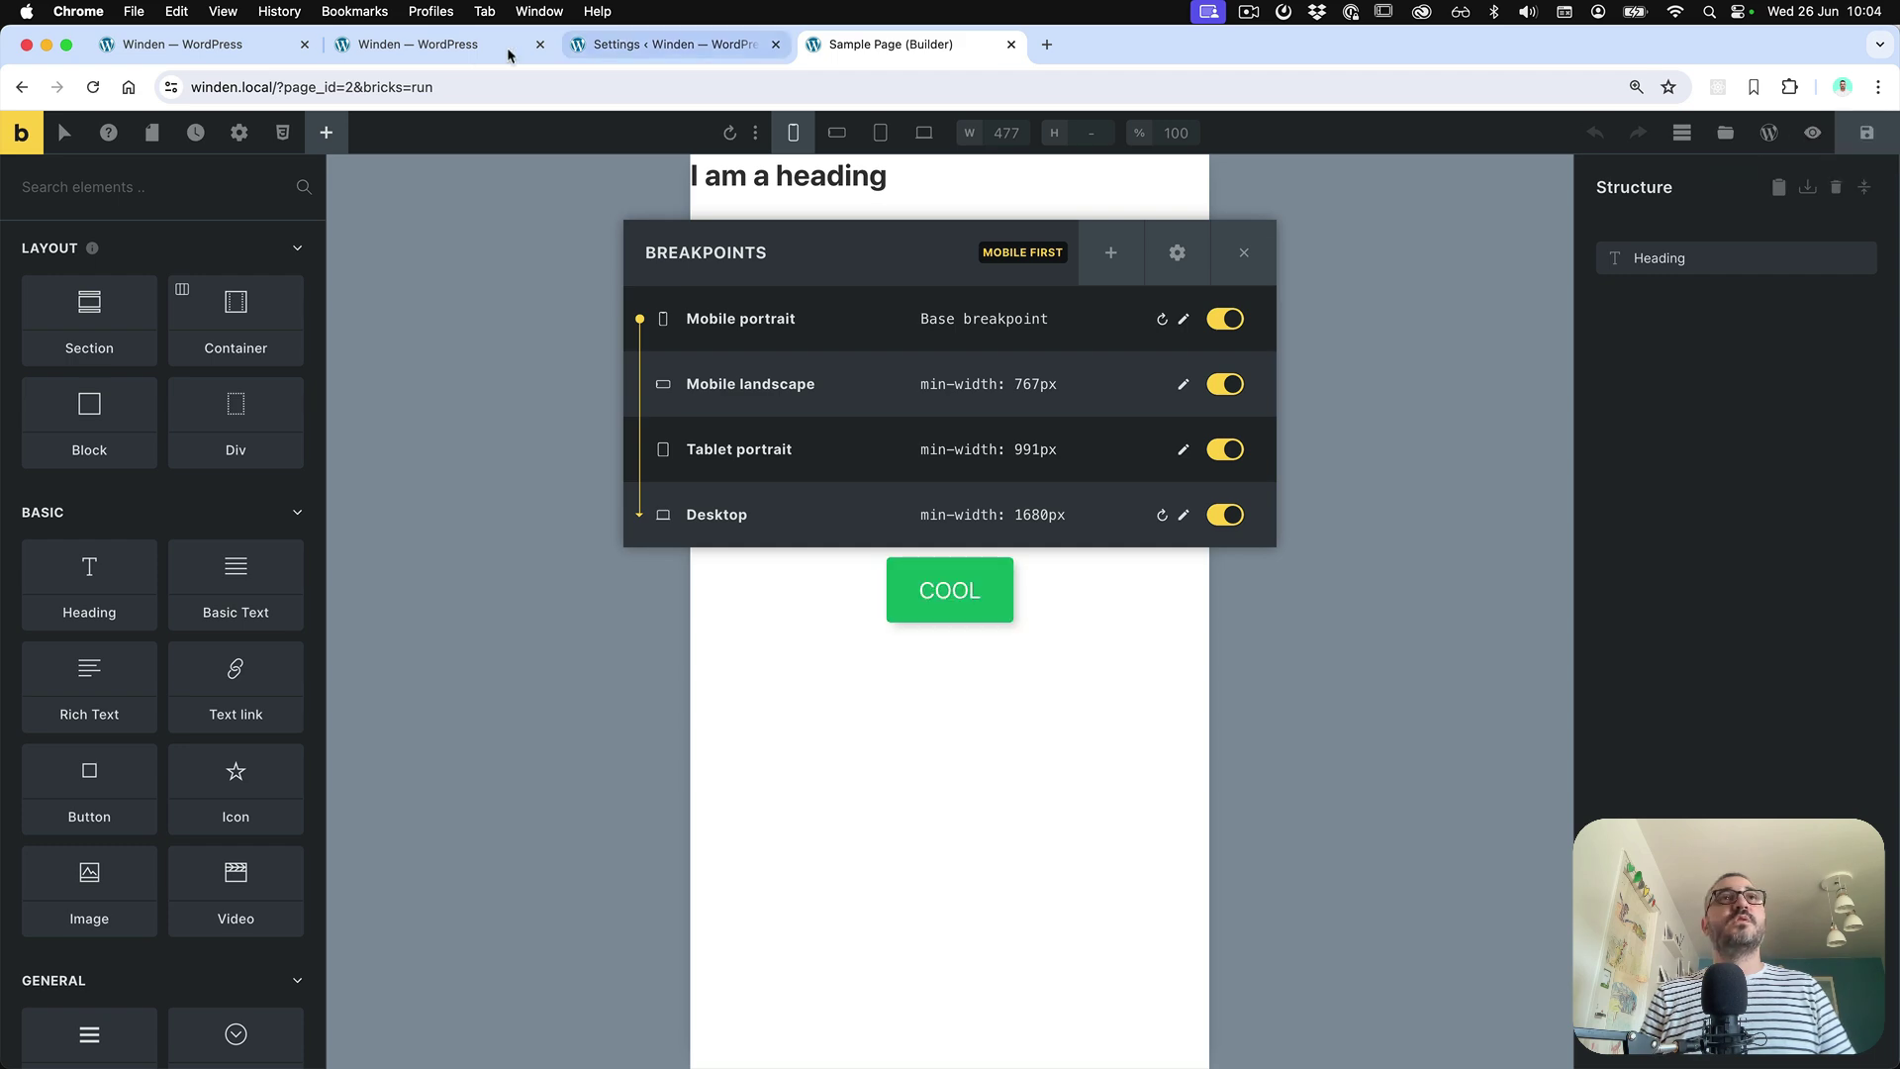
left_click(398, 47)
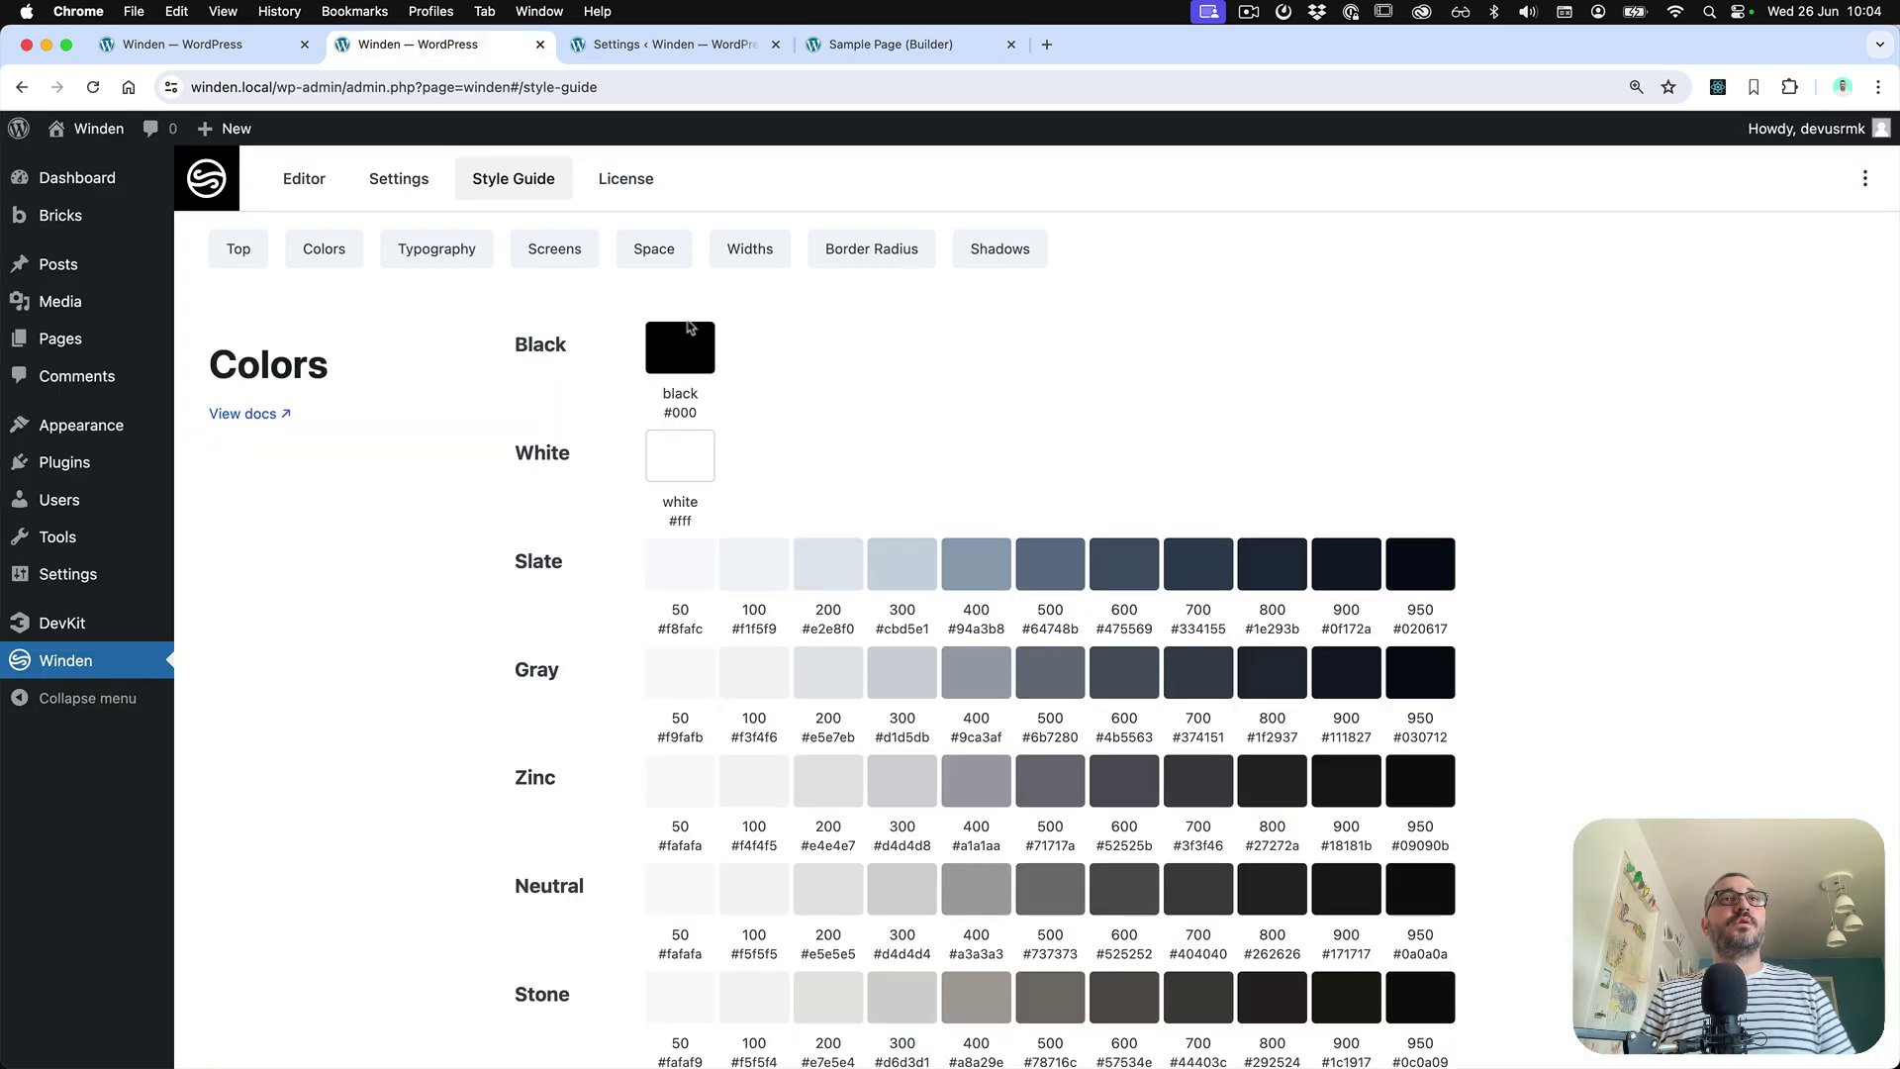
Highlight Winden's Screens list: desktop 1680px, tablet_portrait 991px, mobile_landscape 767px, mobile_portrait 478px
left_click(554, 246)
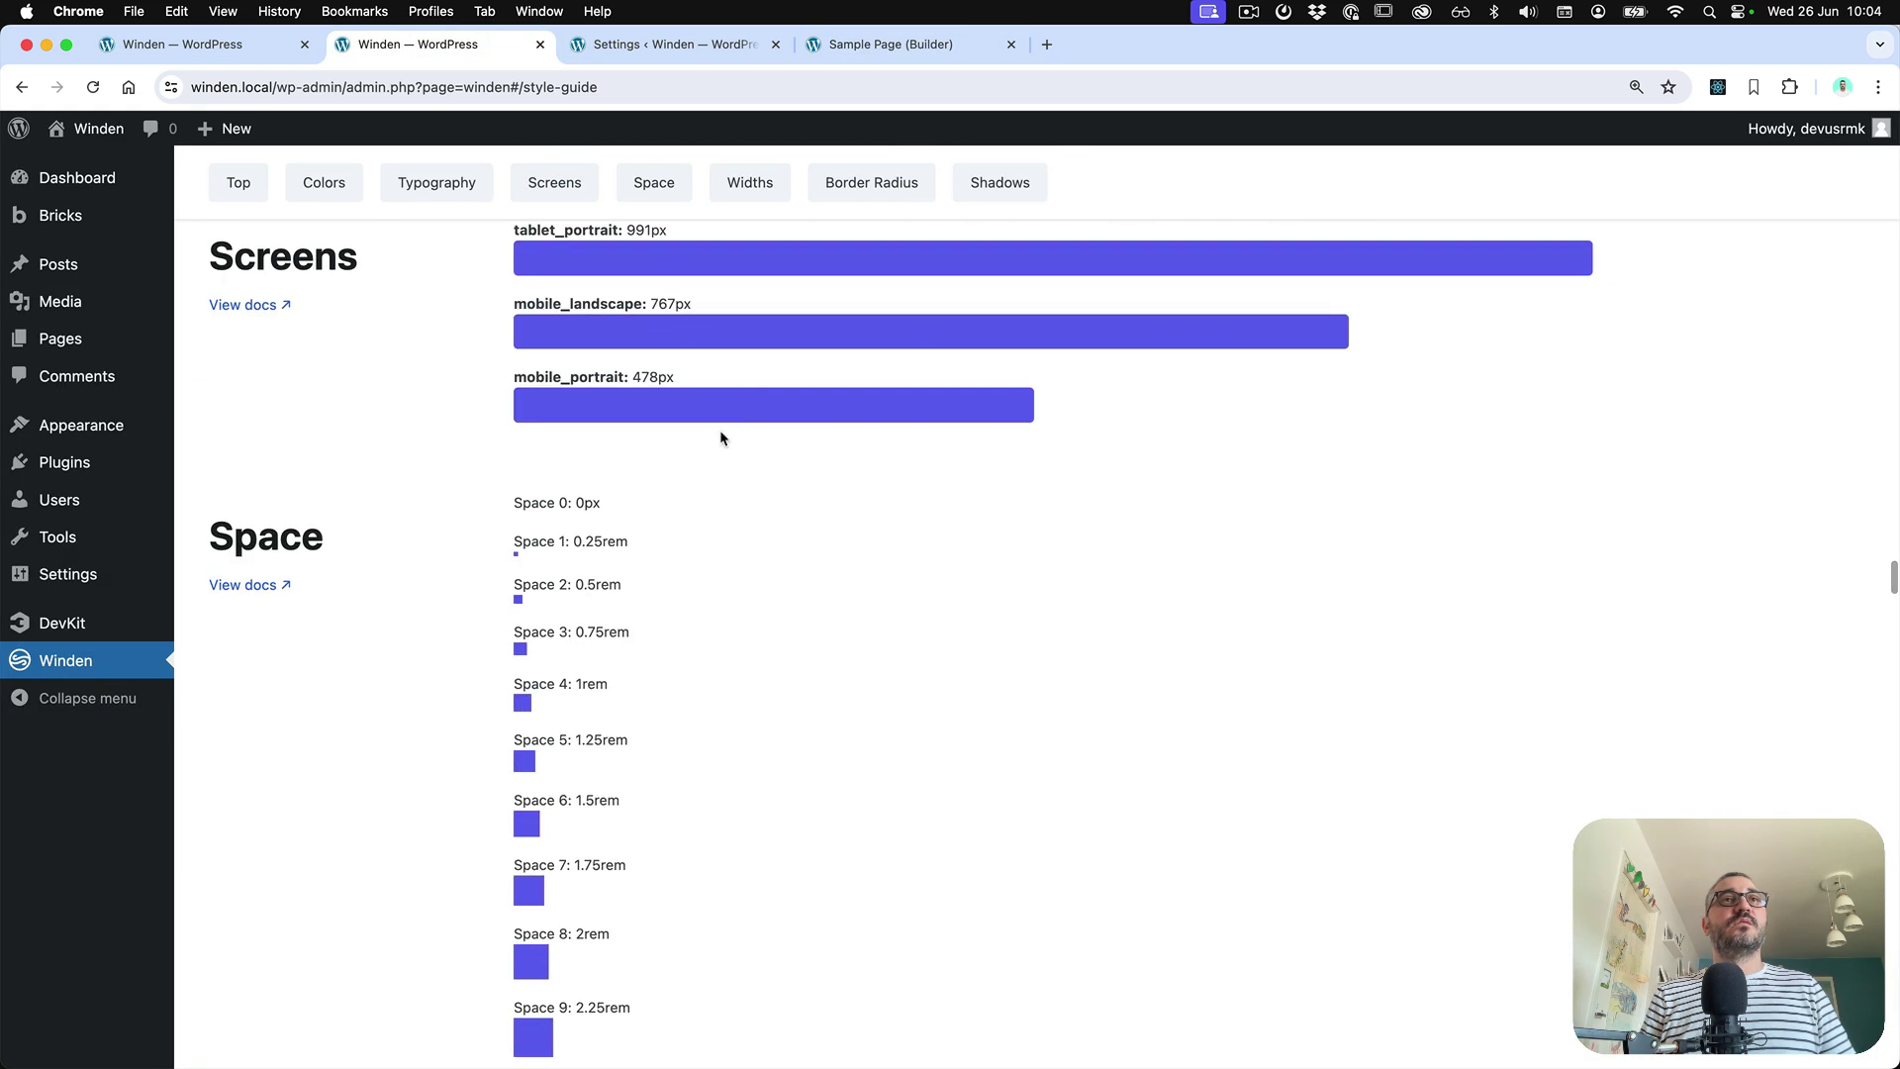
scroll(719, 433, "up", 2)
left_click_drag(510, 440, 959, 684)
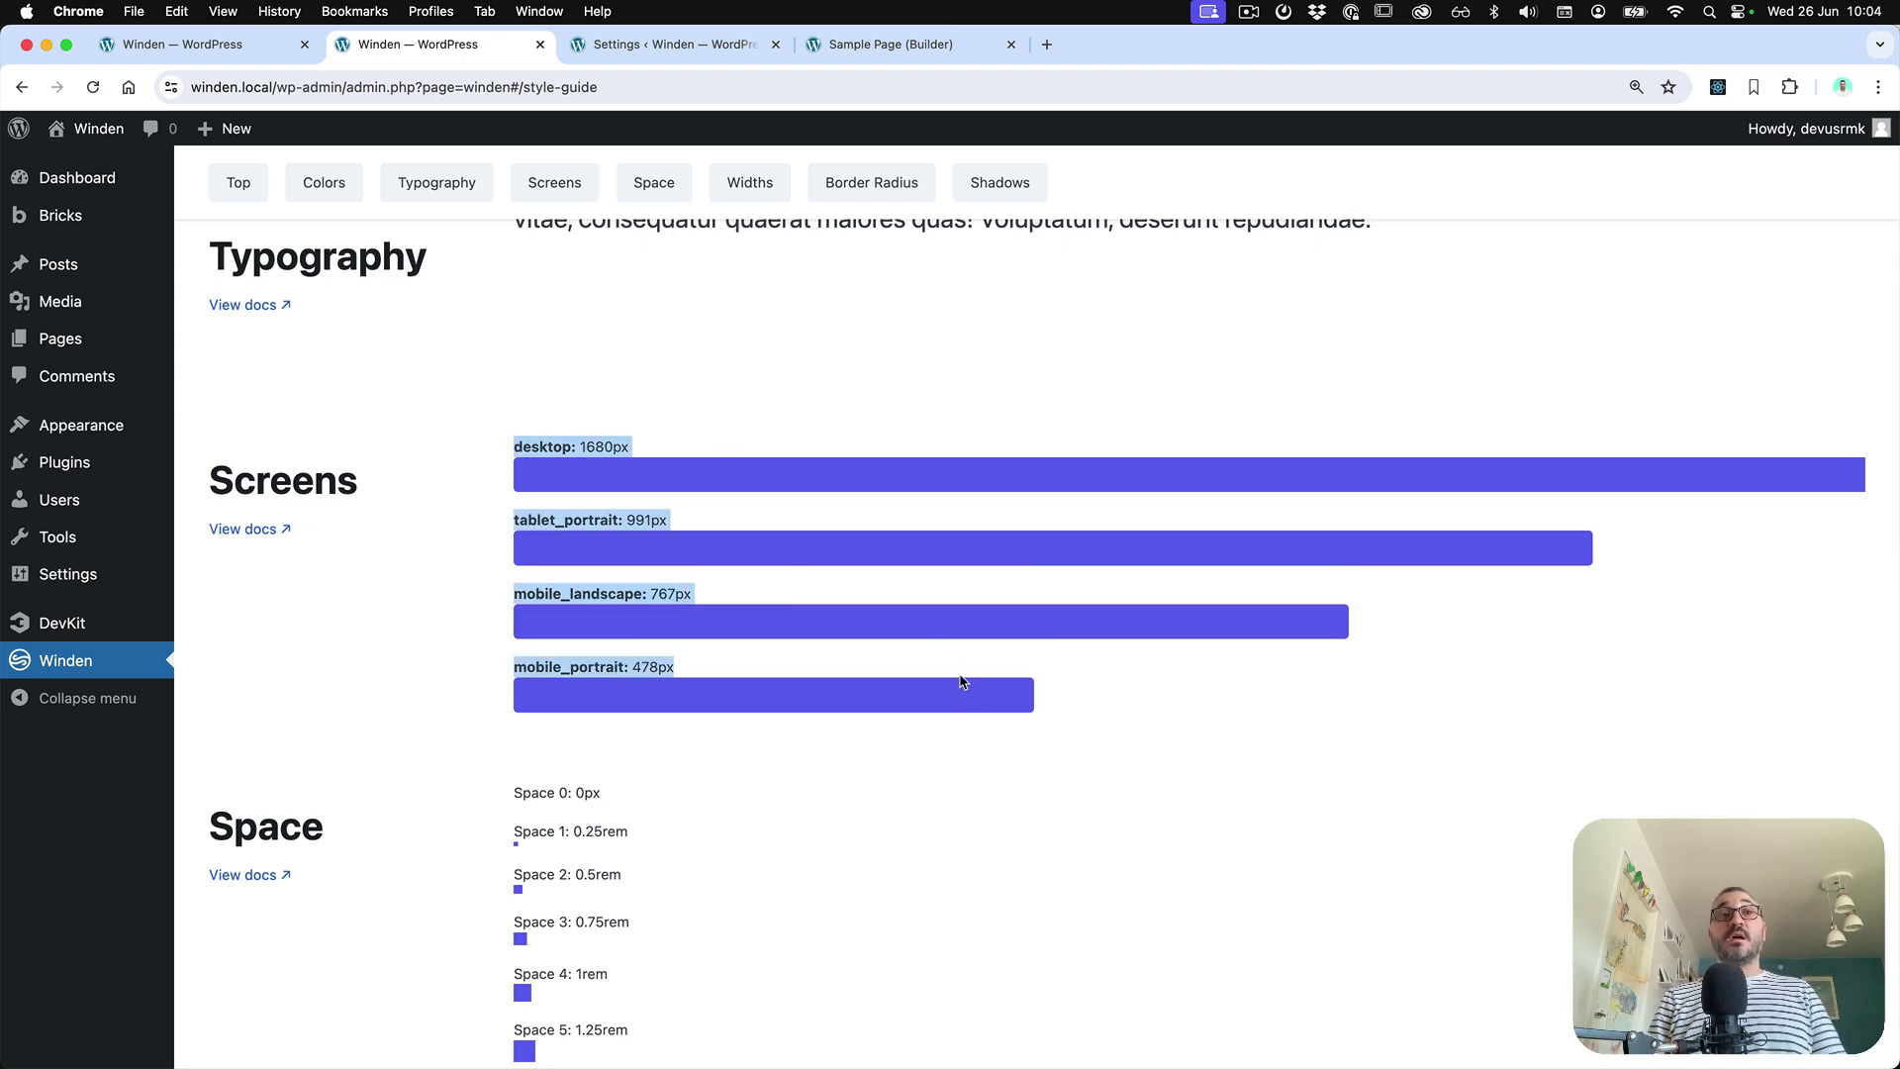
scroll(935, 676, "down", 1)
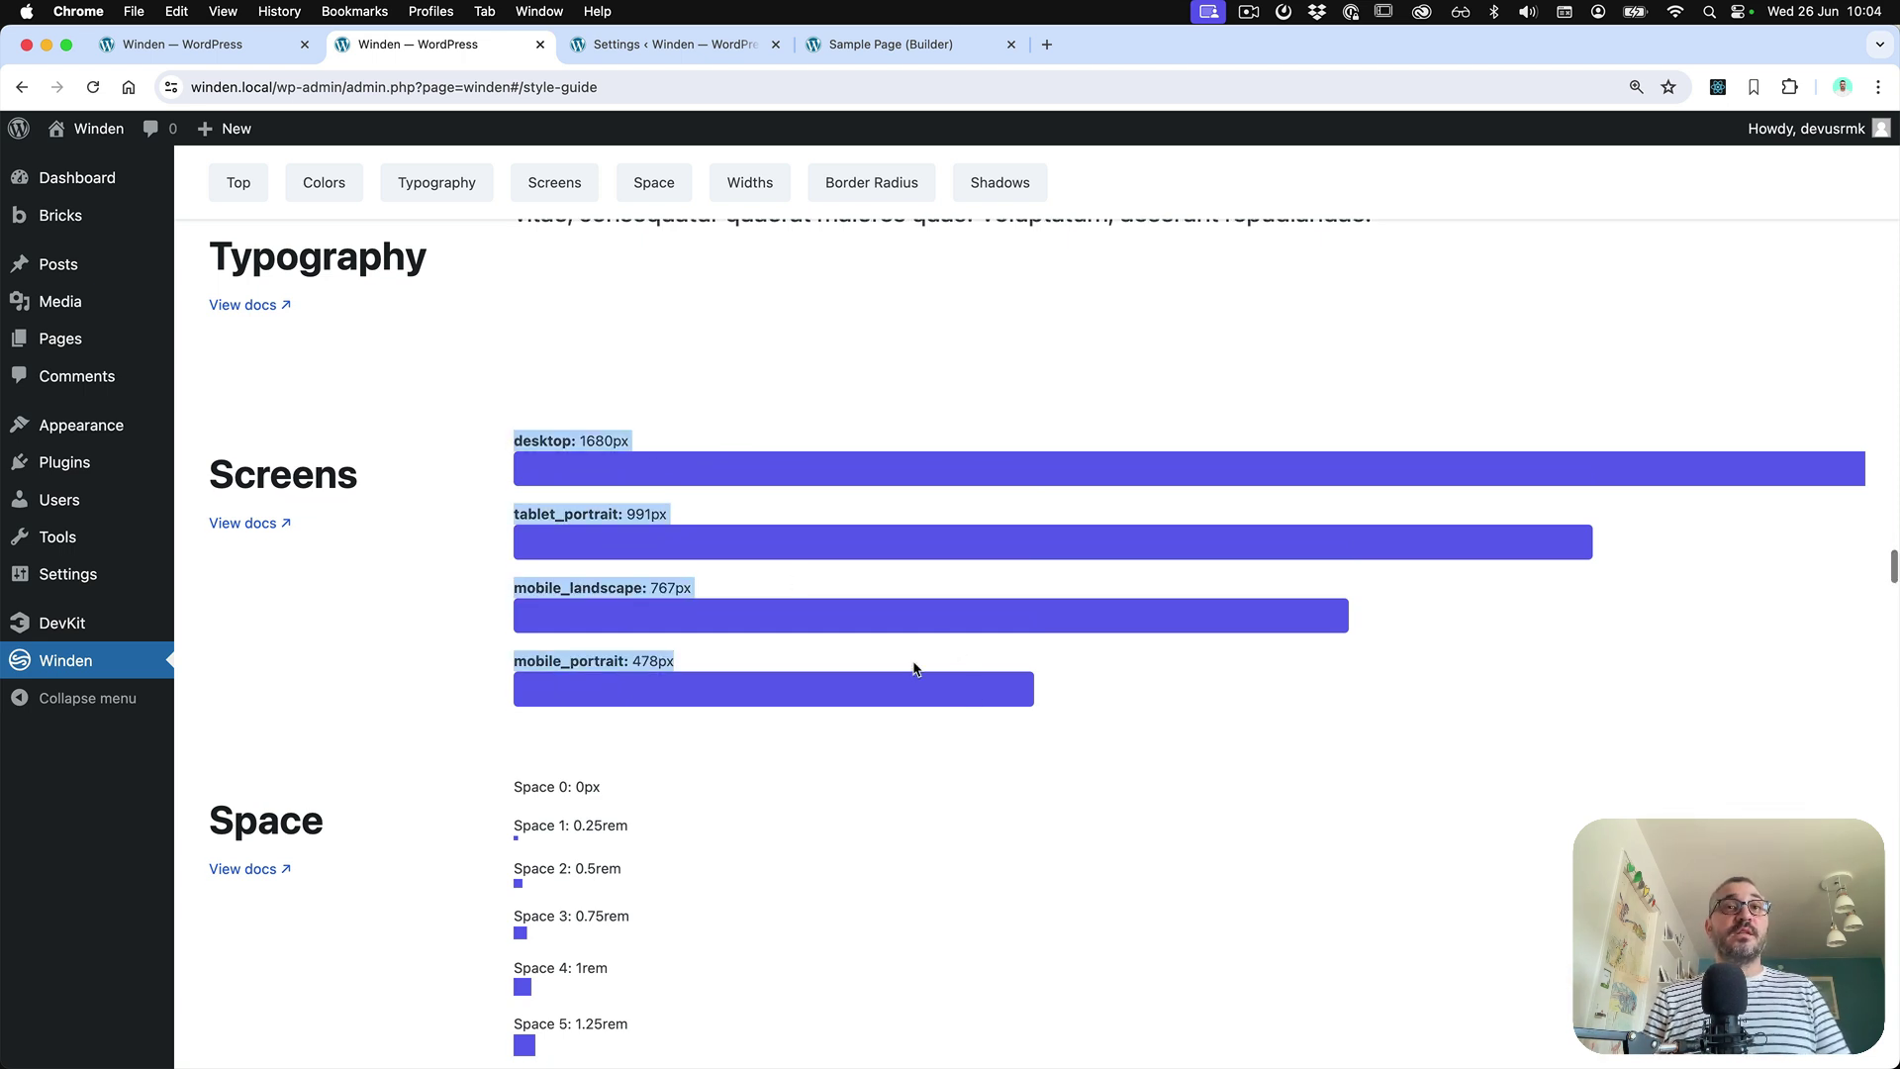
left_click(900, 666)
scroll(899, 665, "up", 1)
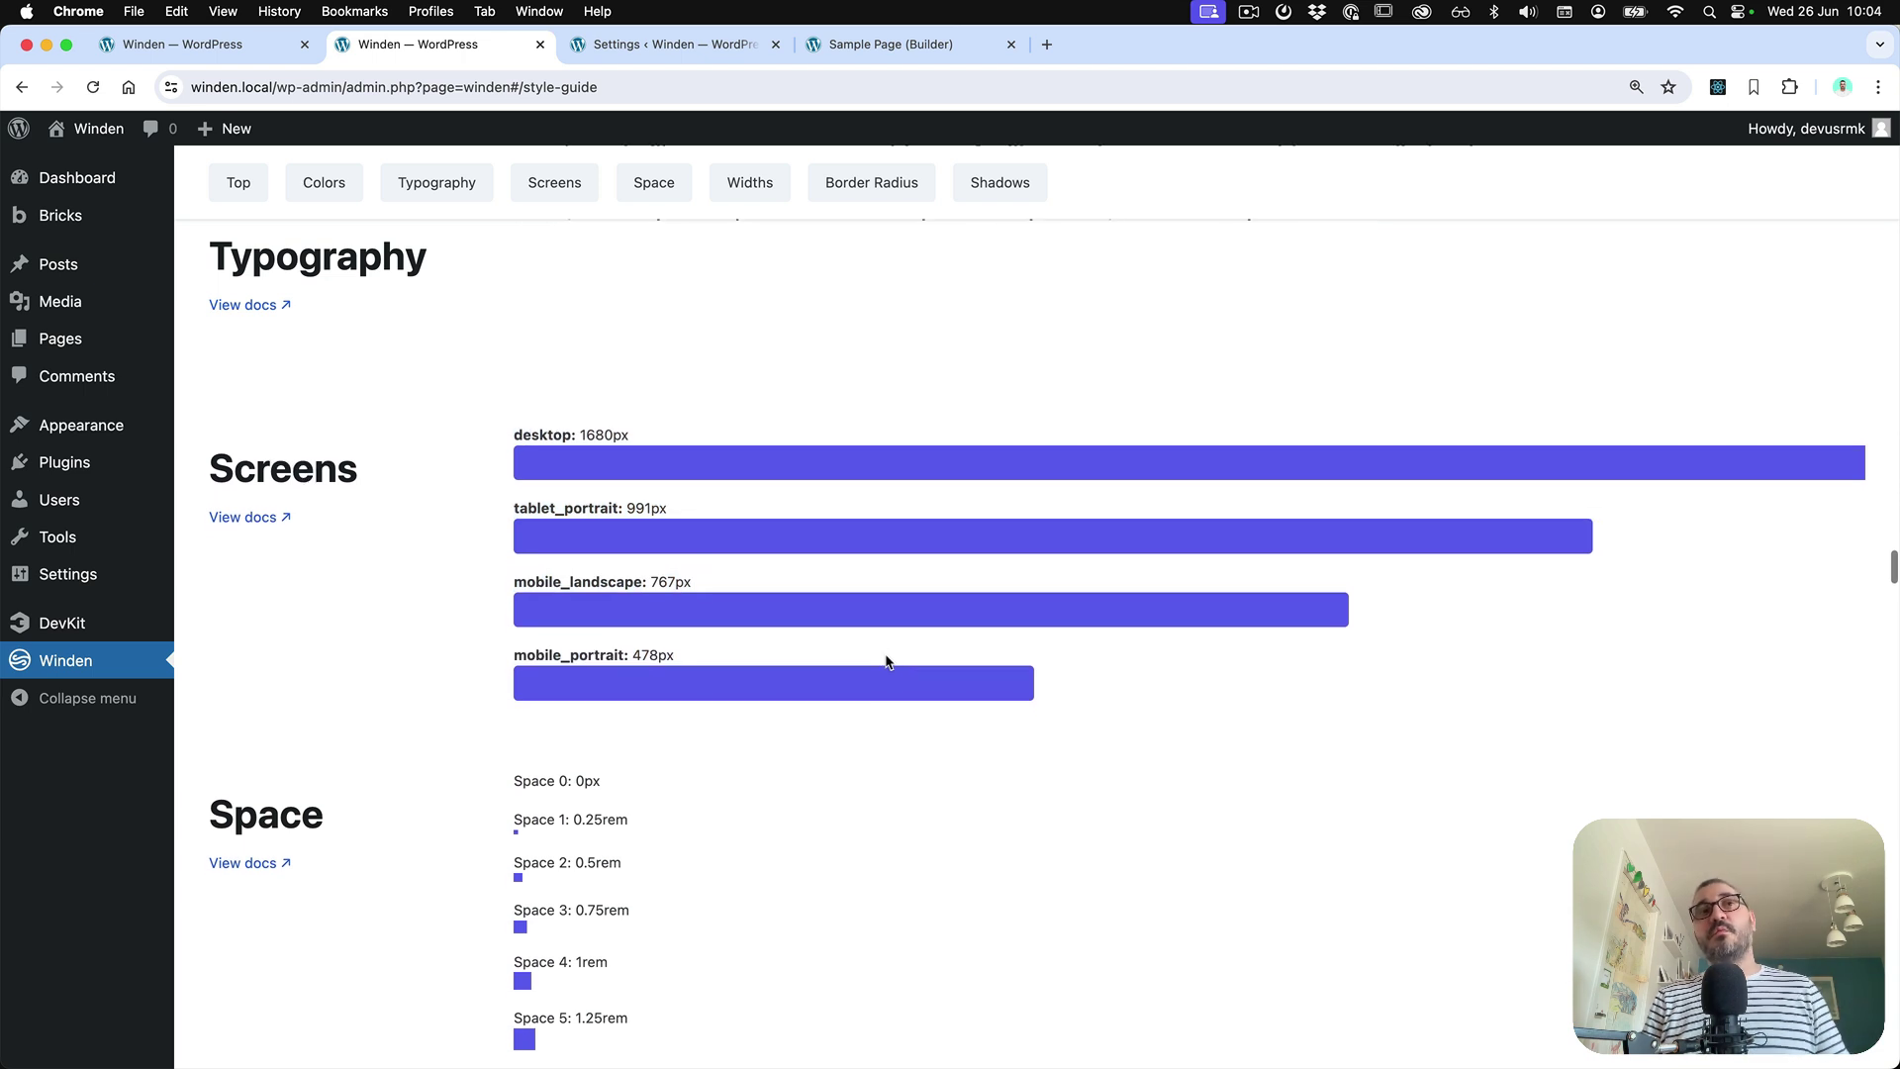